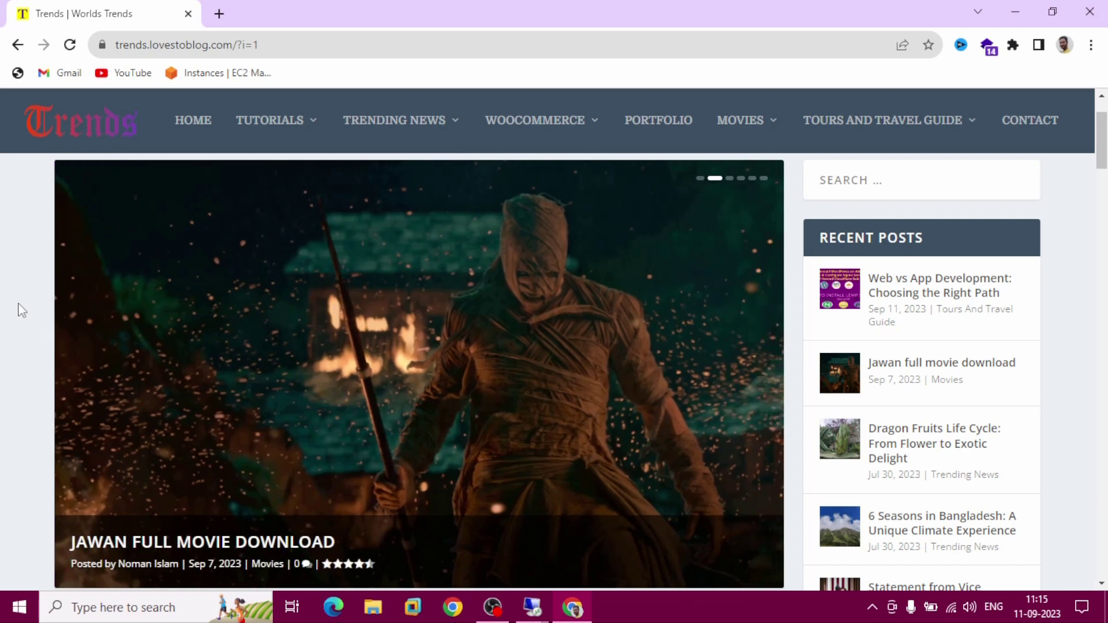
# Preview the Tutorials and Trending News mega menus in the top navigation bar
pyautogui.moveTo(280, 125)
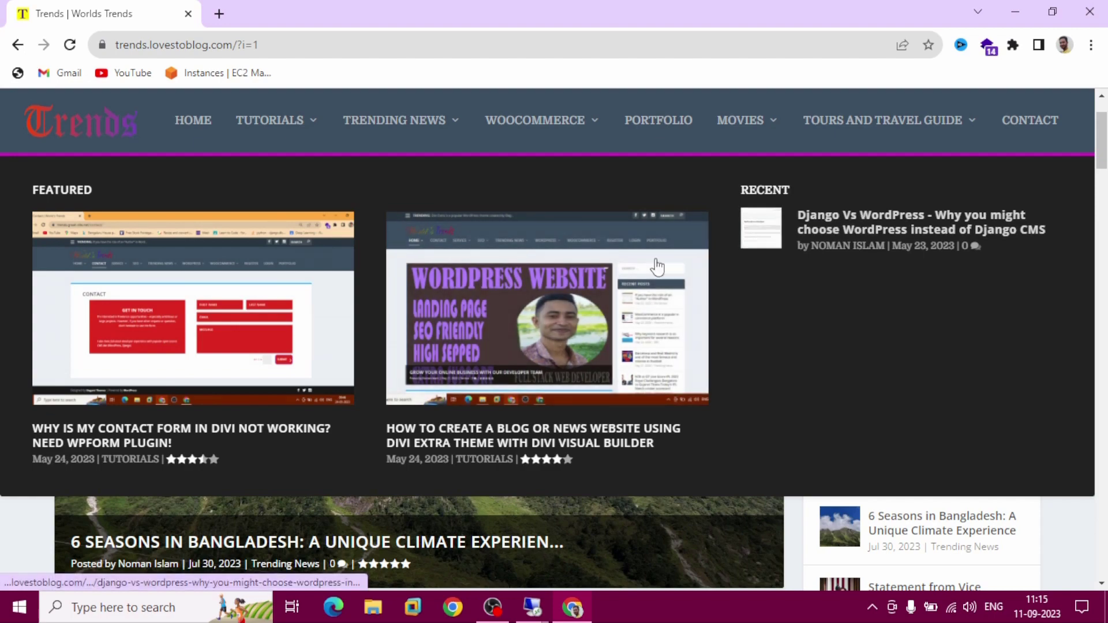
pyautogui.moveTo(401, 128)
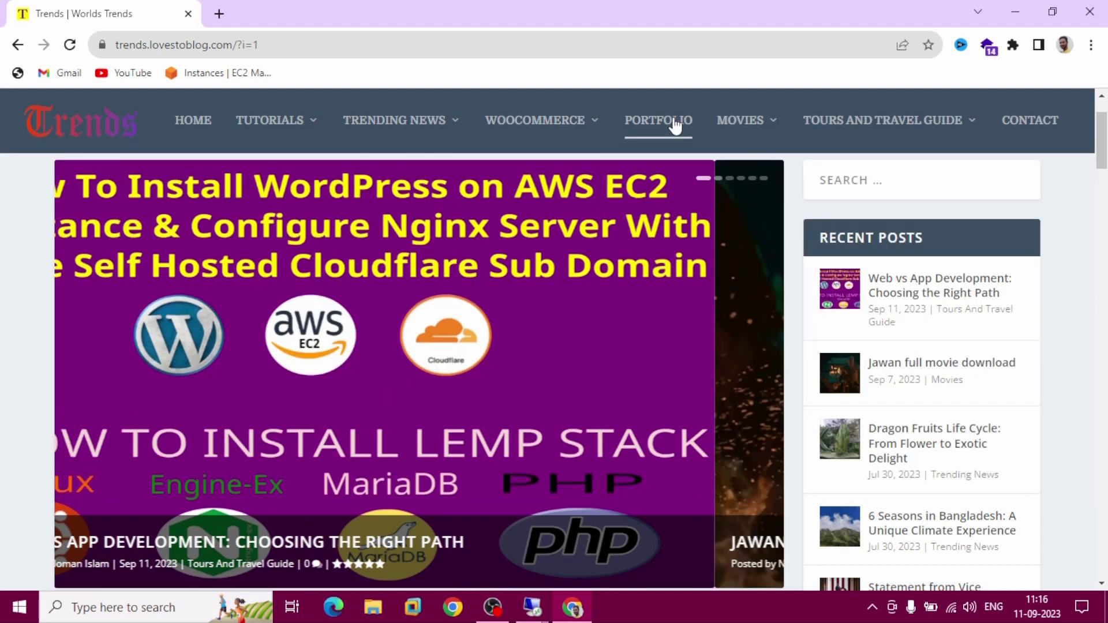
# Filter the Portfolio page to Django projects and open the Django CMS project
pyautogui.click(668, 123)
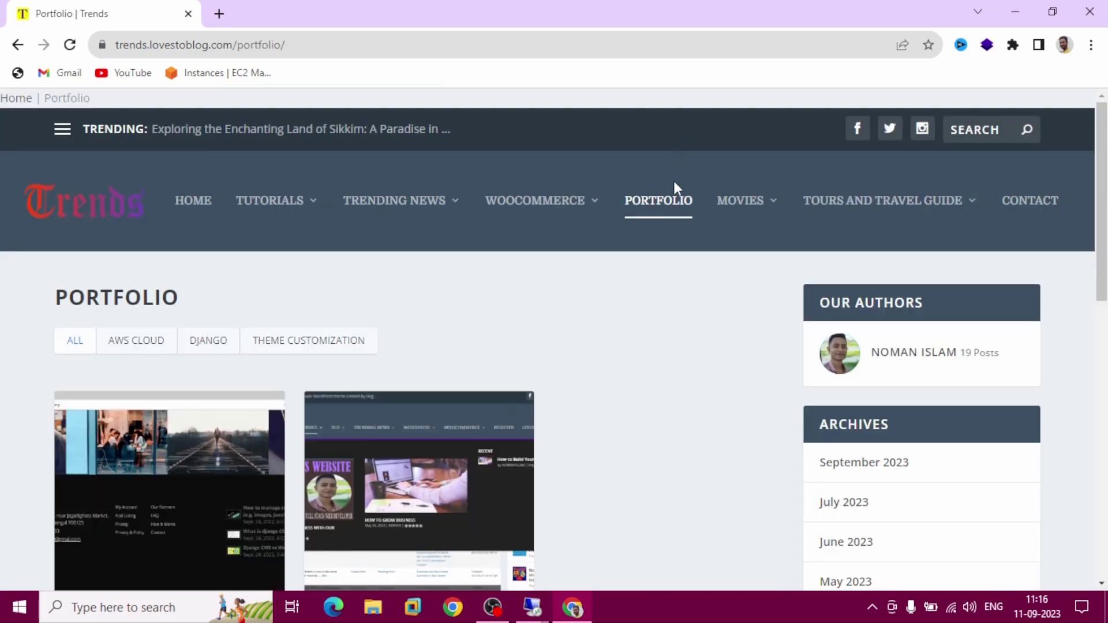
pyautogui.scroll(-3, 667, 317)
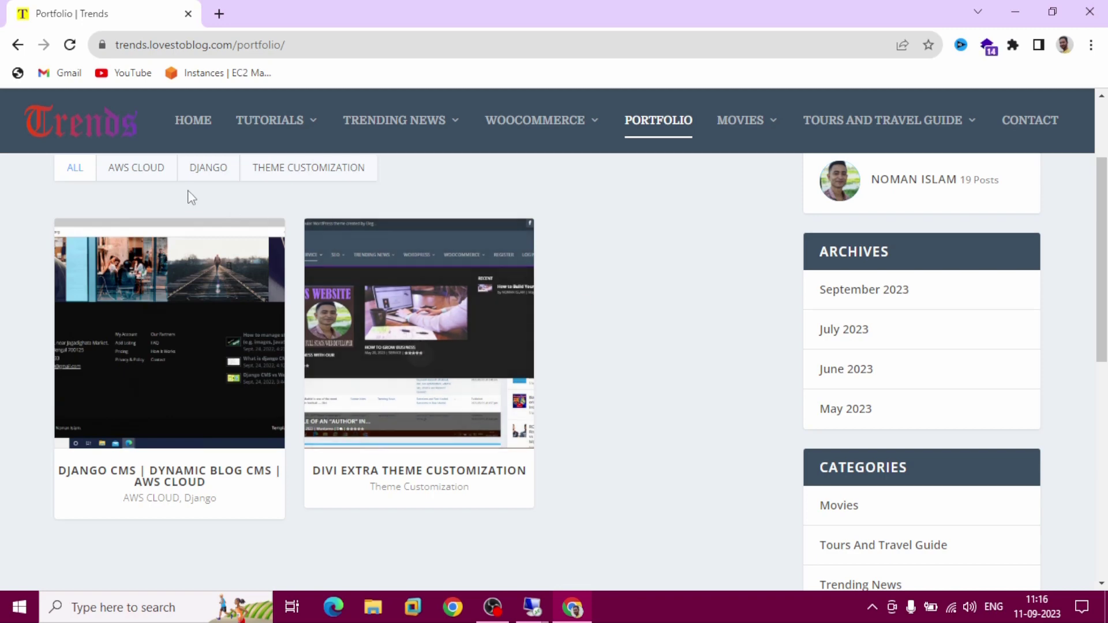
pyautogui.click(198, 172)
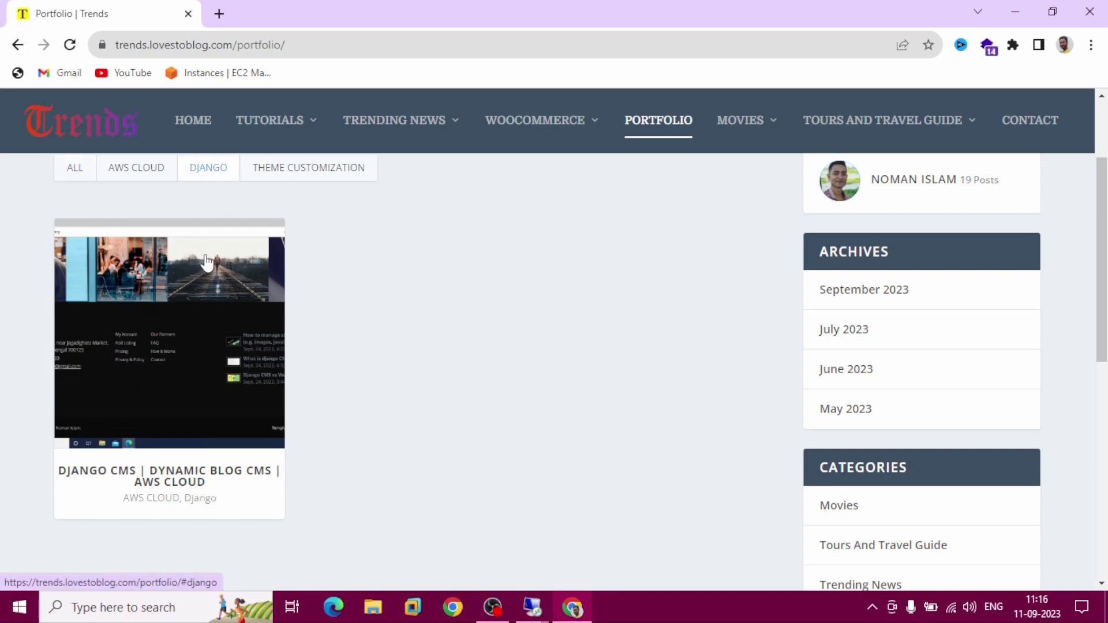
pyautogui.click(182, 398)
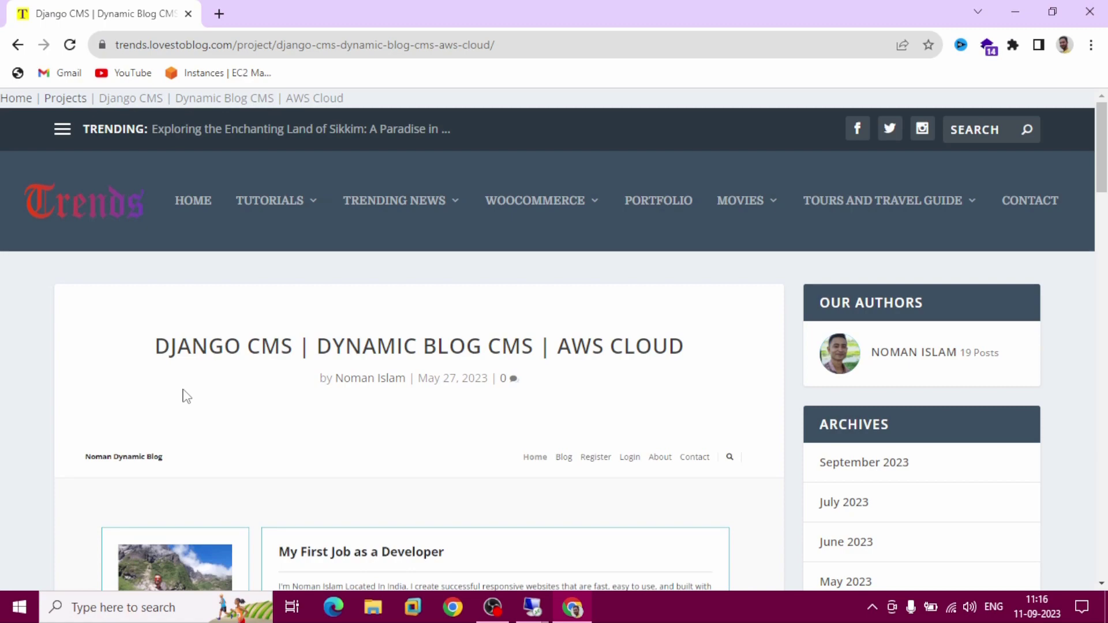
# Visit the Django CMS project's live website, then return to the Trends homepage
pyautogui.scroll(-5, 186, 396)
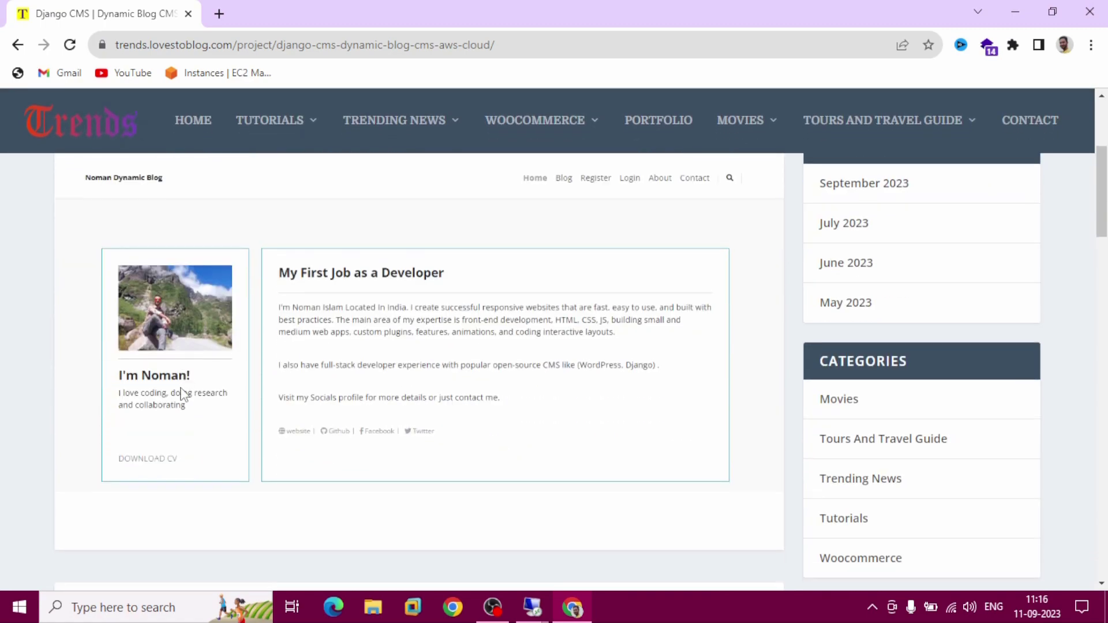
pyautogui.scroll(-12, 182, 396)
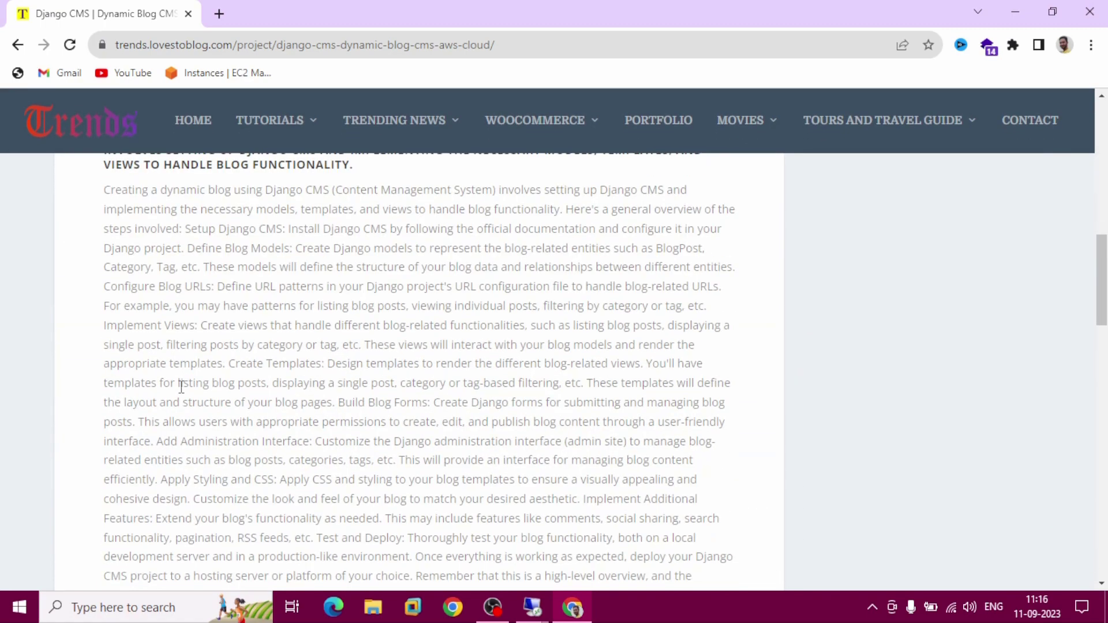
pyautogui.scroll(-5, 180, 387)
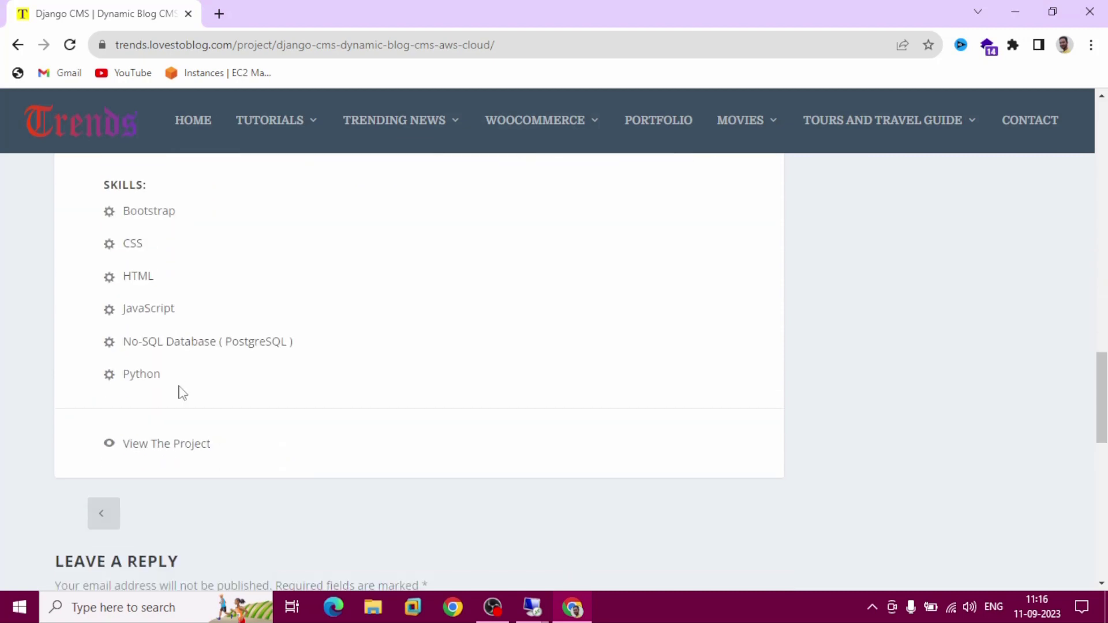
pyautogui.click(178, 448)
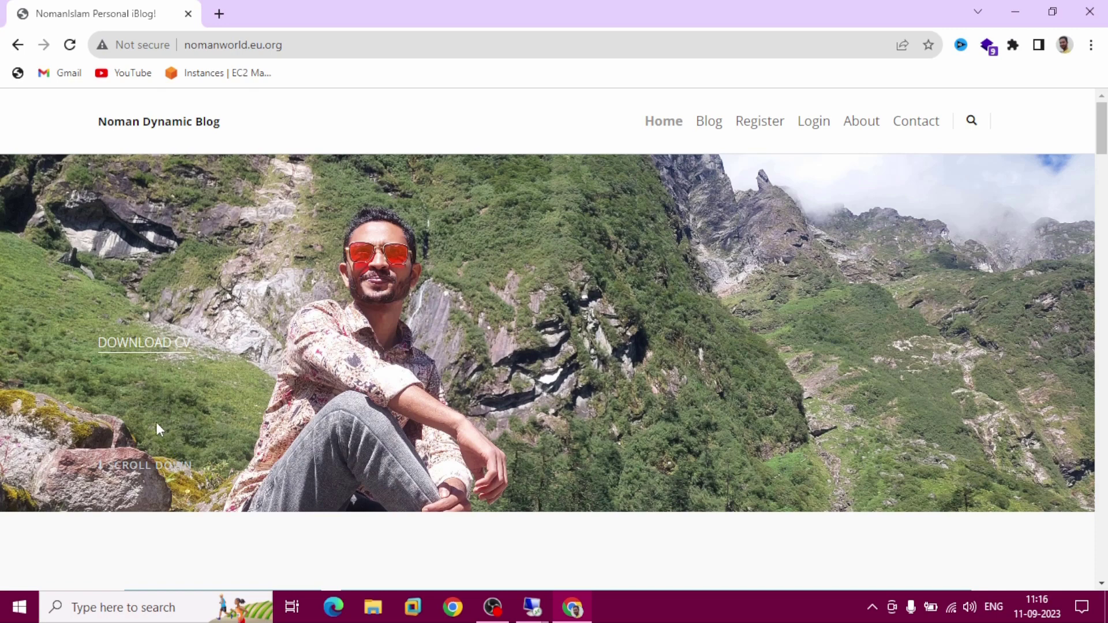
pyautogui.click(18, 45)
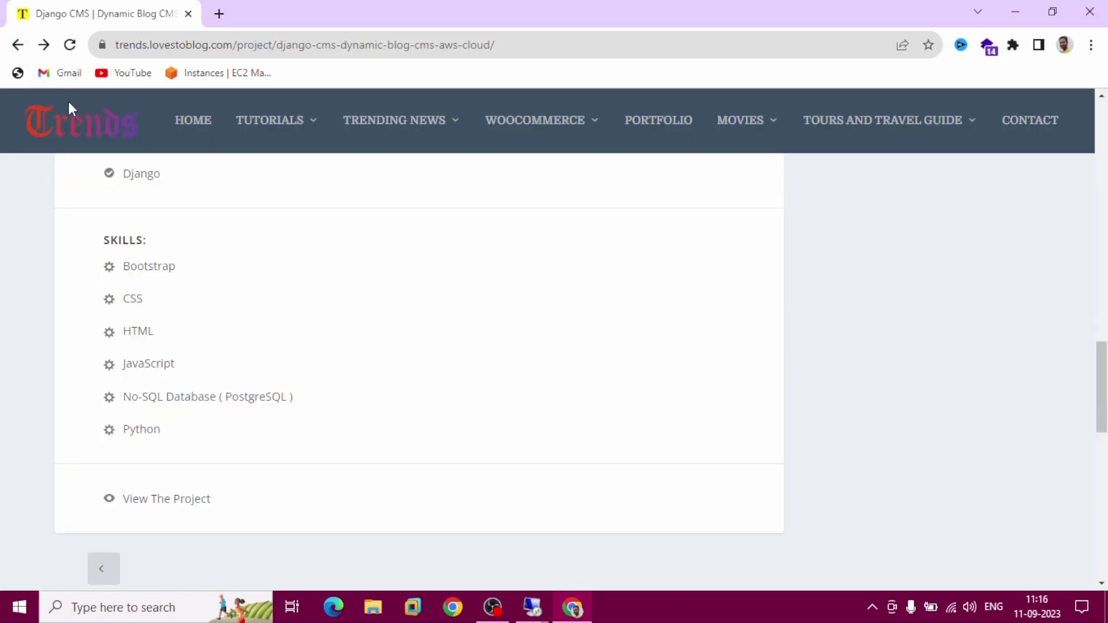
pyautogui.click(183, 133)
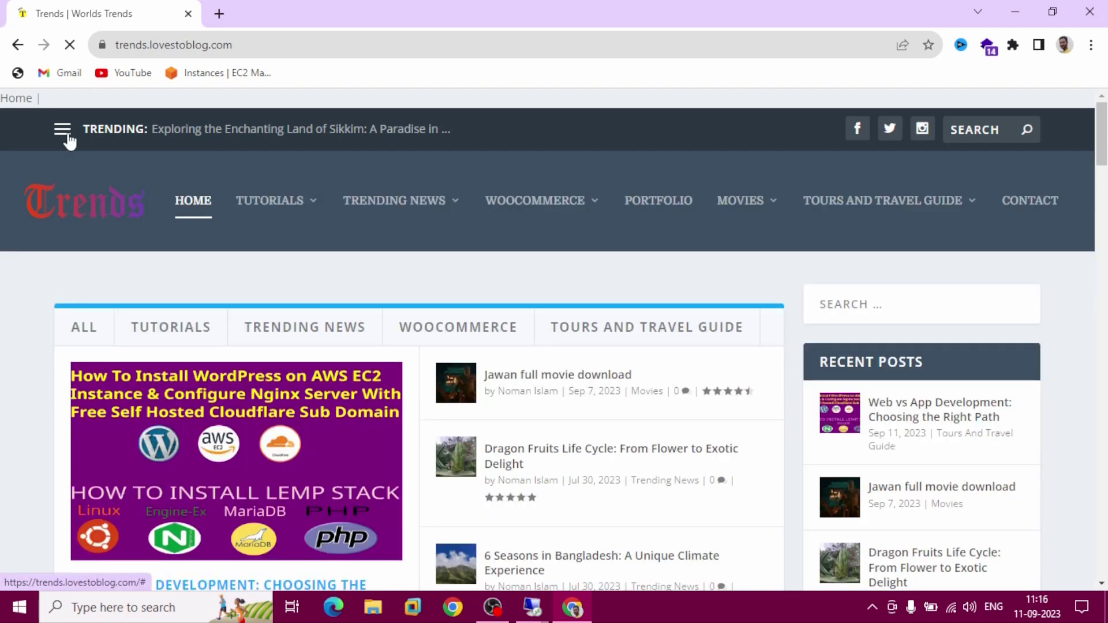
# Toggle the slide-out menu, then cycle the category box through WooCommerce, Tours And Travel Guide and Trending News
pyautogui.click(67, 136)
pyautogui.click(67, 136)
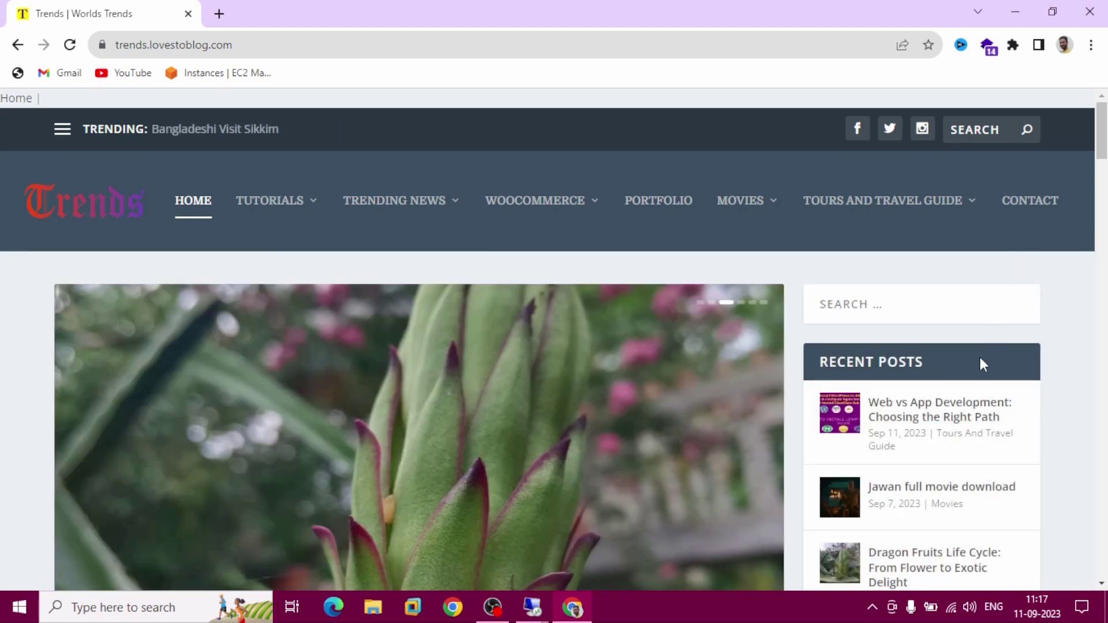
pyautogui.scroll(-2, 975, 421)
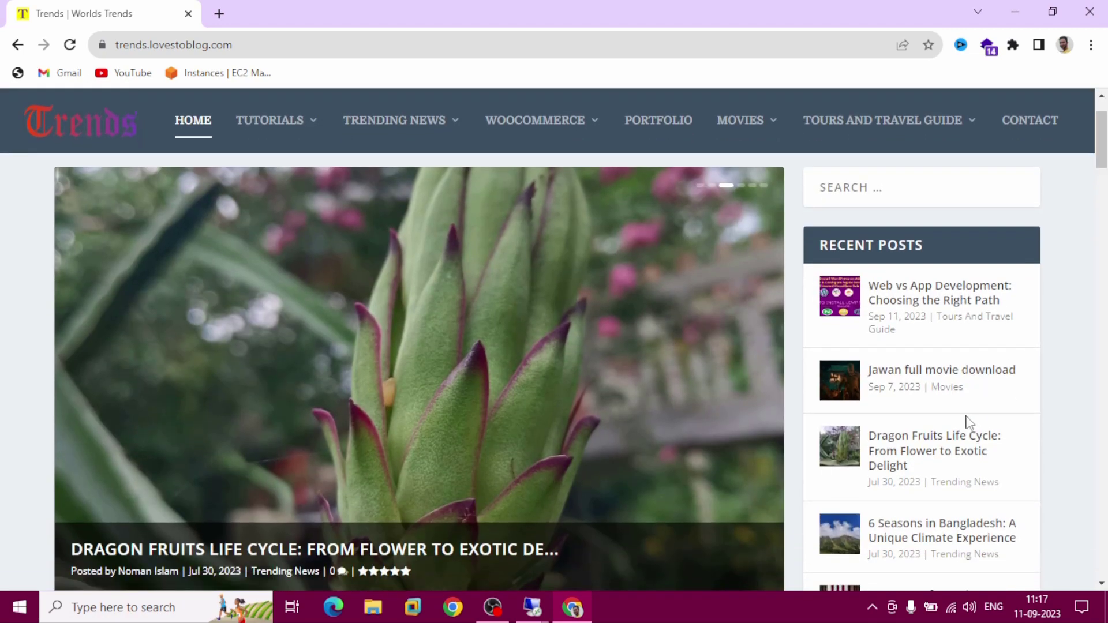
pyautogui.scroll(-2, 971, 424)
pyautogui.scroll(-4, 969, 423)
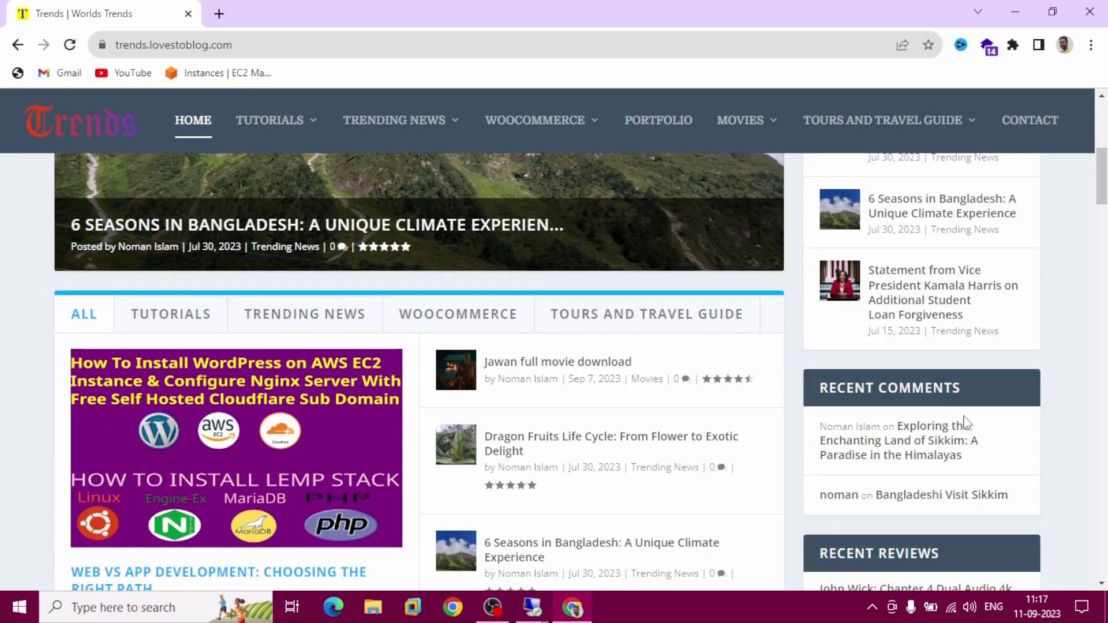
pyautogui.scroll(-2, 967, 424)
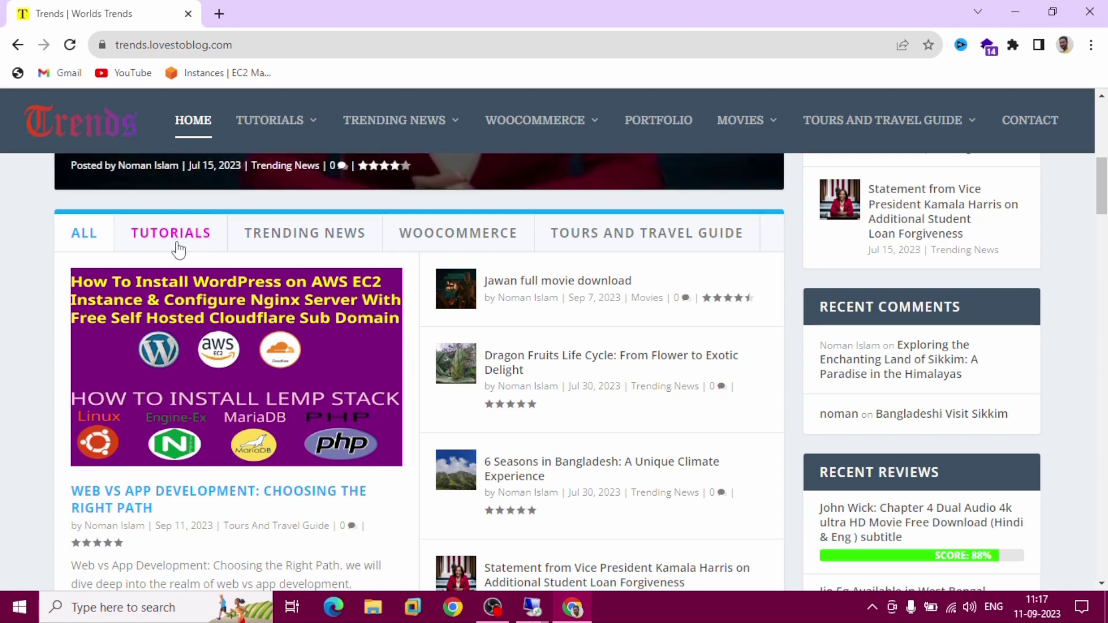
pyautogui.click(434, 239)
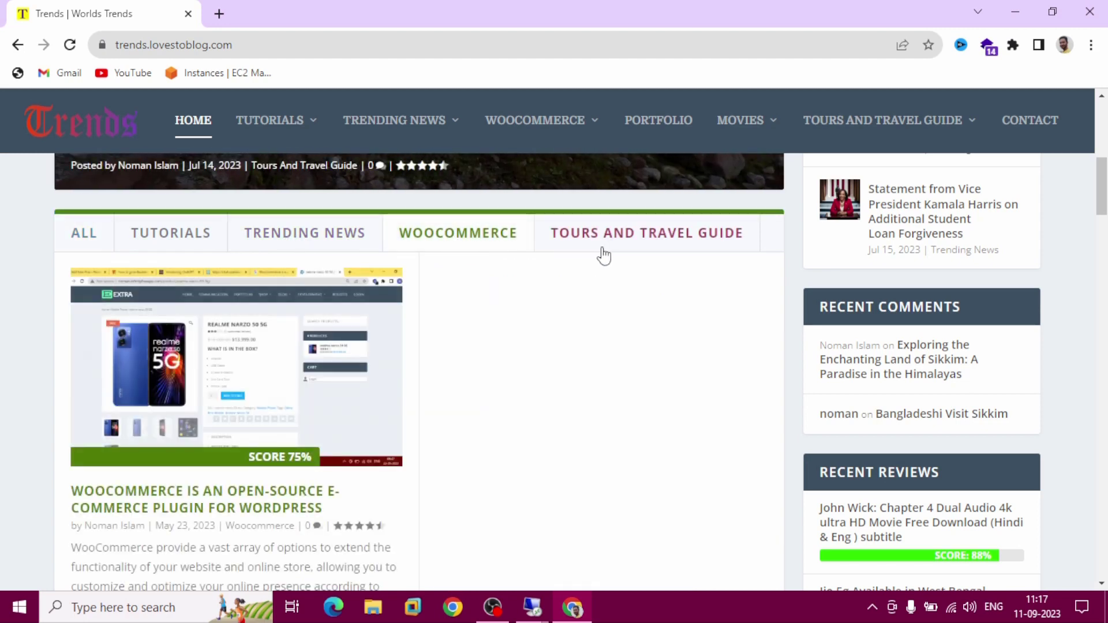
pyautogui.click(595, 248)
pyautogui.click(310, 247)
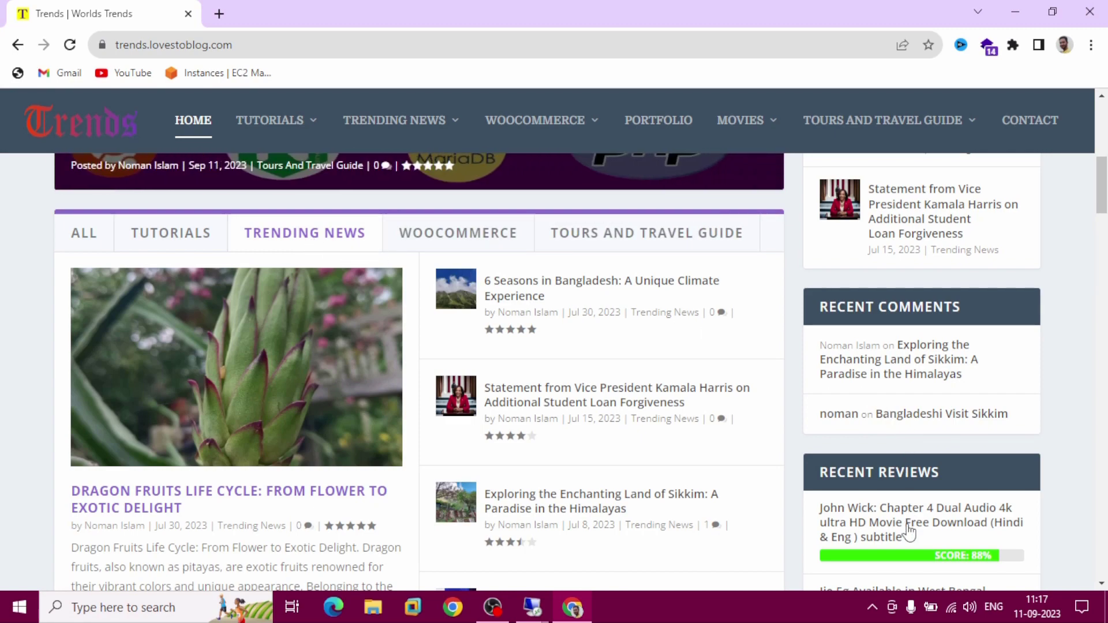
# Scroll down to the footer with Recent Posts, Recent Reviews and Our Authors
pyautogui.scroll(-3, 905, 539)
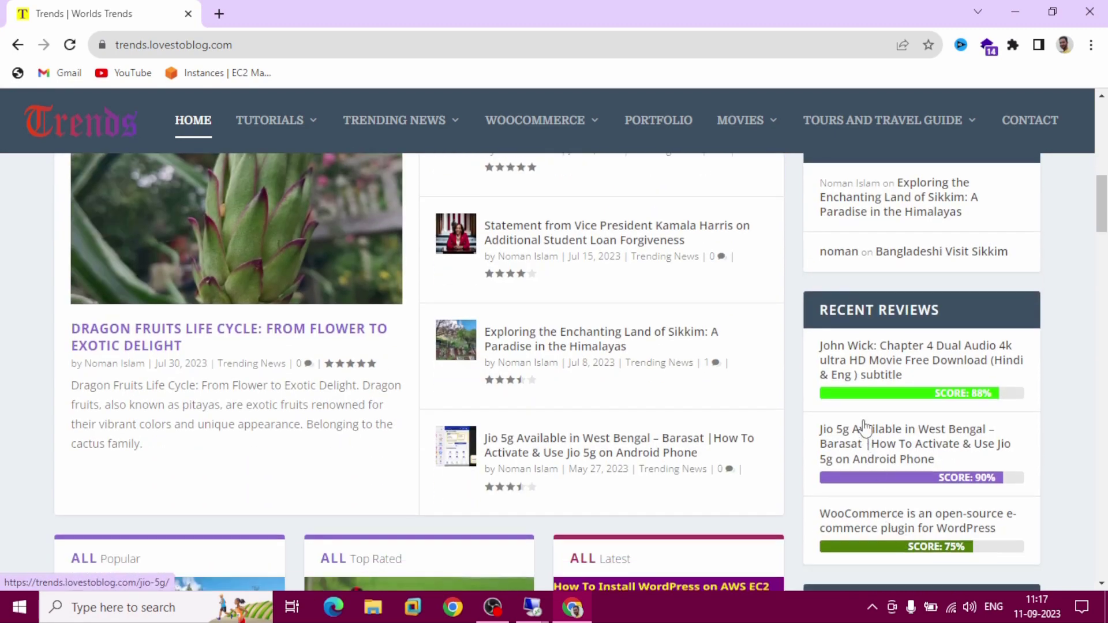
pyautogui.scroll(-2, 903, 366)
pyautogui.scroll(-5, 864, 428)
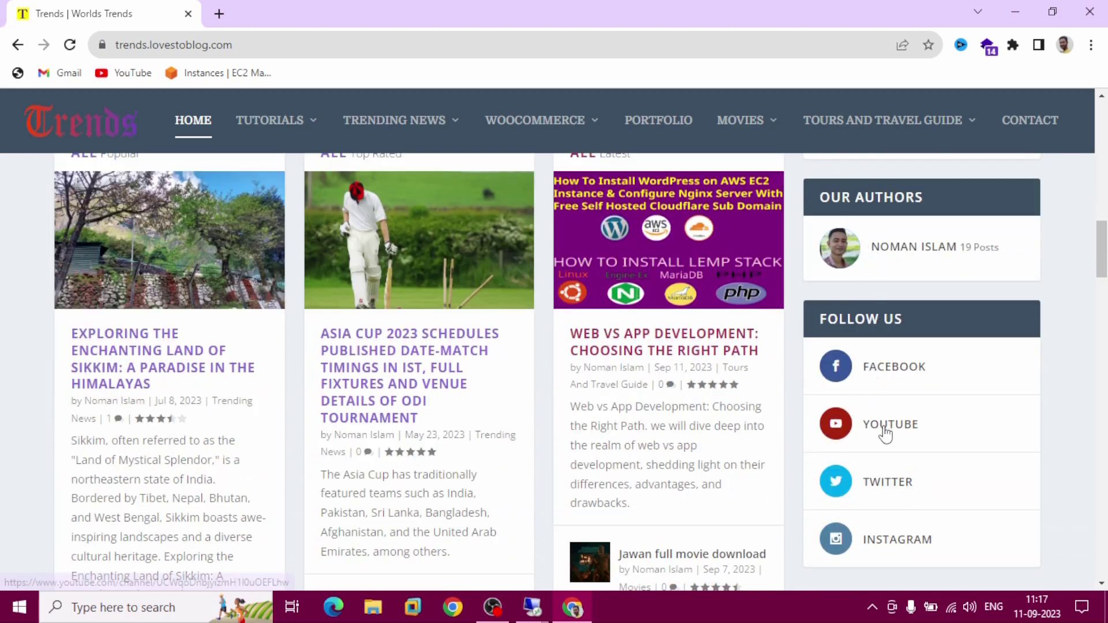
pyautogui.scroll(-3, 886, 434)
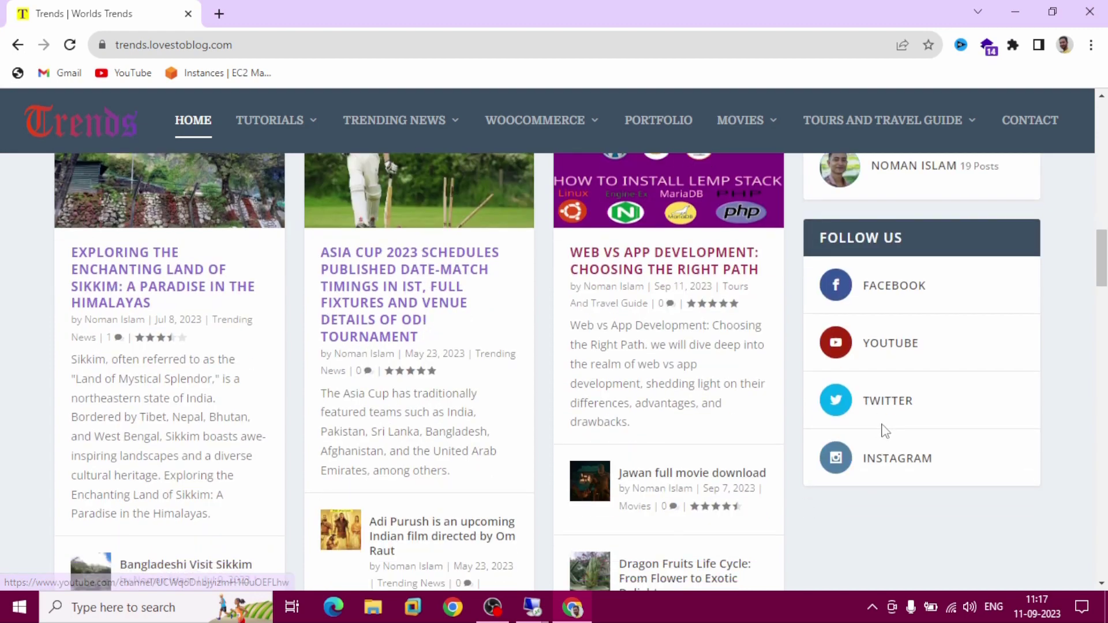
pyautogui.scroll(-10, 886, 432)
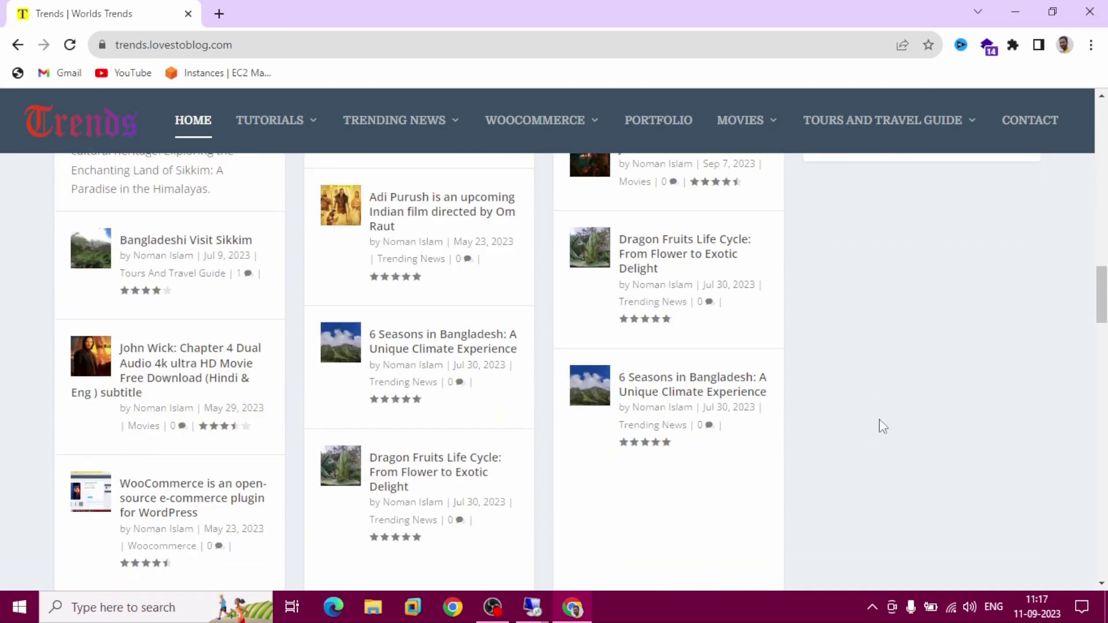
pyautogui.scroll(-13, 878, 423)
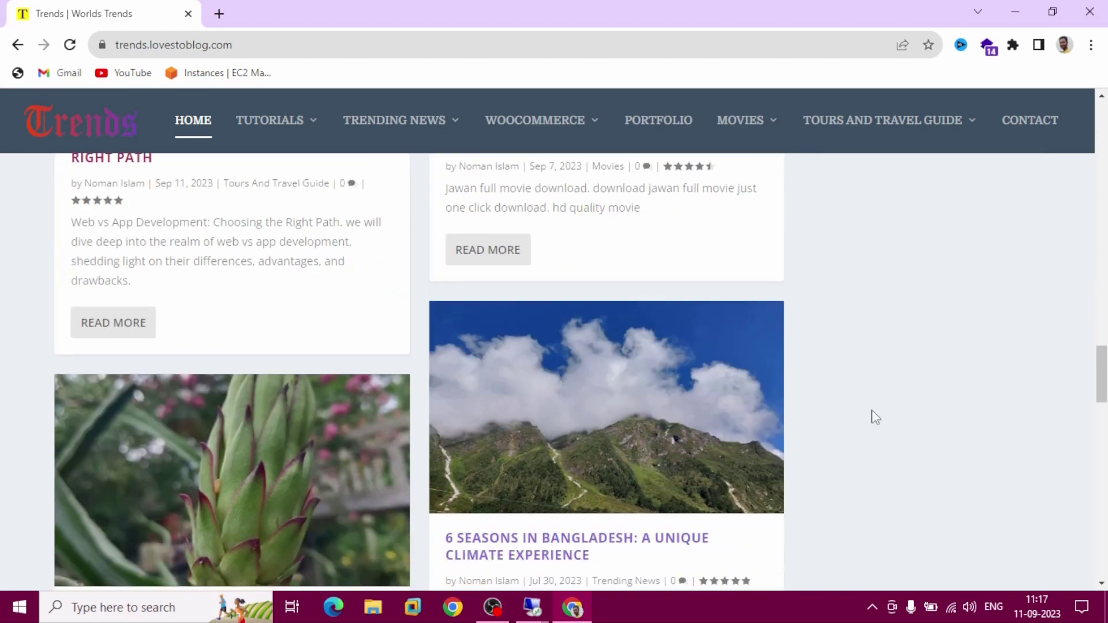
pyautogui.scroll(-12, 868, 411)
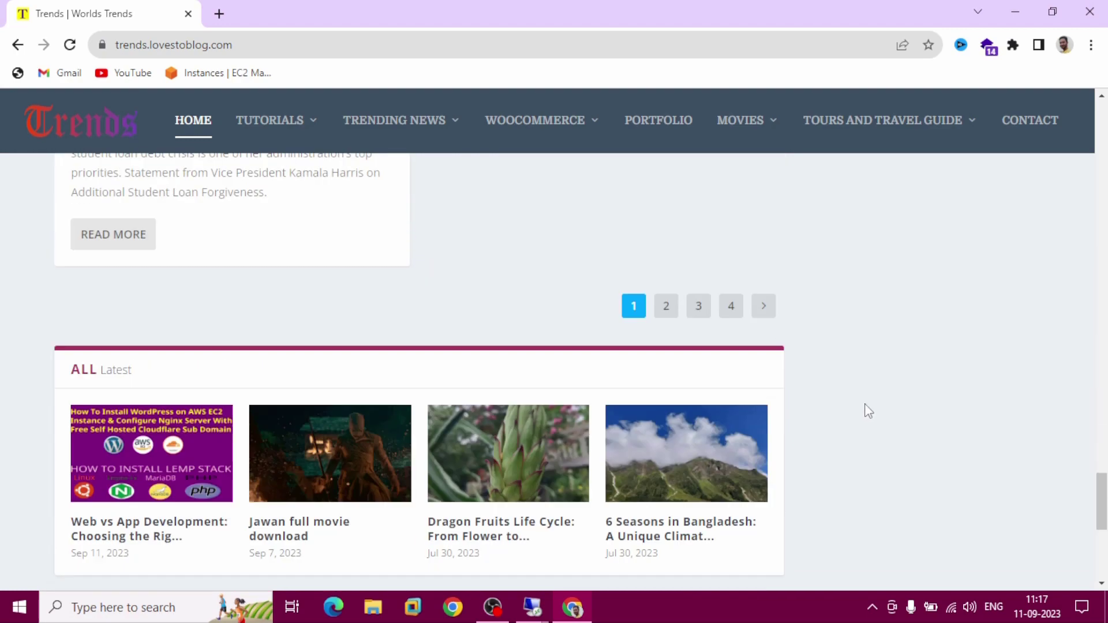
pyautogui.scroll(-3, 865, 404)
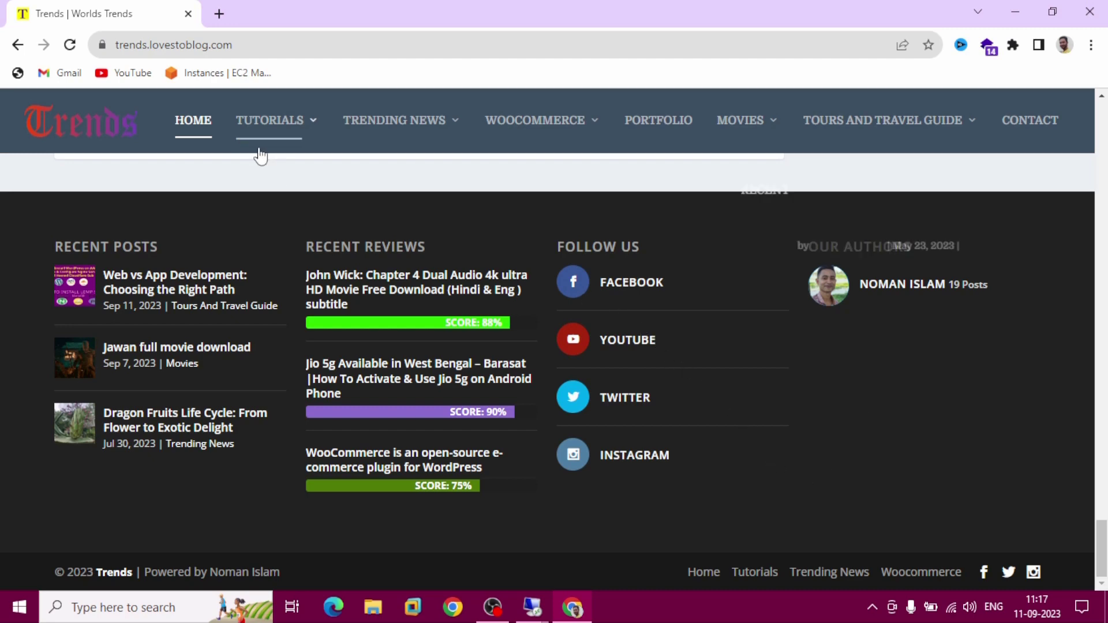
# Go to infinityfree.com in a new tab and accept the privacy consent notice
pyautogui.click(219, 13)
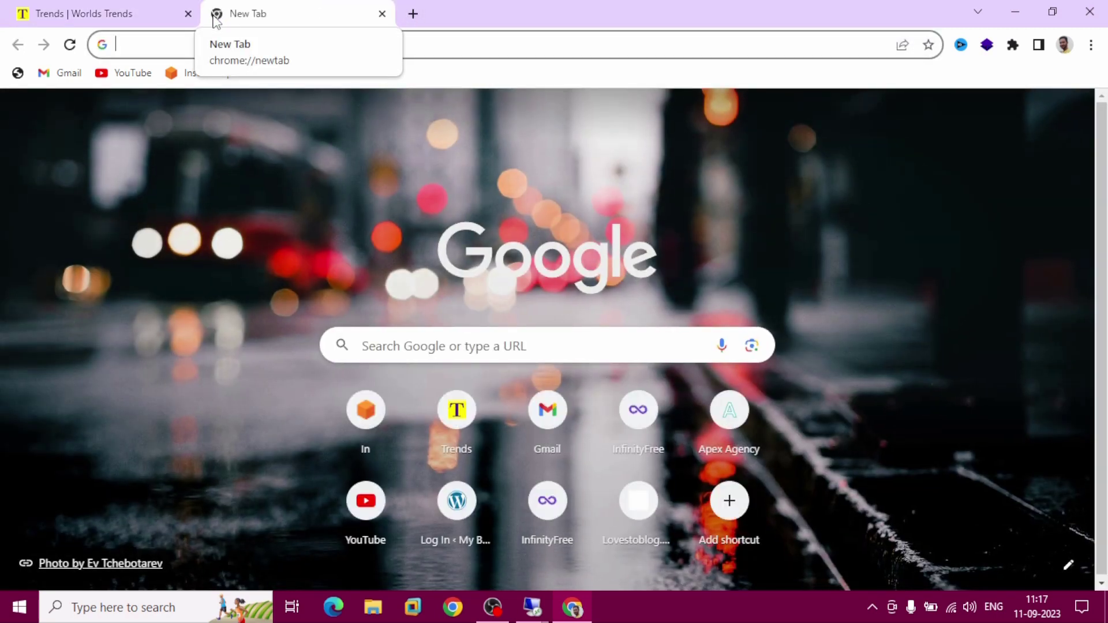
pyautogui.write('in')
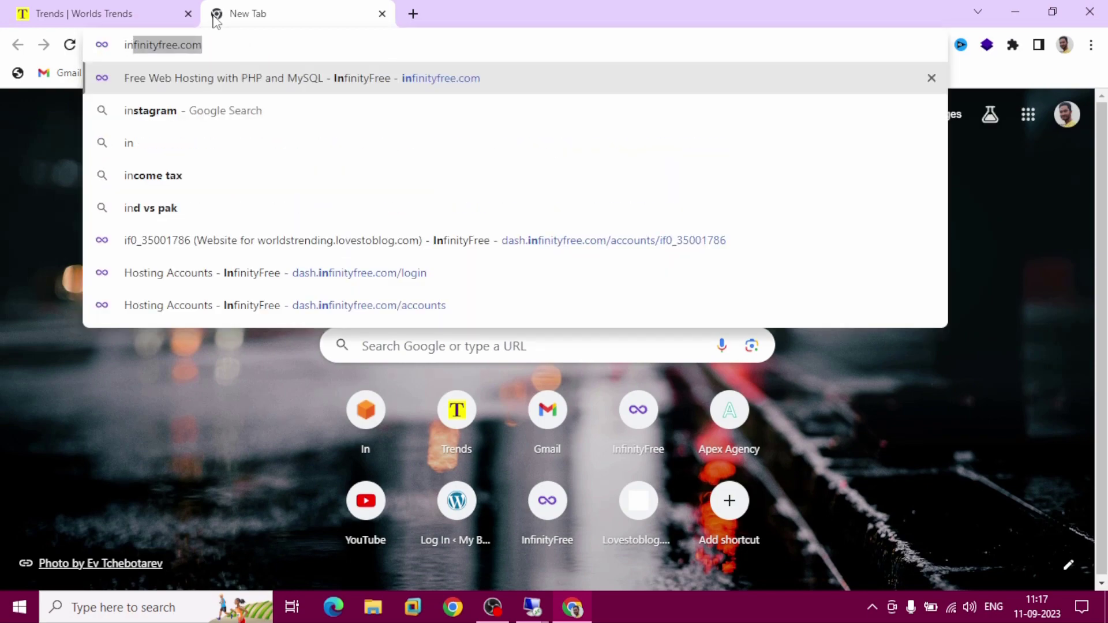
pyautogui.press('Return')
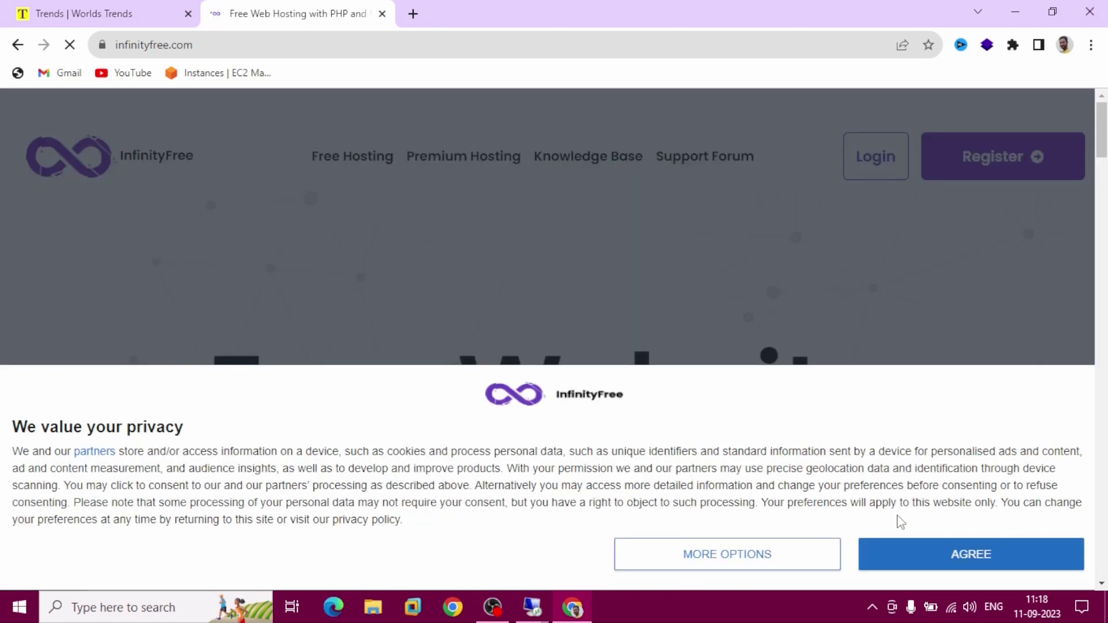
pyautogui.click(944, 564)
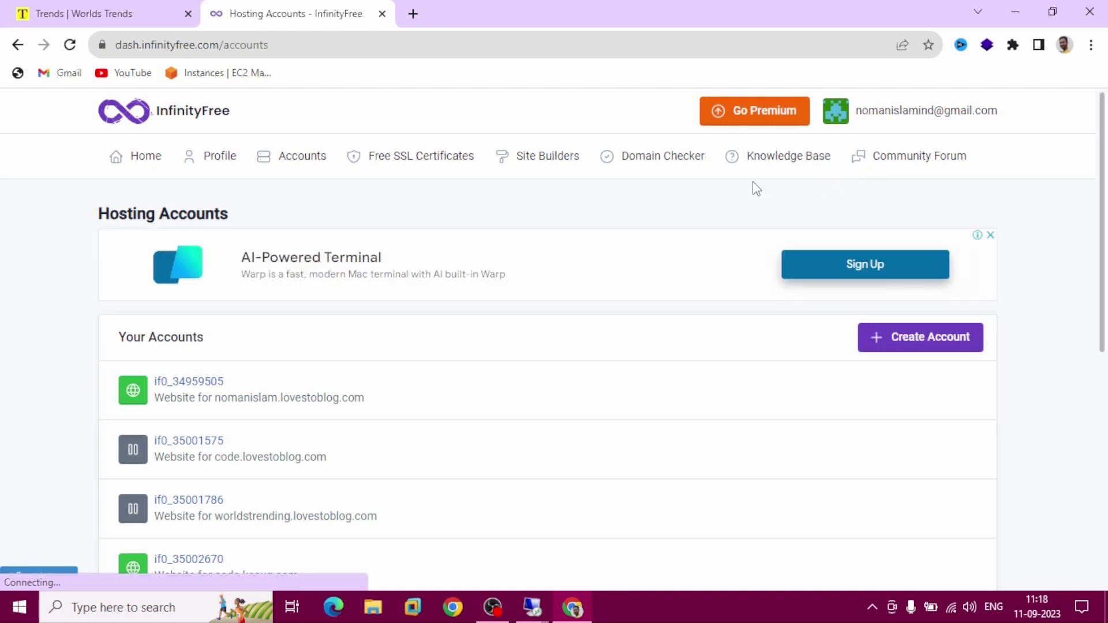
# Start a new hosting account with subdomain noman and extension .kesug.com, and check its availability
pyautogui.click(928, 349)
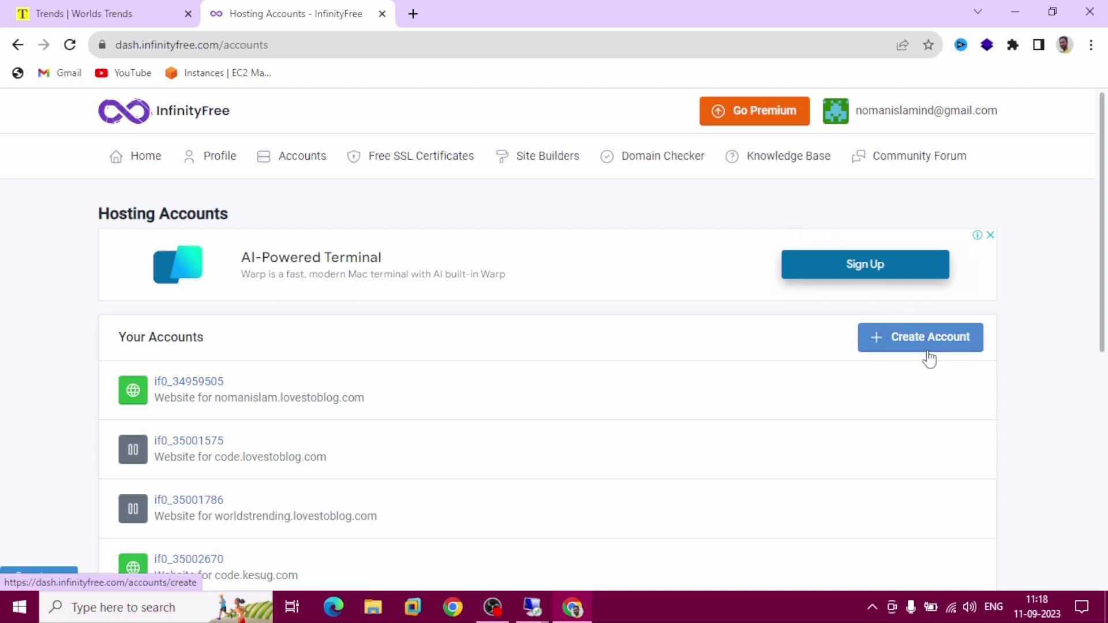
pyautogui.click(929, 358)
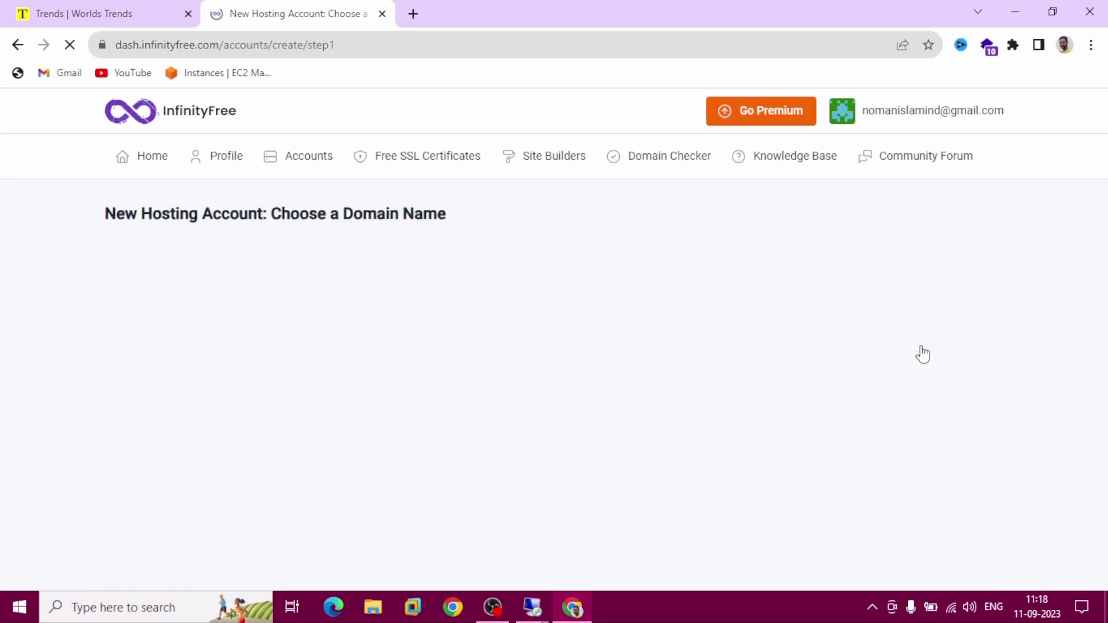
pyautogui.scroll(-3, 922, 355)
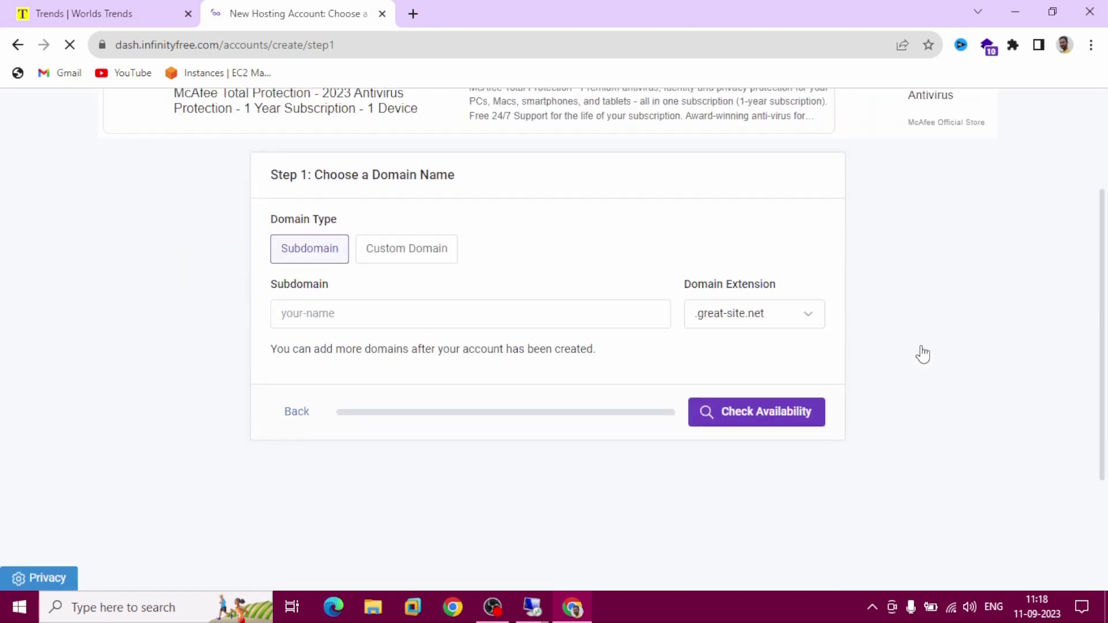
pyautogui.click(382, 318)
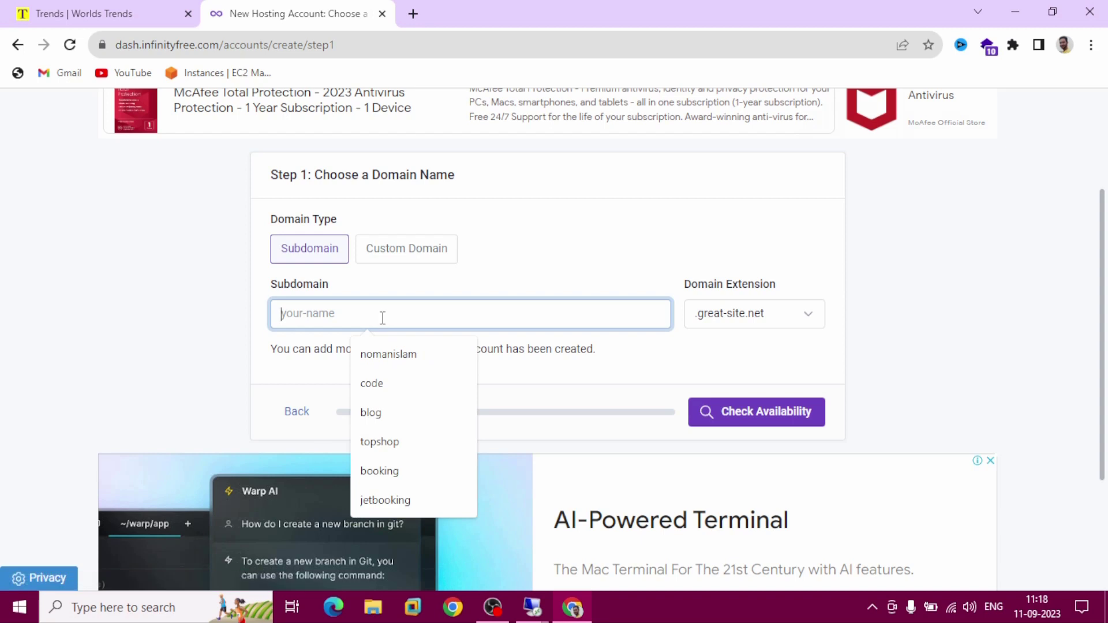
pyautogui.write('noman')
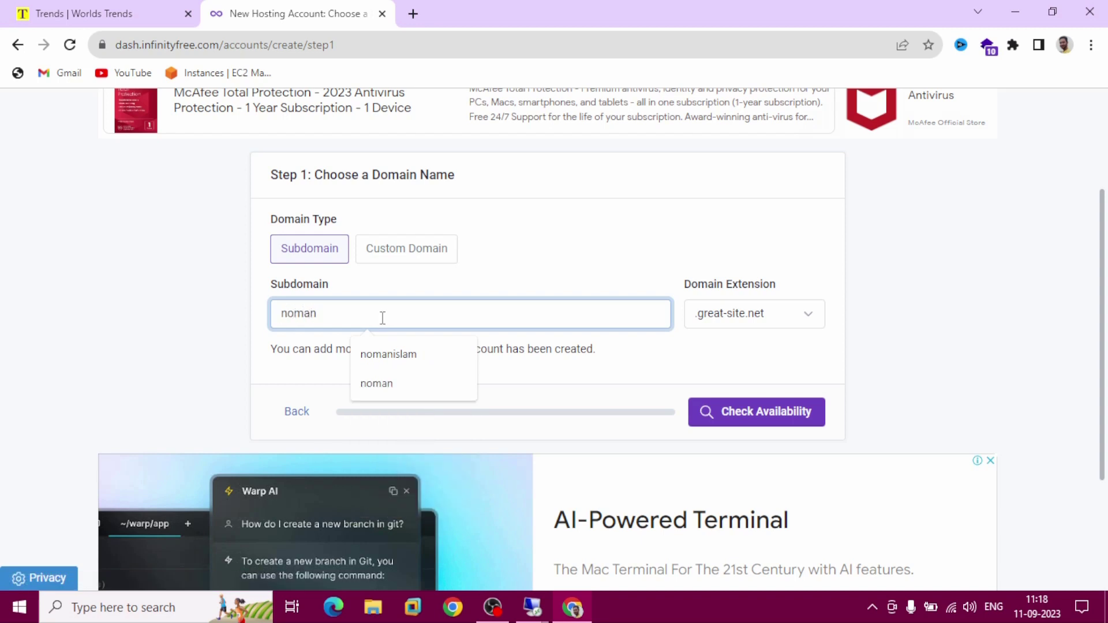
pyautogui.click(796, 326)
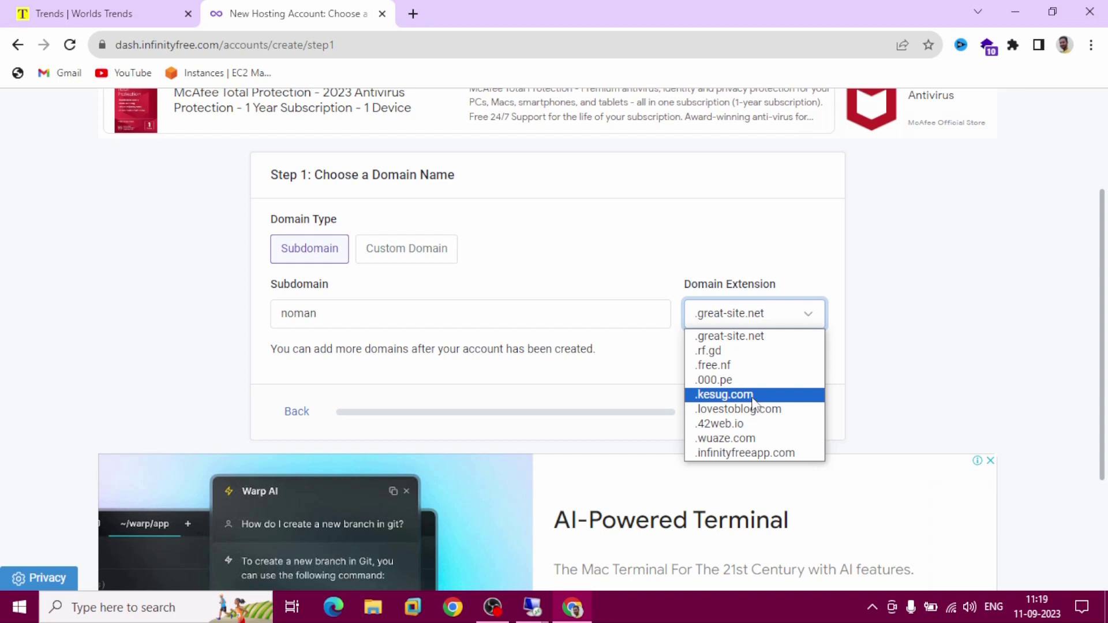
pyautogui.click(753, 397)
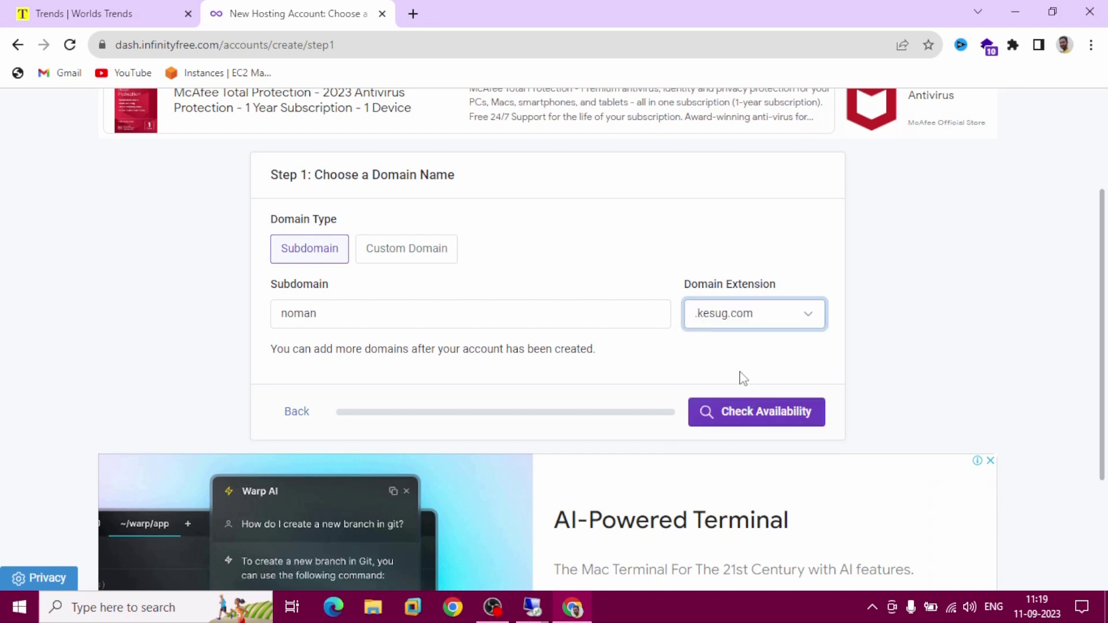
pyautogui.click(753, 412)
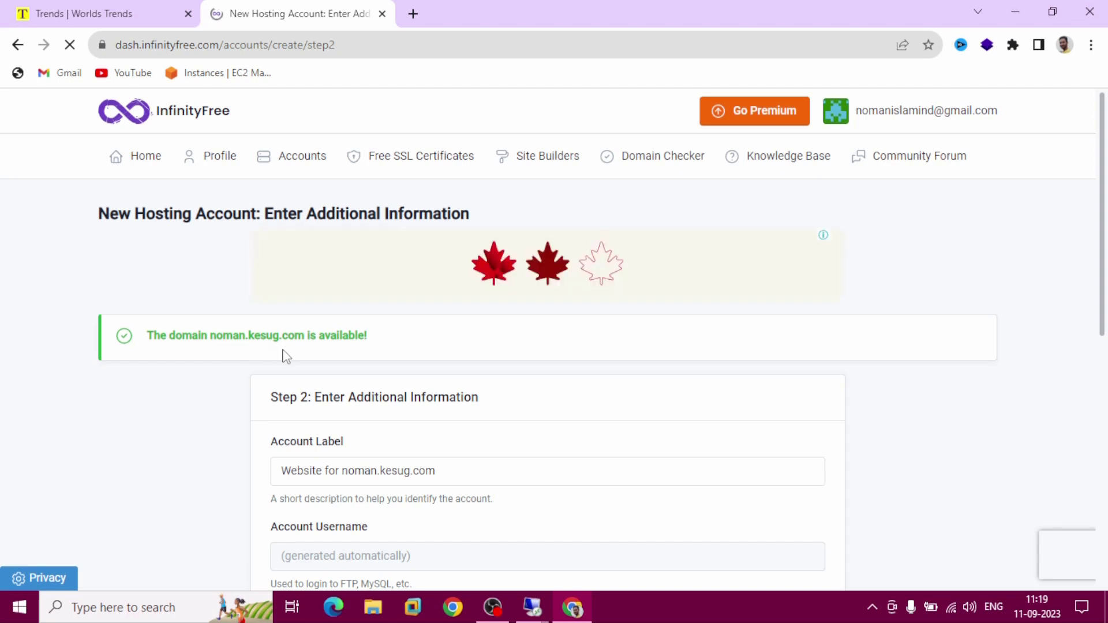
# Create the noman.kesug.com hosting account and open its management page
pyautogui.scroll(-4, 287, 357)
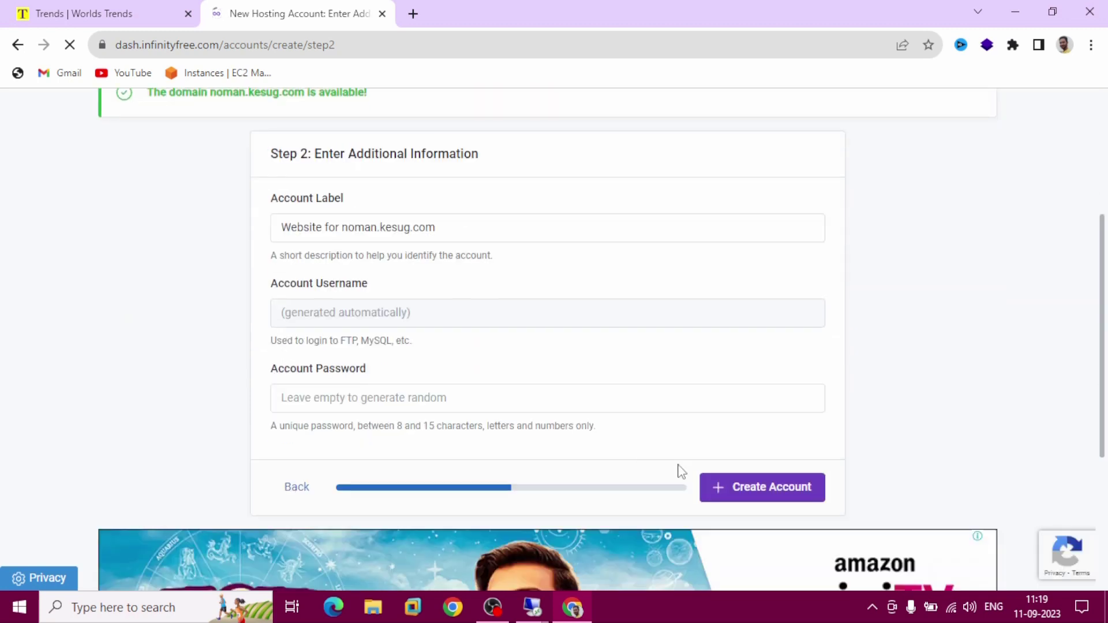
pyautogui.click(765, 502)
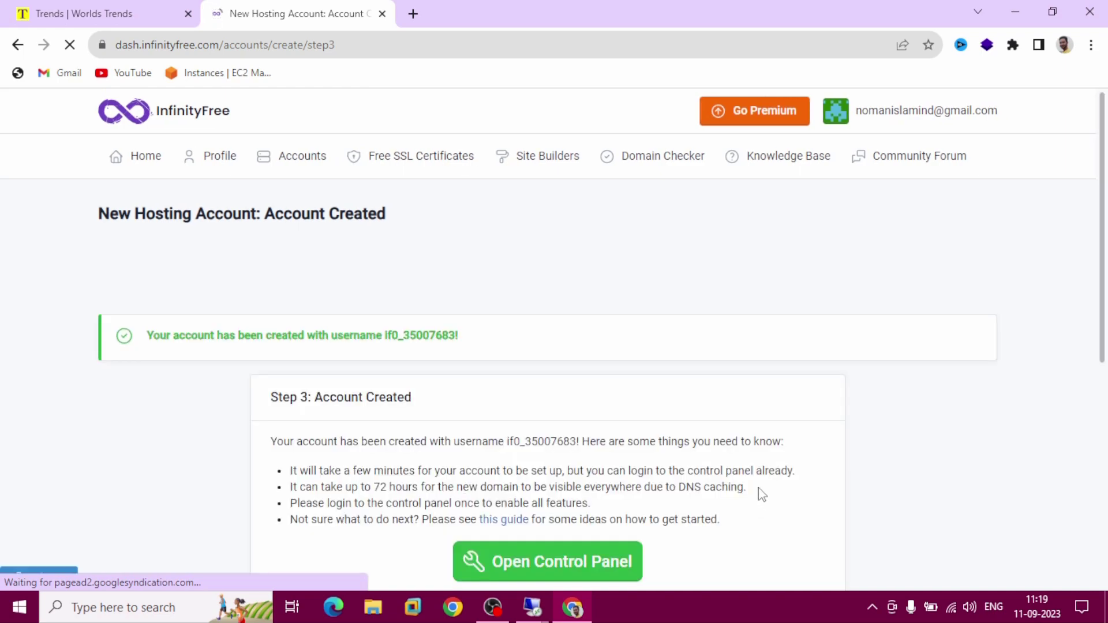
pyautogui.scroll(-4, 757, 489)
pyautogui.click(808, 393)
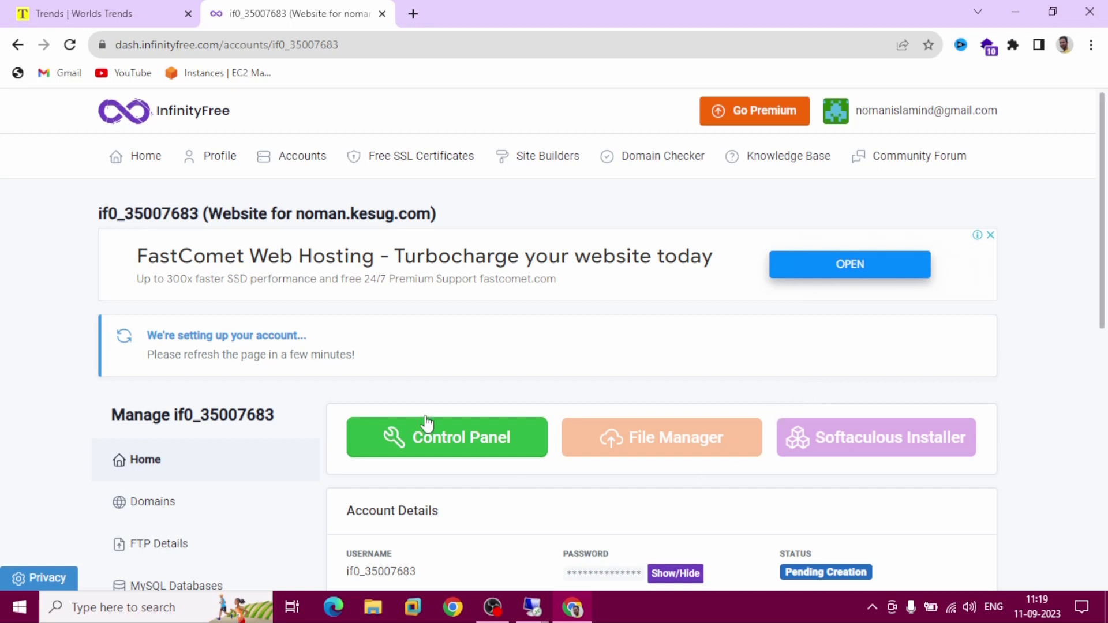
# Reload the account page until its status changes from Pending Creation to Active
pyautogui.click(71, 47)
pyautogui.click(490, 600)
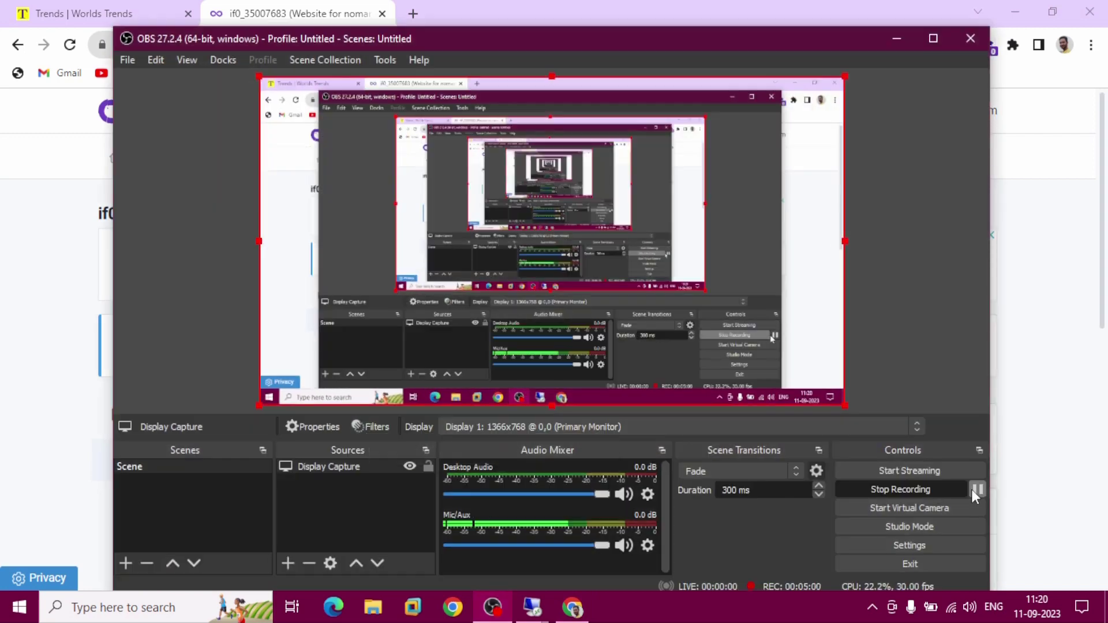
pyautogui.click(979, 489)
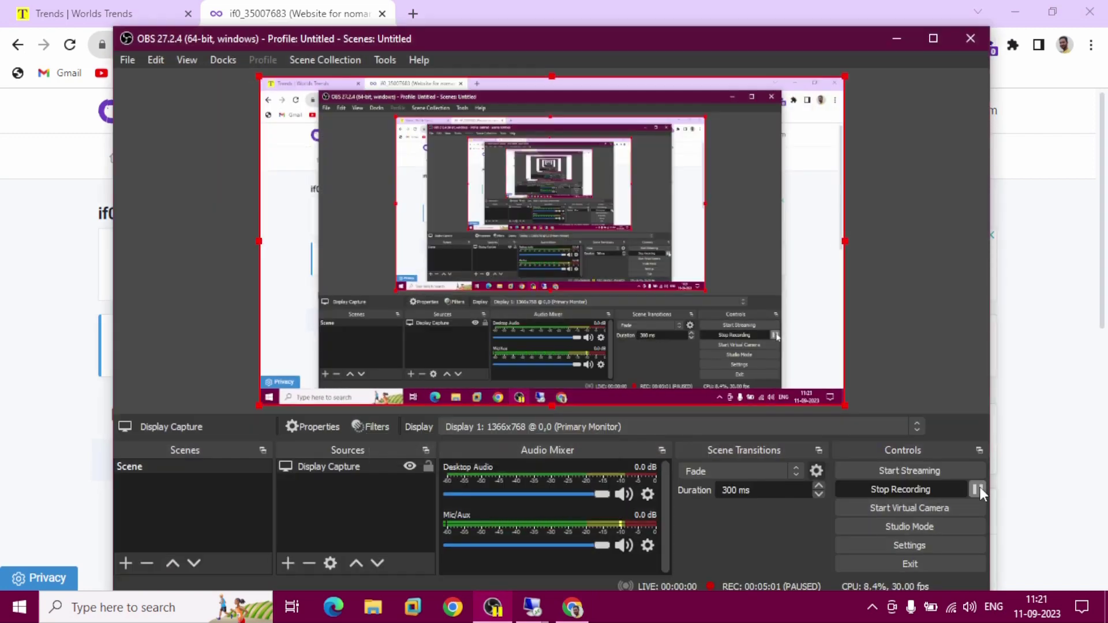
pyautogui.click(895, 40)
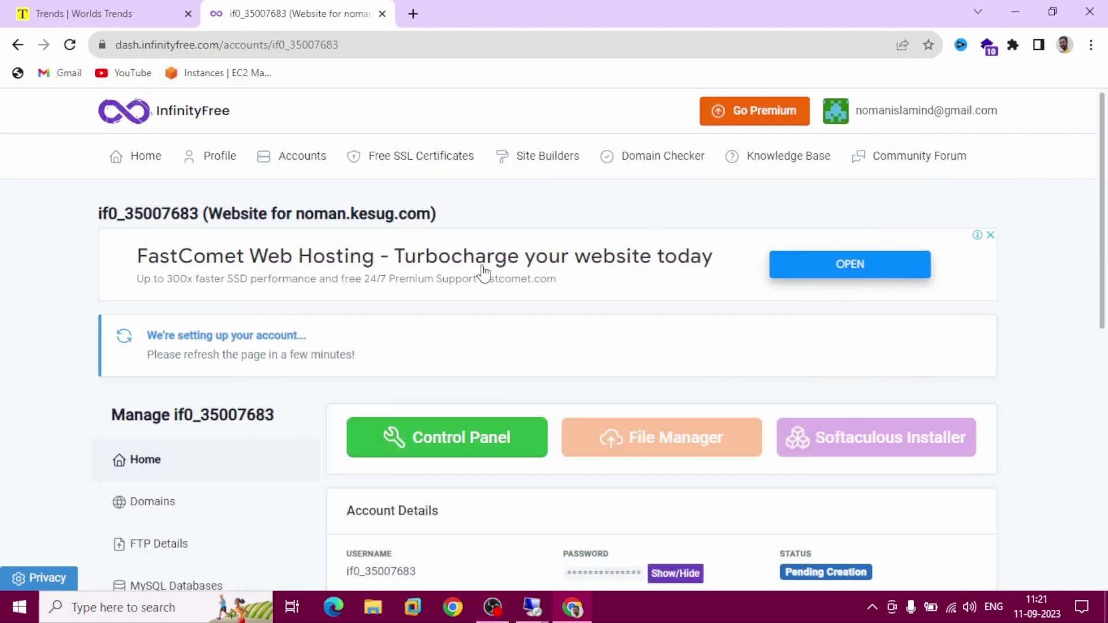
pyautogui.click(72, 46)
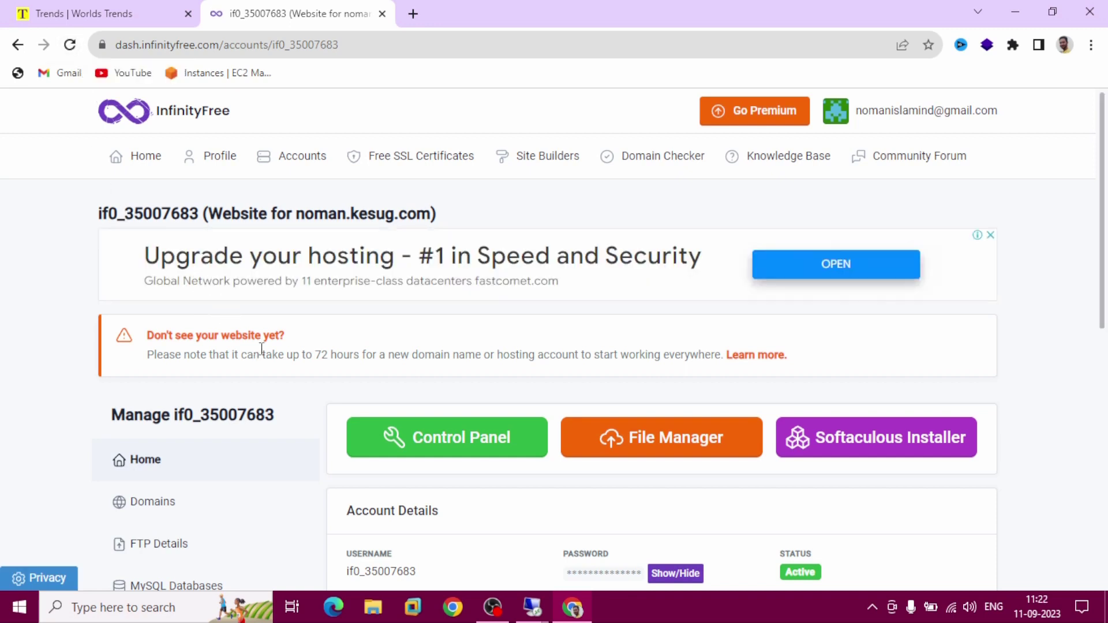
# Open the account's Control Panel, approve service e-mails, and scroll to the Software section
pyautogui.click(454, 455)
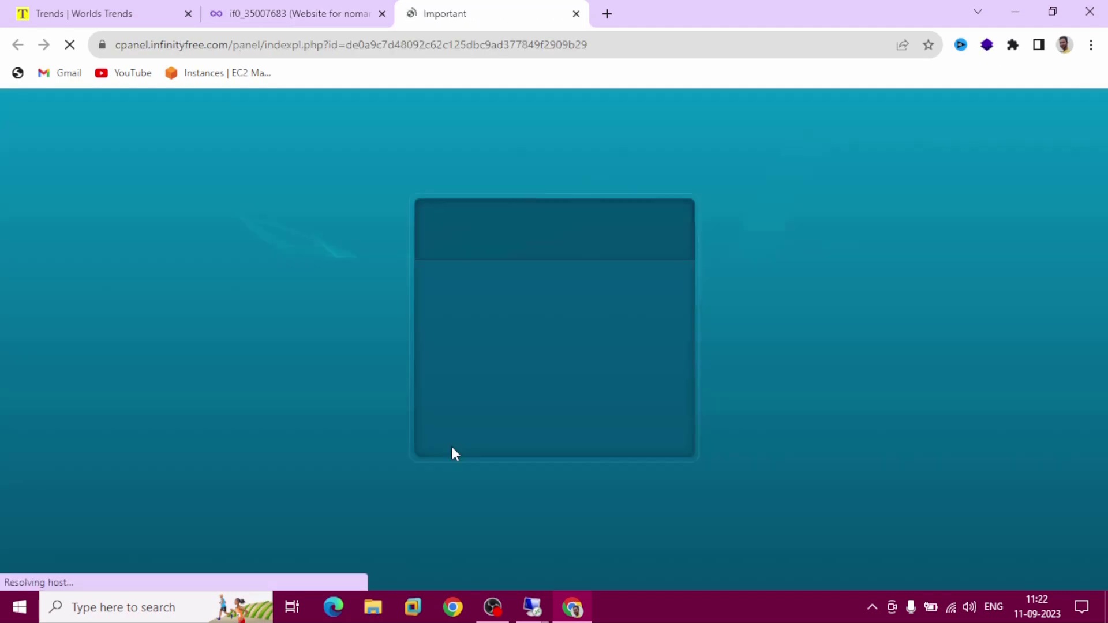
pyautogui.scroll(-3, 452, 454)
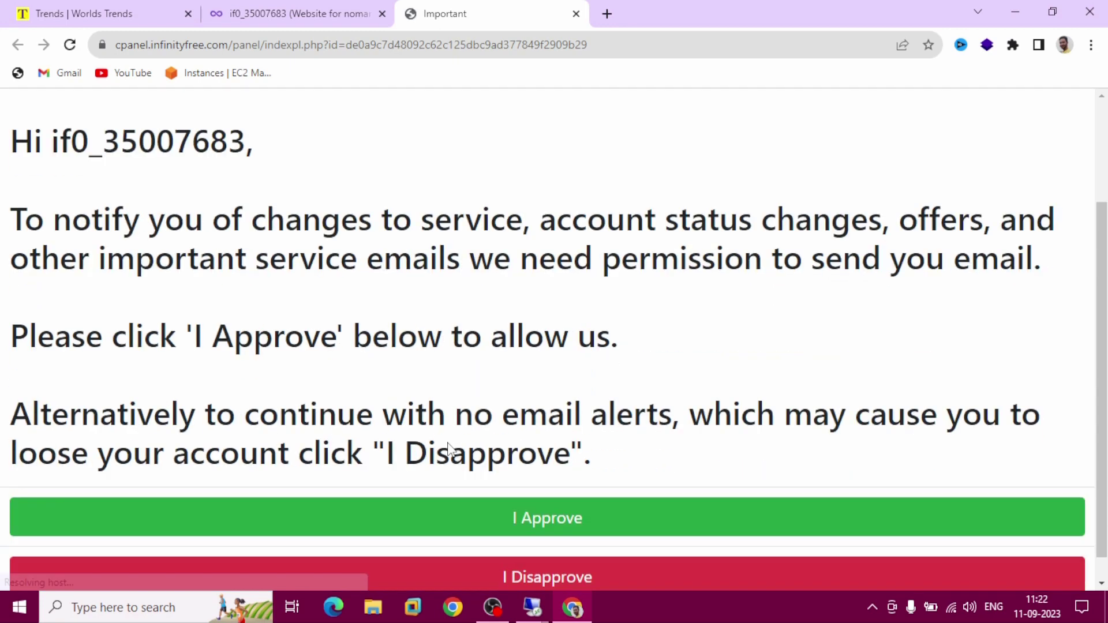
pyautogui.click(589, 496)
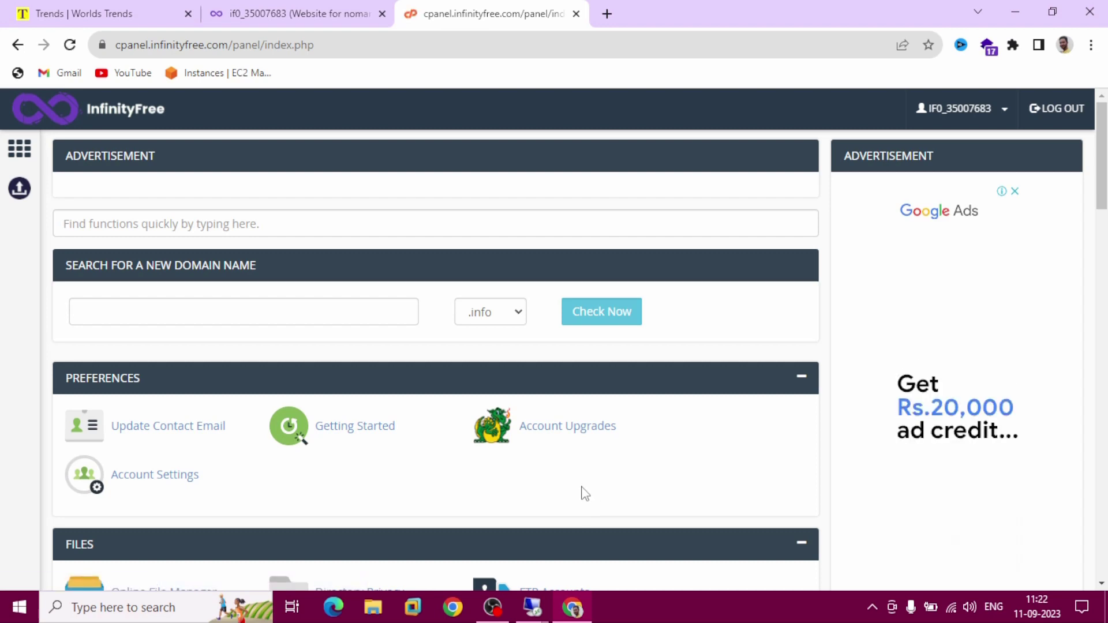
pyautogui.scroll(-5, 580, 488)
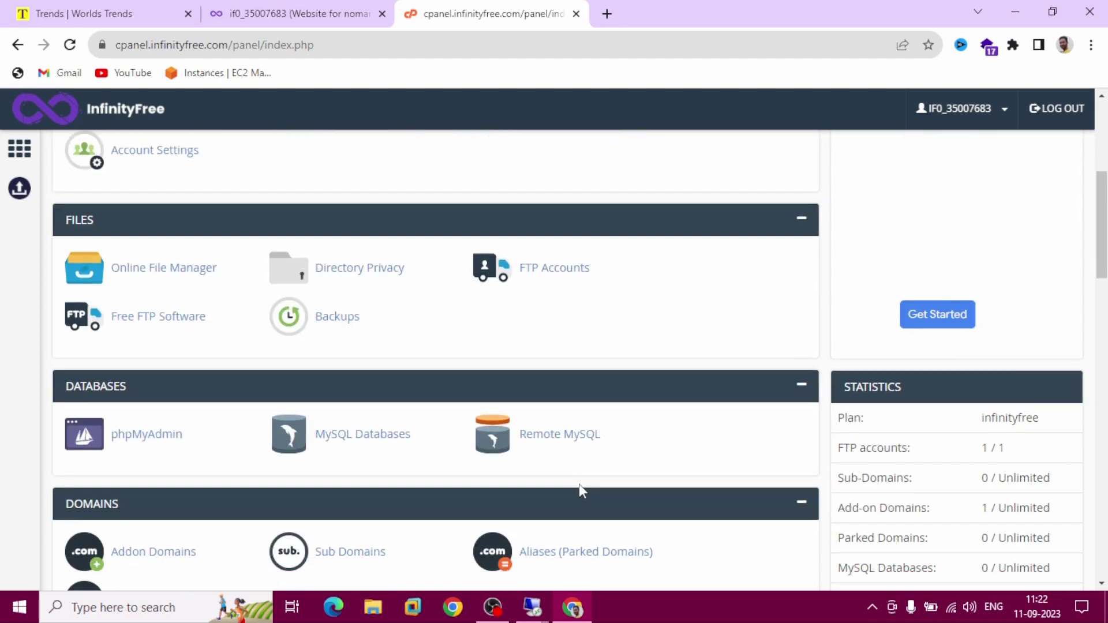
pyautogui.scroll(-6, 582, 490)
pyautogui.scroll(-4, 579, 484)
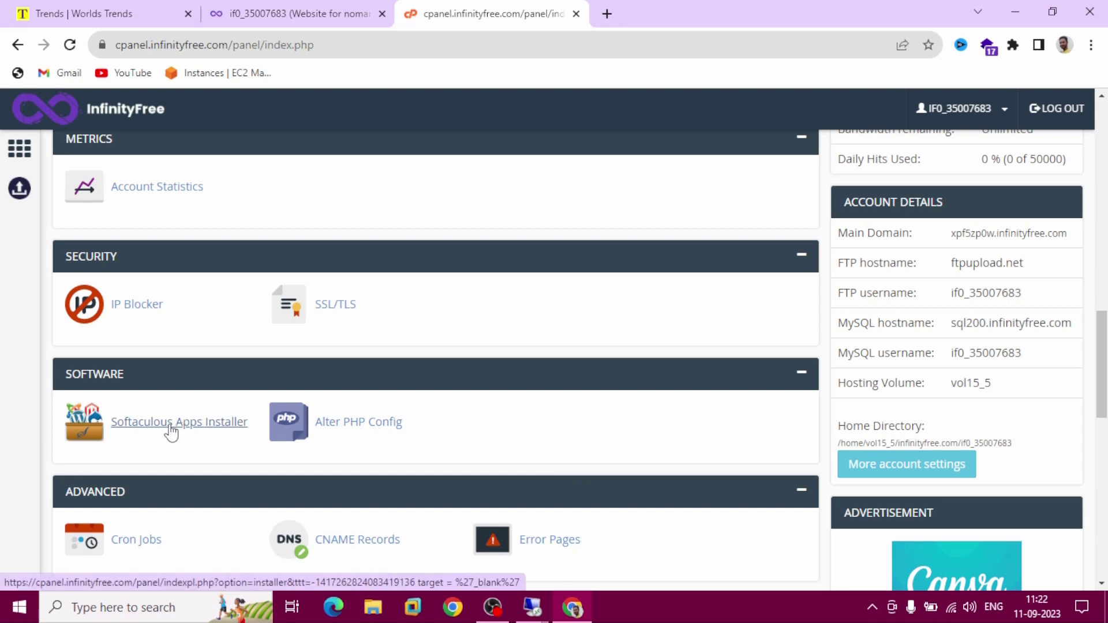
# Bring up the Softaculous WordPress installation form
pyautogui.click(171, 433)
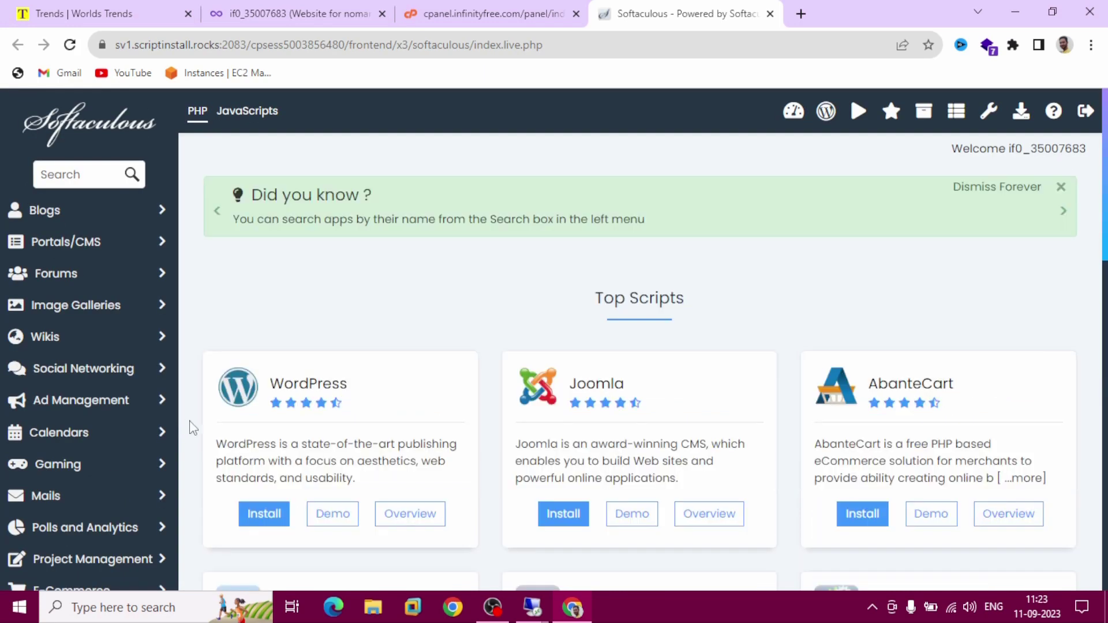
pyautogui.click(380, 400)
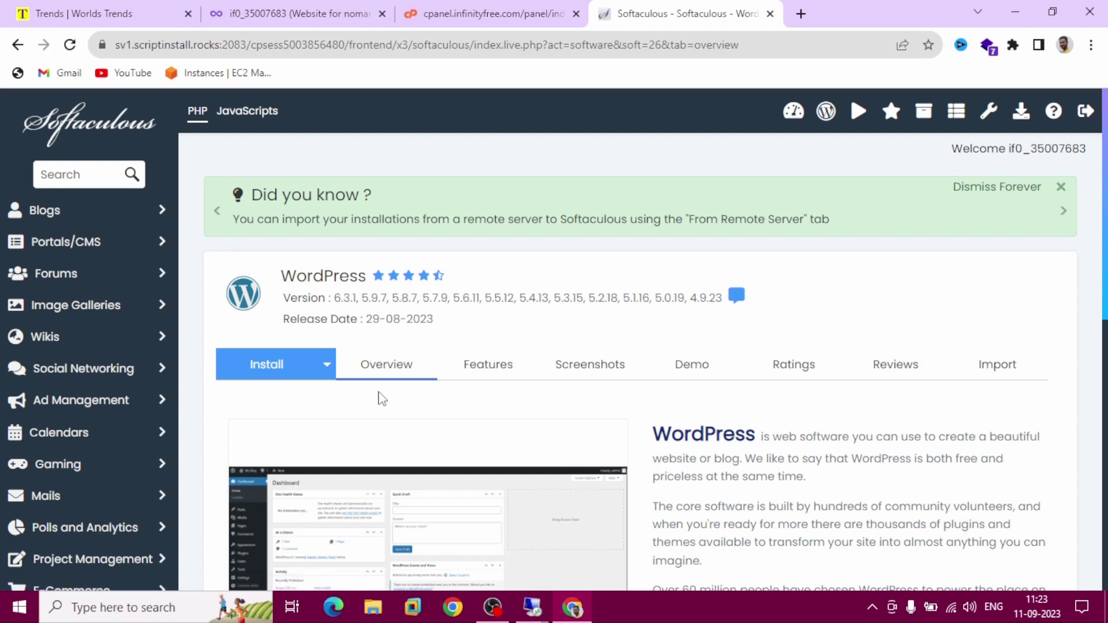
pyautogui.click(293, 378)
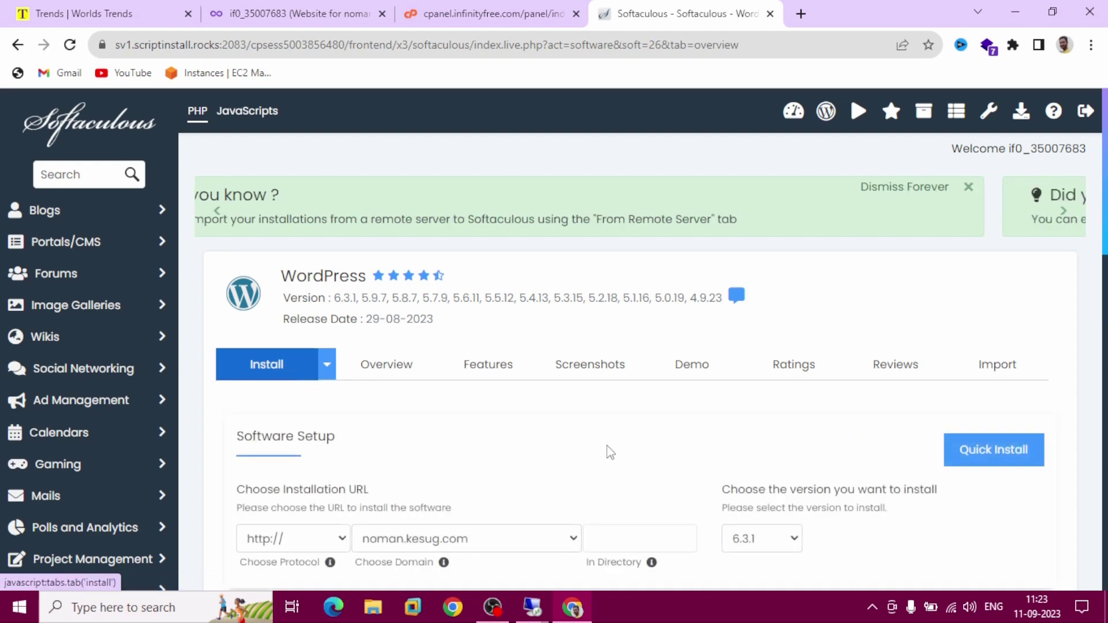
pyautogui.scroll(-5, 837, 487)
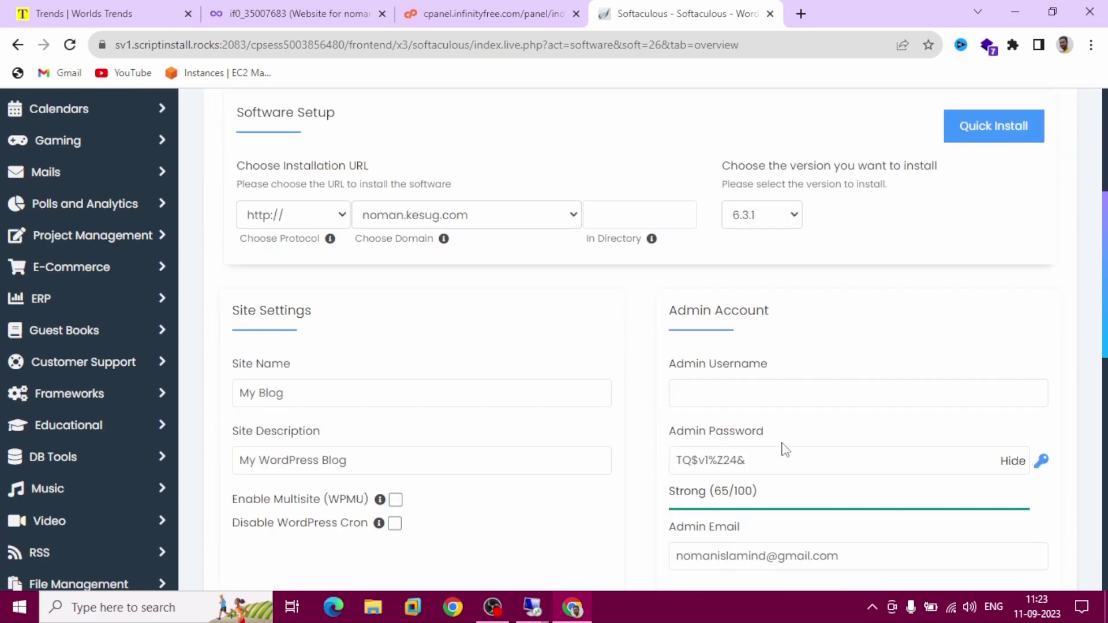
# Enter the admin username, replace the generated admin password with a simpler one, and install
pyautogui.click(744, 392)
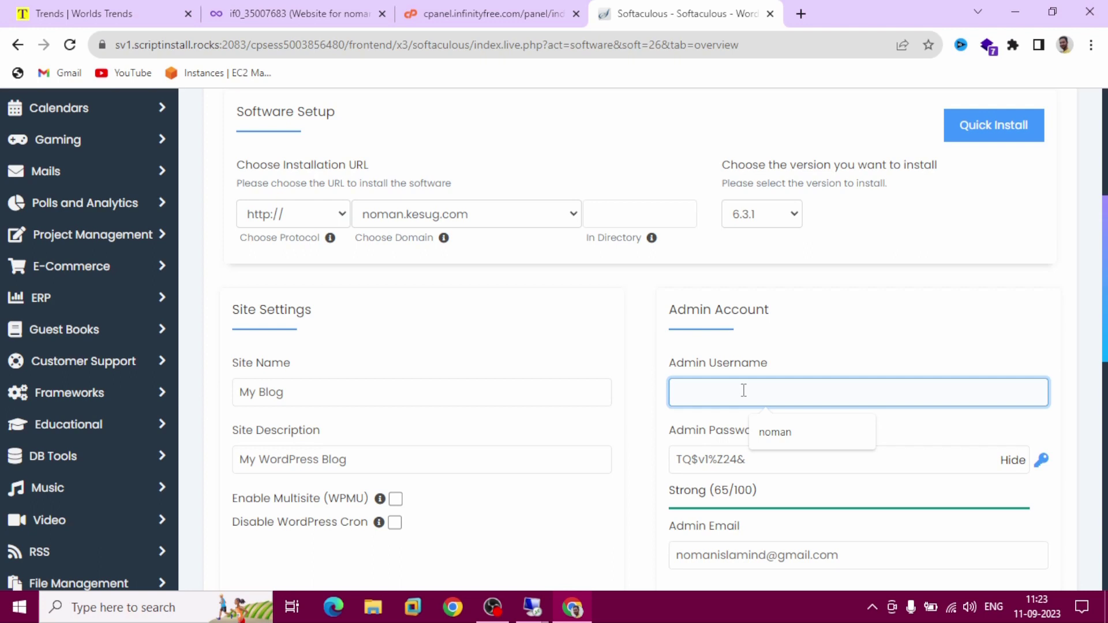
pyautogui.write('noman')
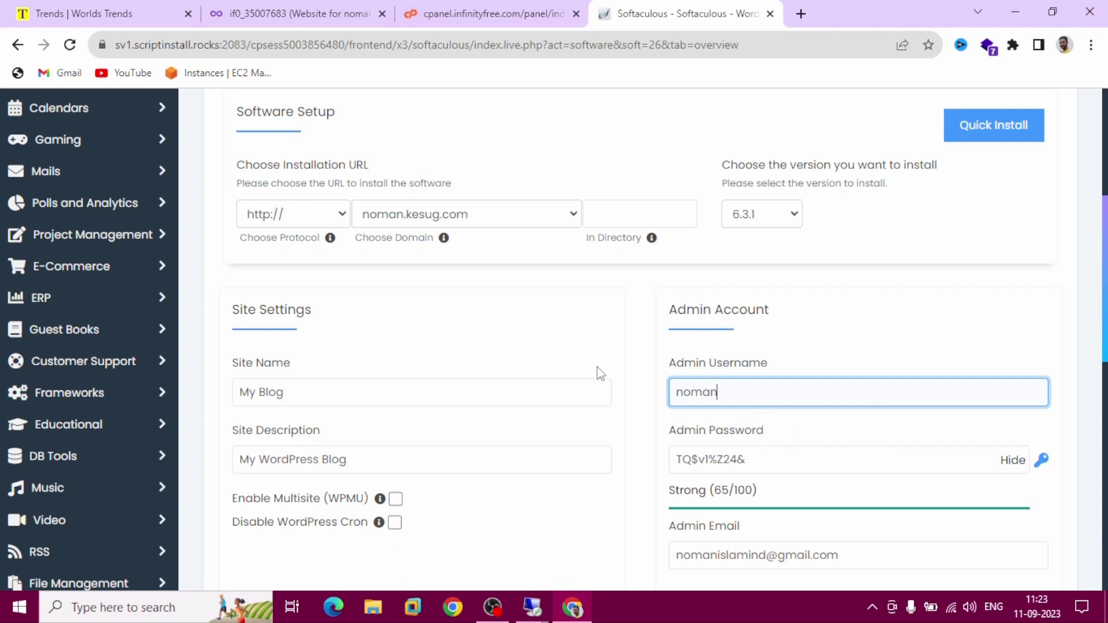
pyautogui.click(755, 460)
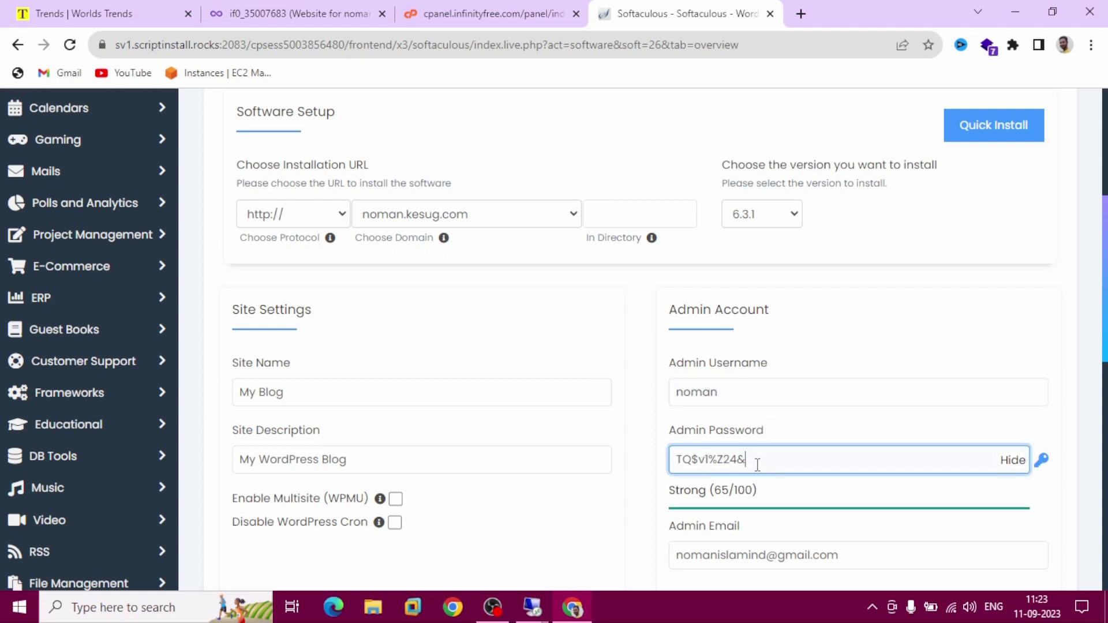
pyautogui.hotkey('ctrl', 'a')
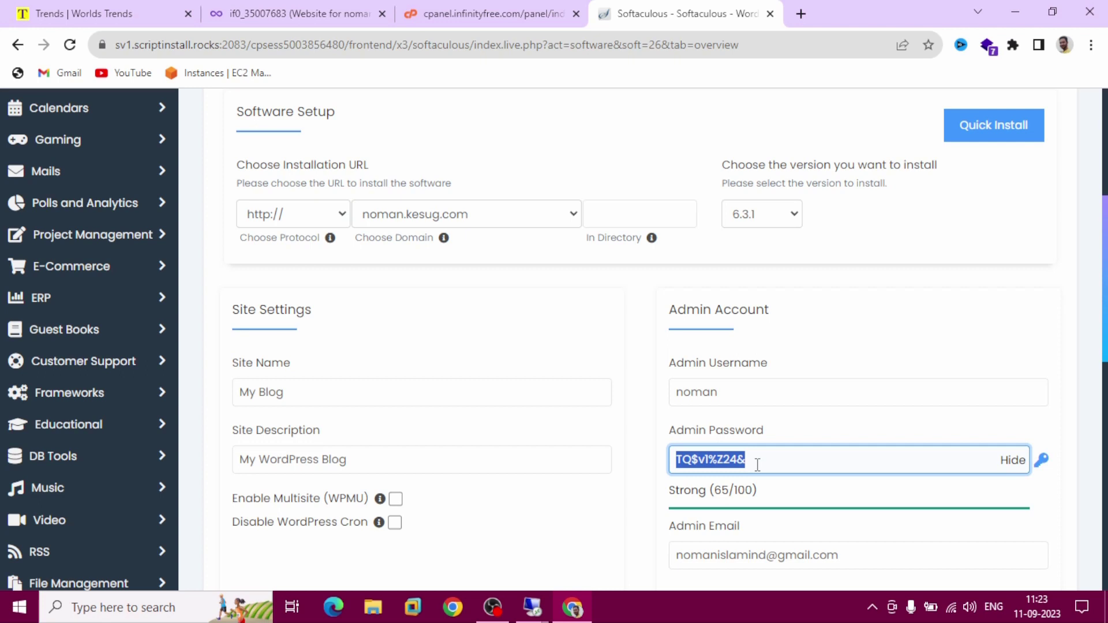
pyautogui.write('admin')
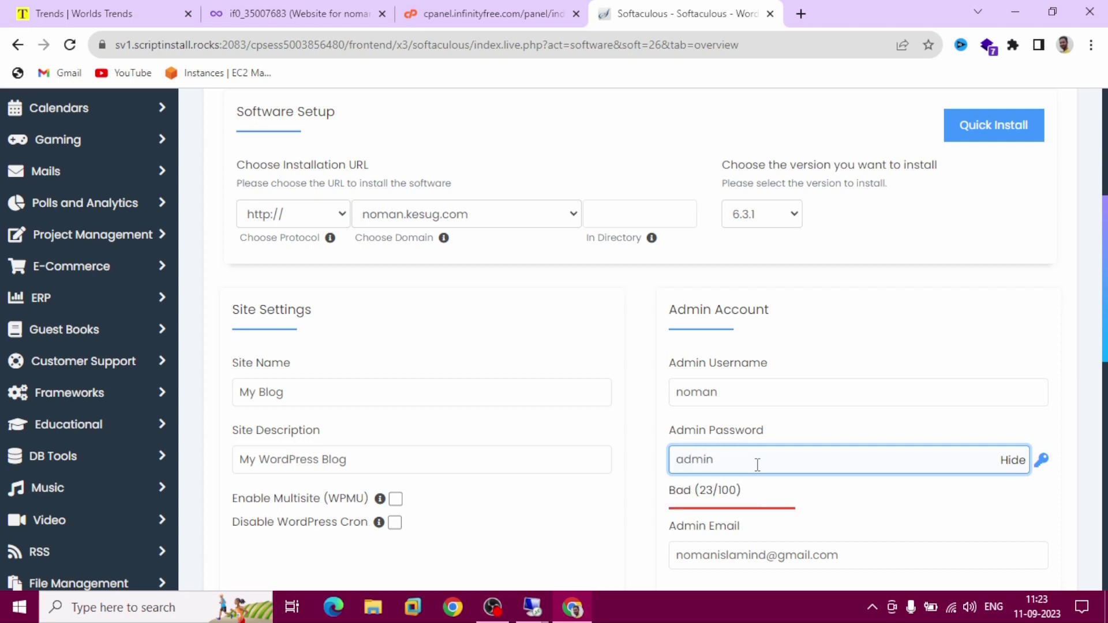
pyautogui.write('123')
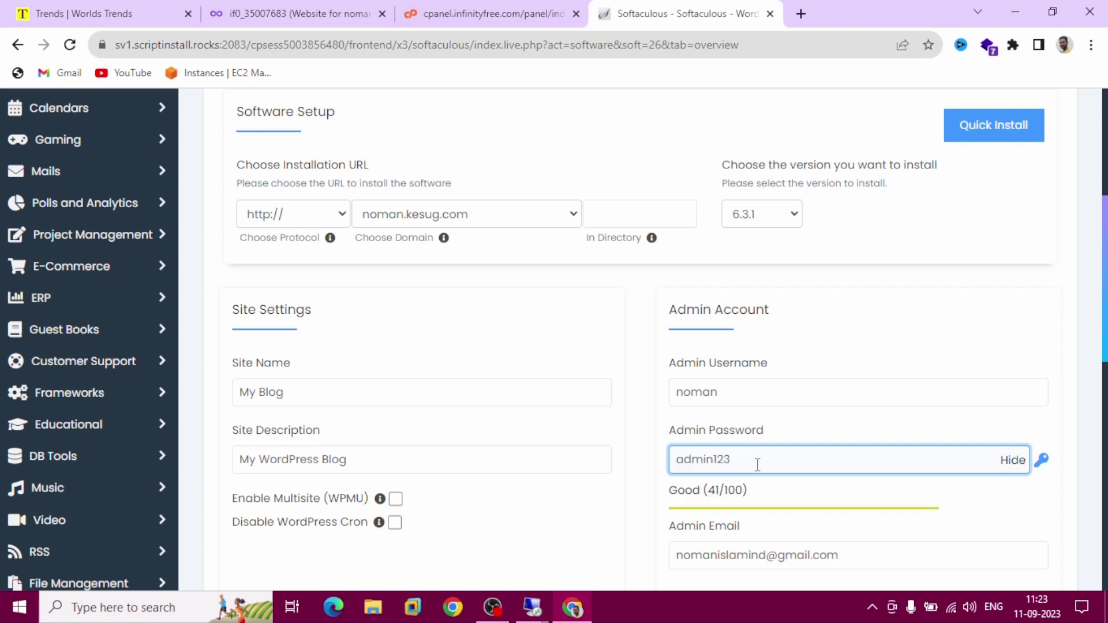
pyautogui.scroll(-10, 758, 465)
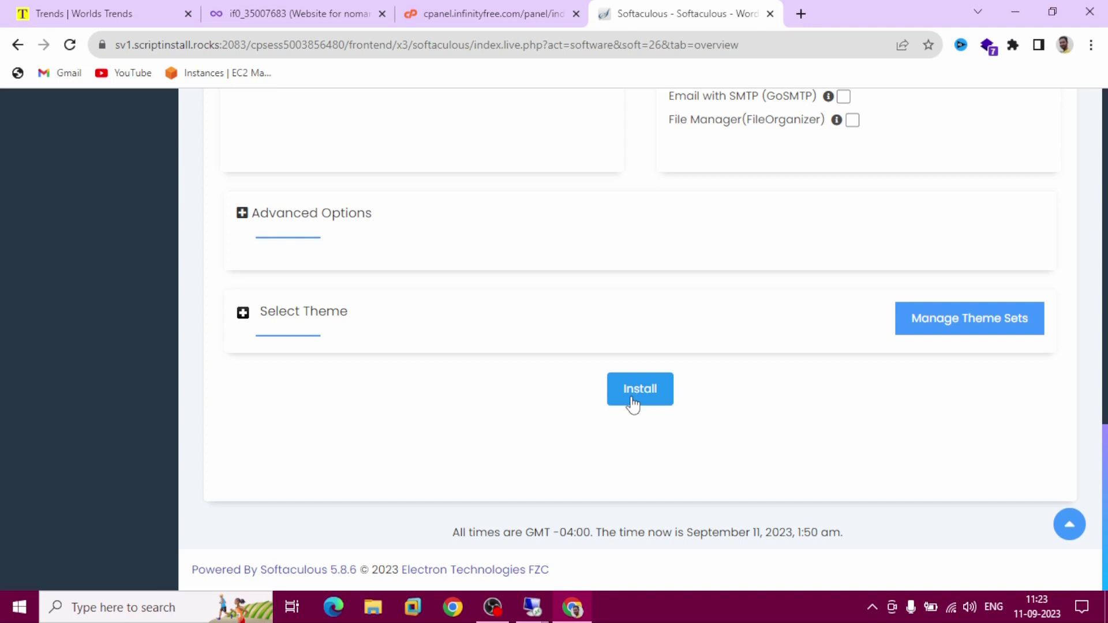
pyautogui.click(632, 398)
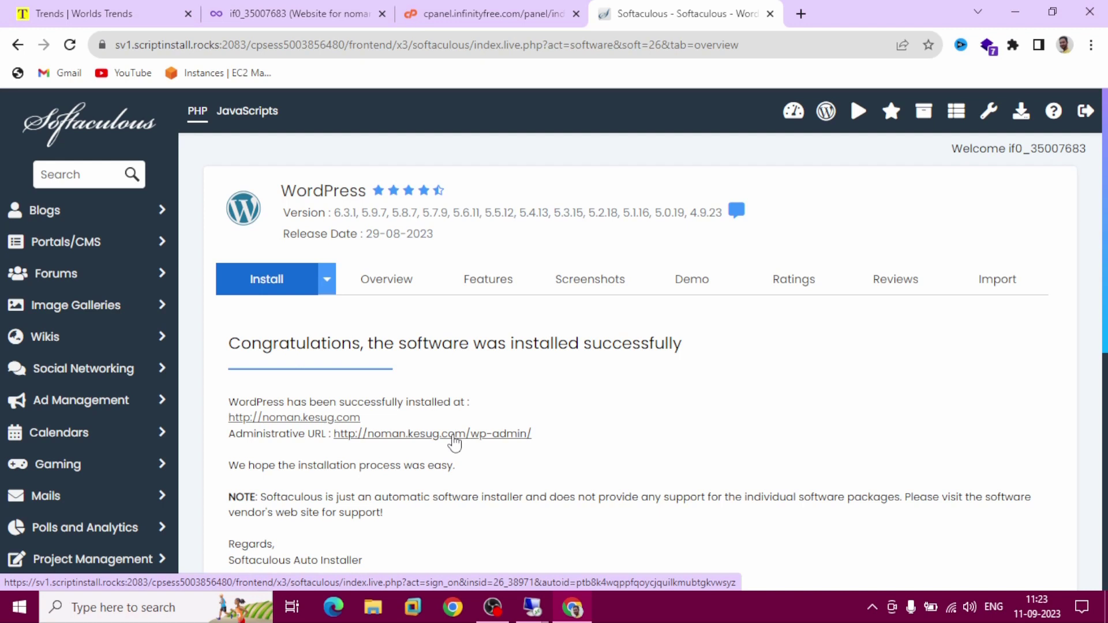
# Open the noman.kesug.com WordPress admin via the Administrative URL and view the Posts screen
pyautogui.click(454, 437)
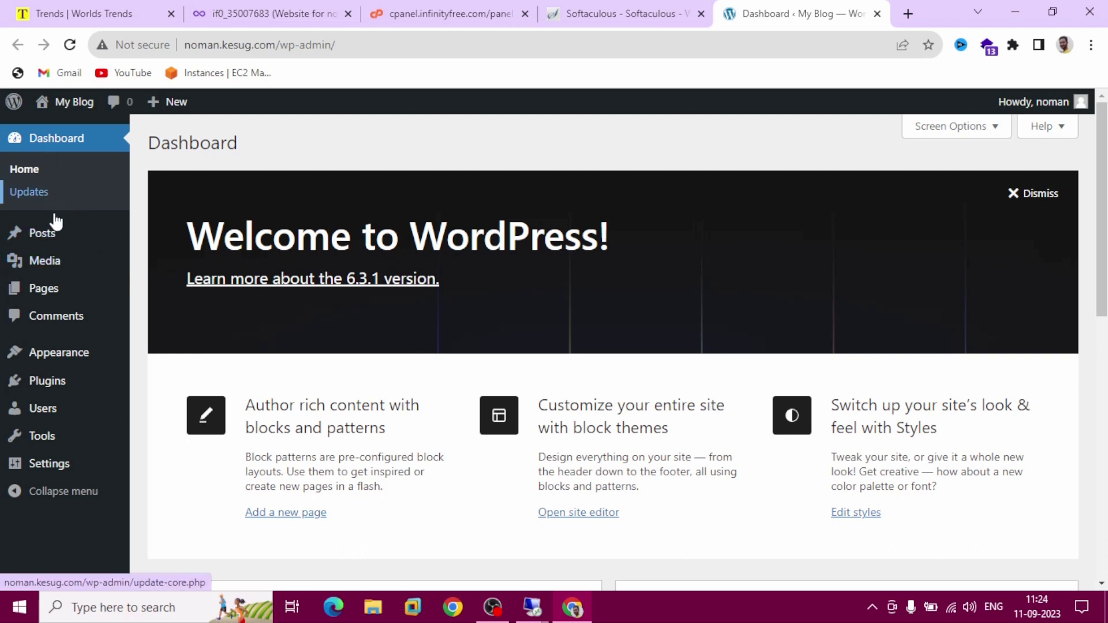
pyautogui.click(56, 235)
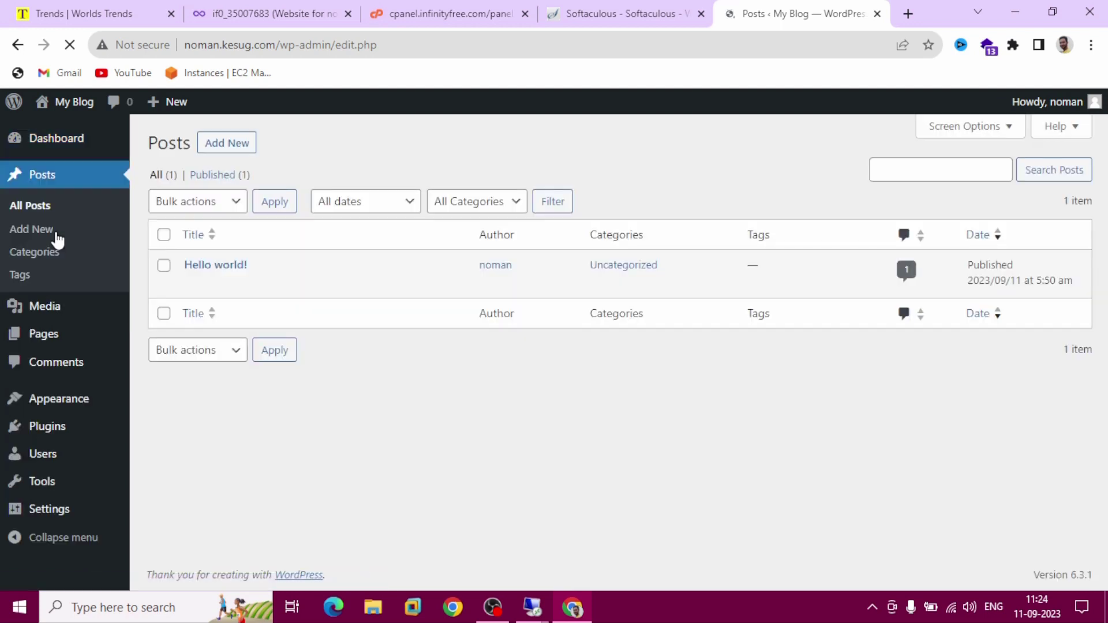
# Move the Hello world! post to trash using Bulk actions
pyautogui.click(165, 266)
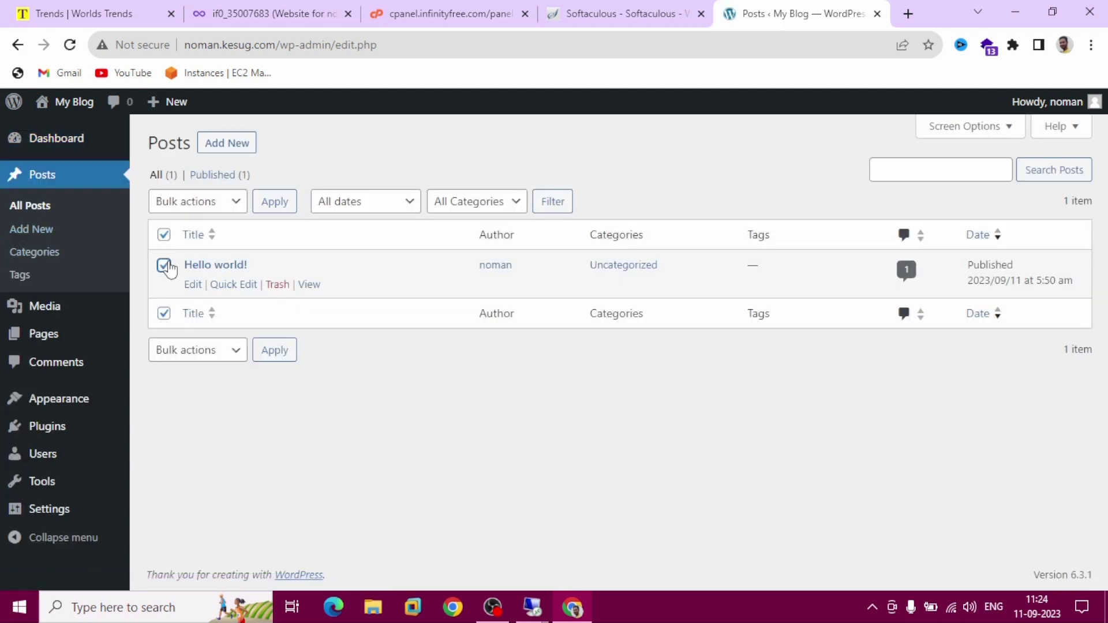
pyautogui.click(231, 207)
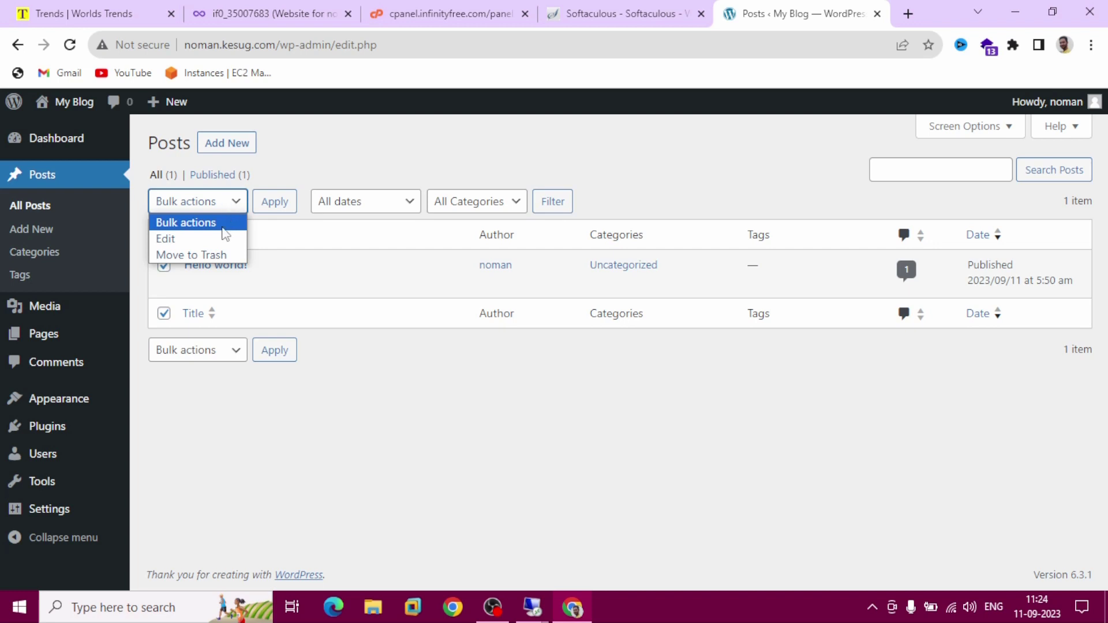
pyautogui.click(227, 255)
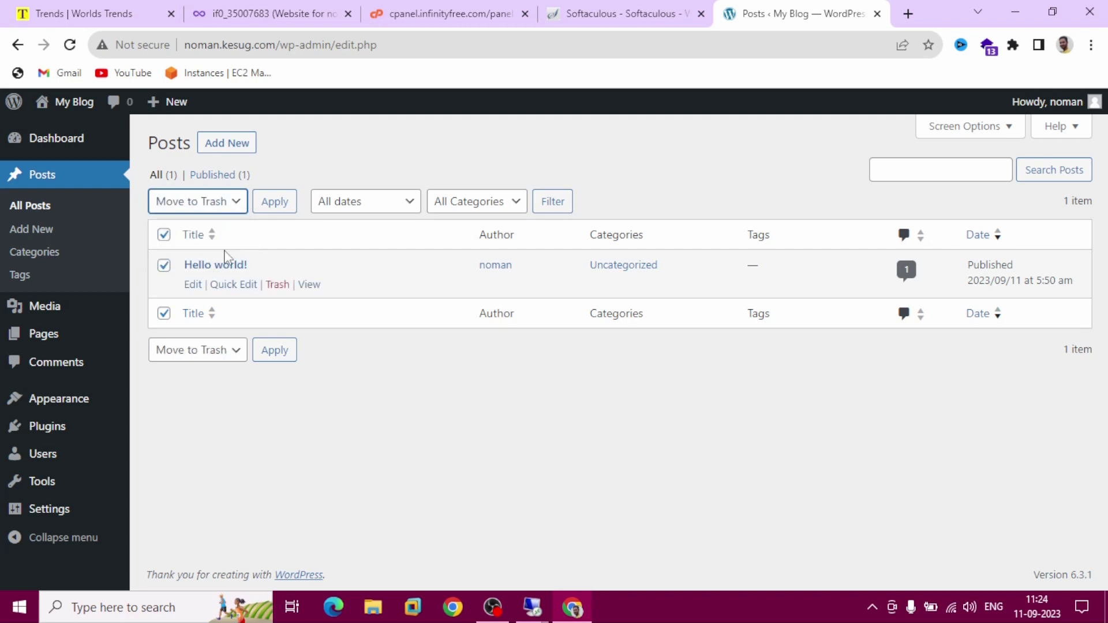
pyautogui.click(266, 210)
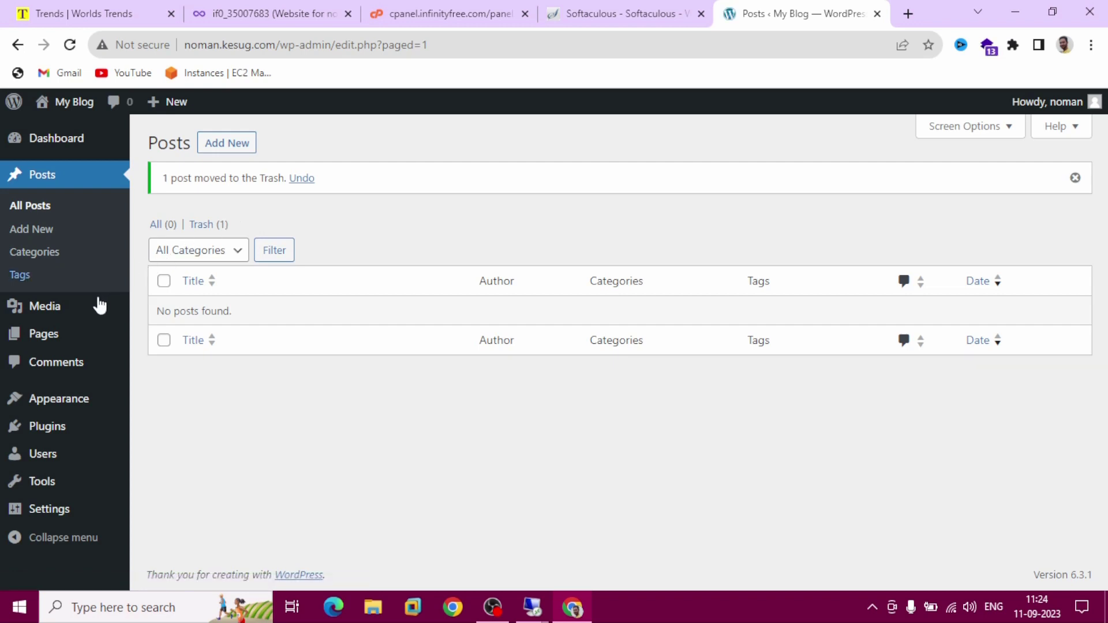
# Trash the Privacy Policy and Sample Page pages, then view the empty Comments list
pyautogui.click(65, 339)
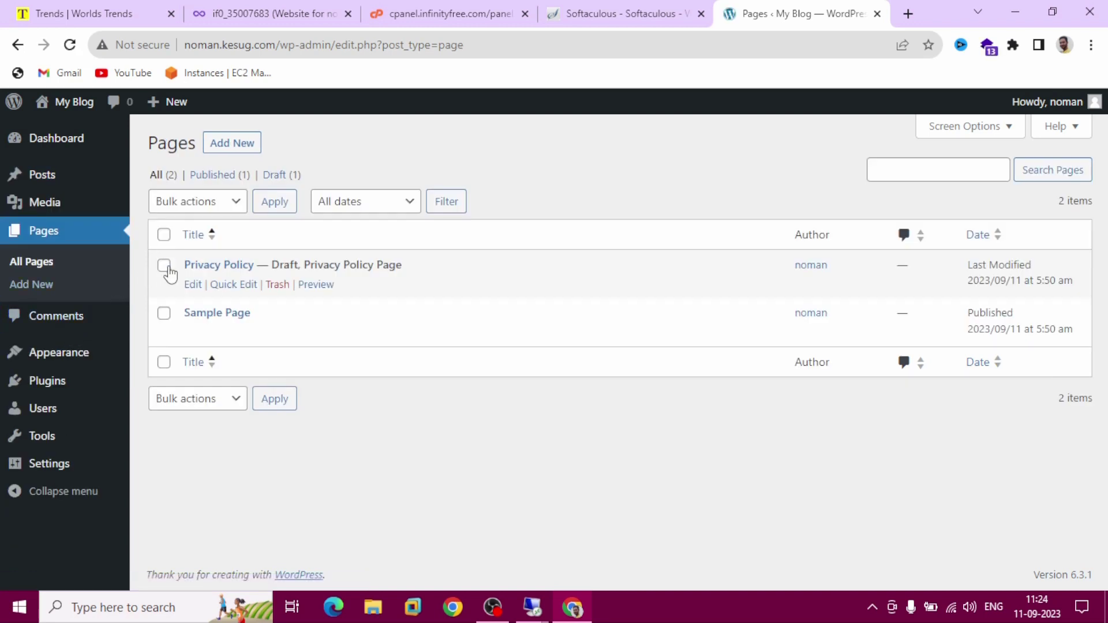
pyautogui.click(164, 266)
pyautogui.click(164, 313)
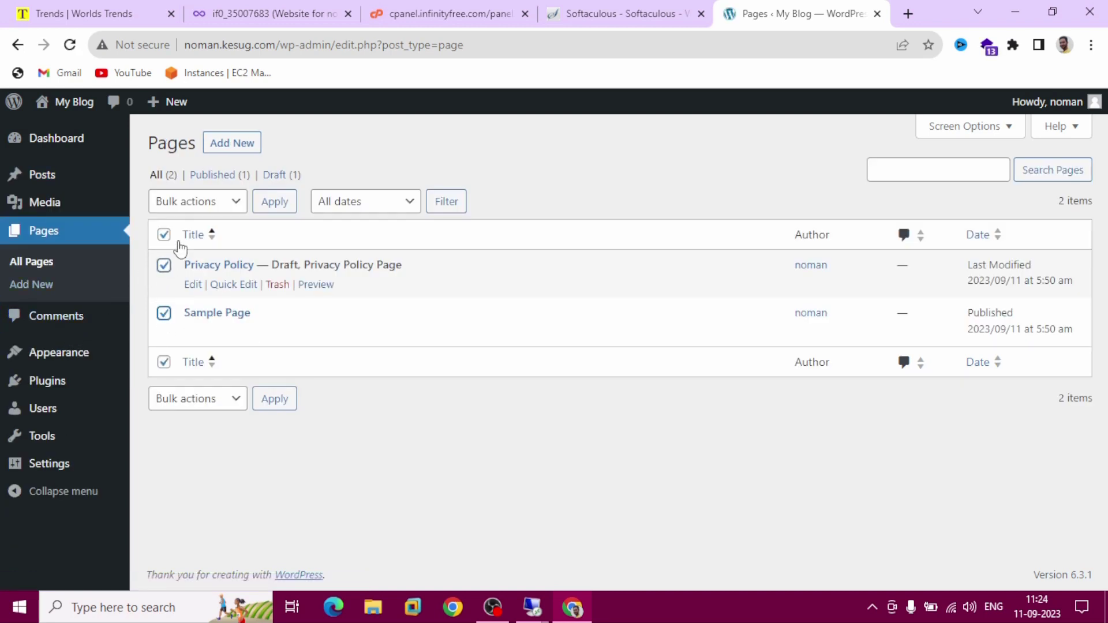
pyautogui.click(228, 203)
pyautogui.click(173, 252)
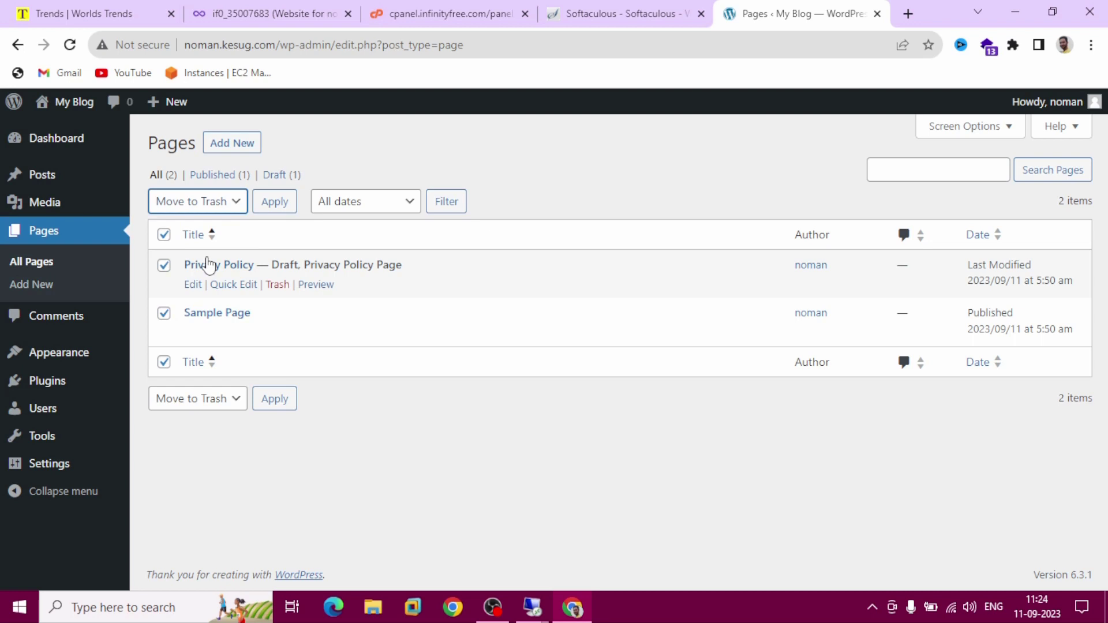
pyautogui.click(268, 211)
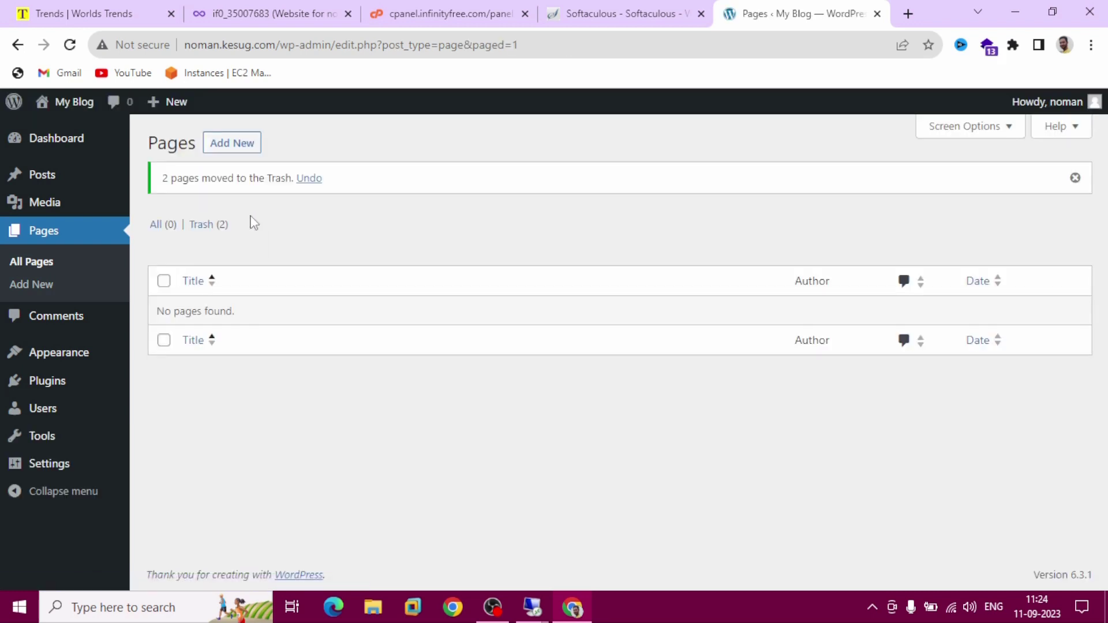
pyautogui.click(77, 332)
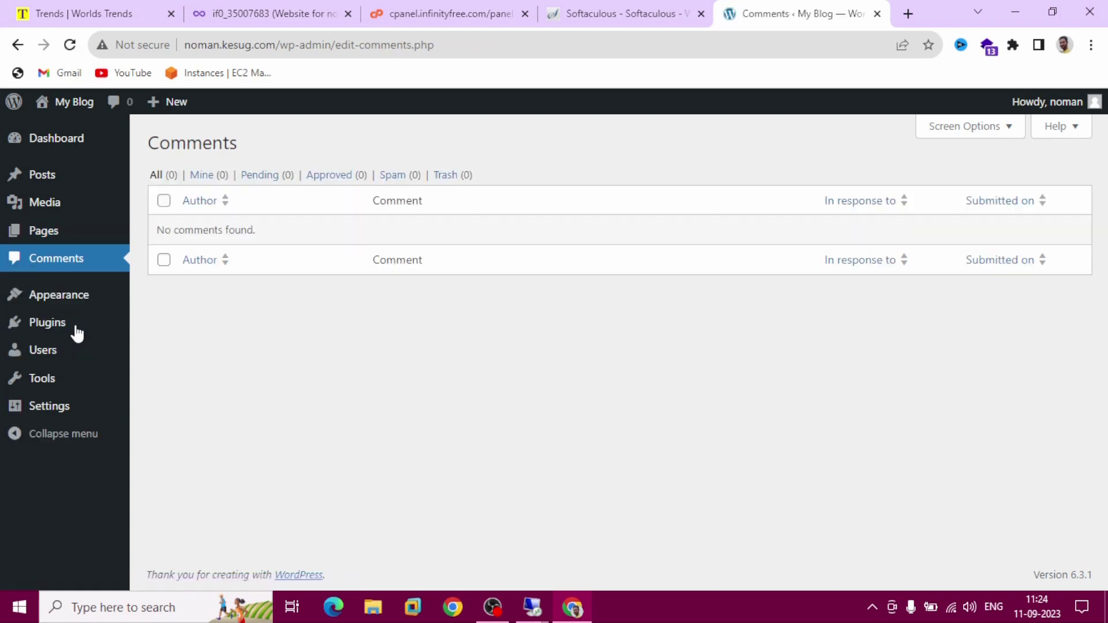
# Deactivate the Akismet Anti-Spam and Hello Dolly plugins together with a bulk action
pyautogui.click(55, 329)
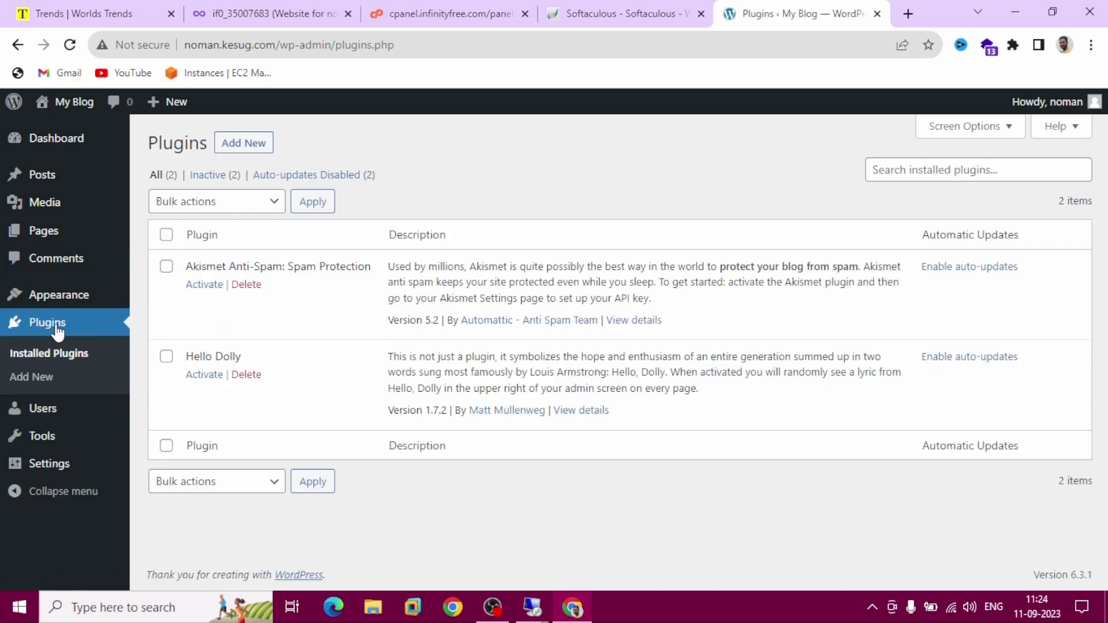
pyautogui.click(167, 266)
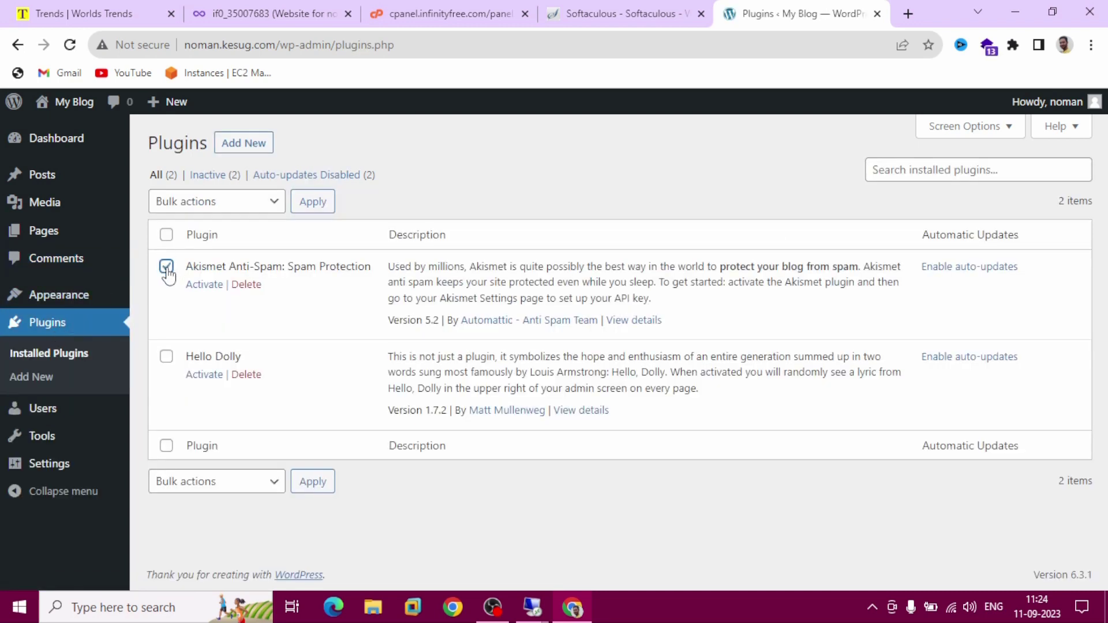
pyautogui.click(167, 358)
pyautogui.click(222, 203)
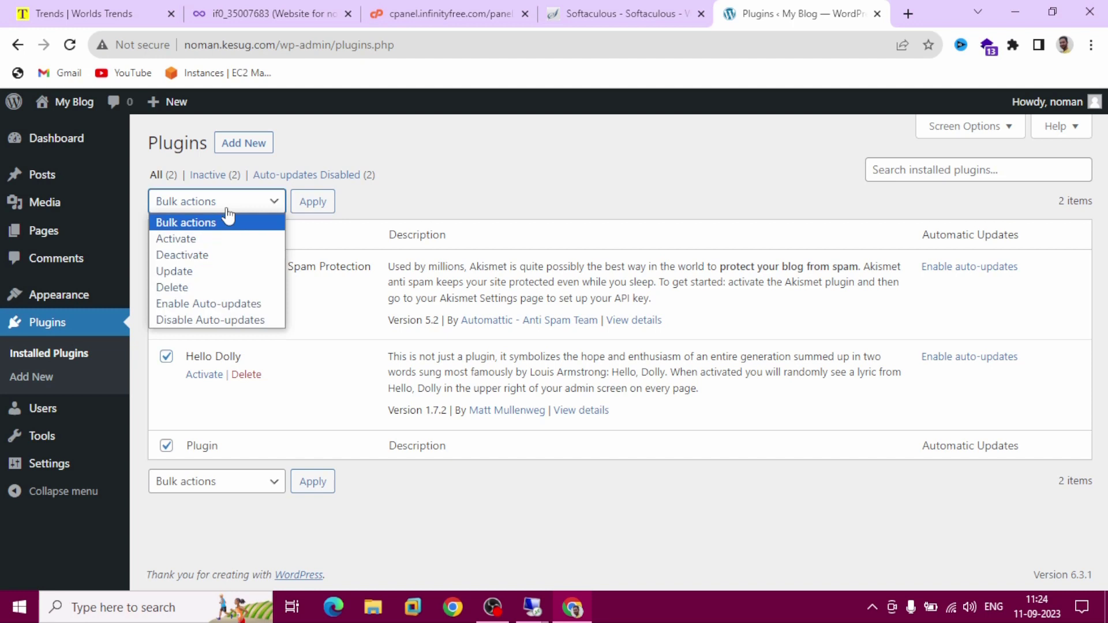
pyautogui.click(221, 261)
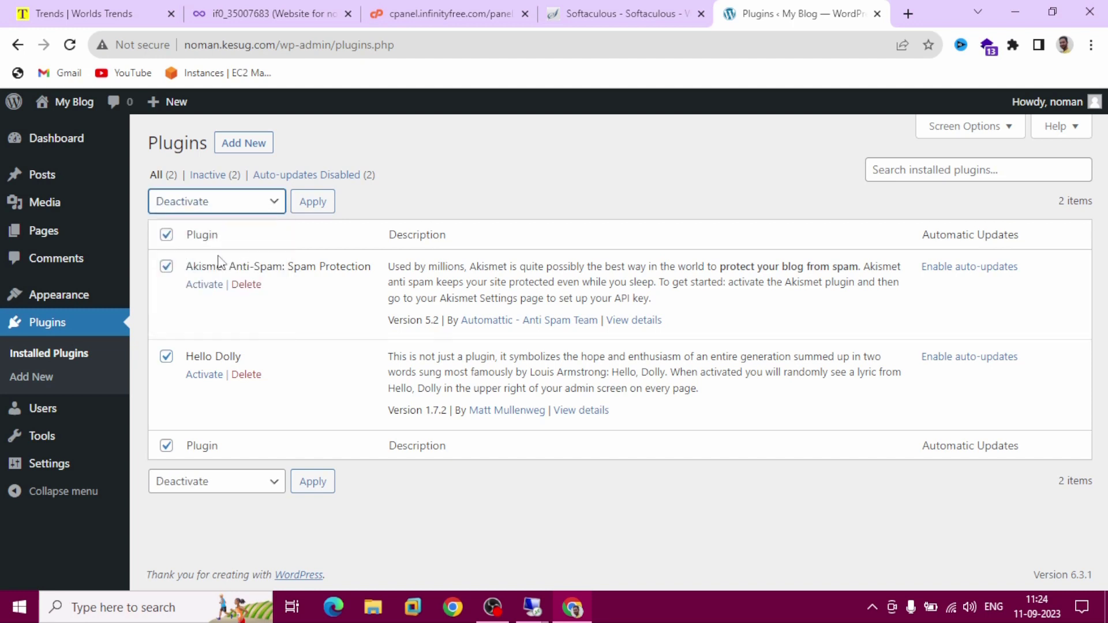
pyautogui.click(318, 212)
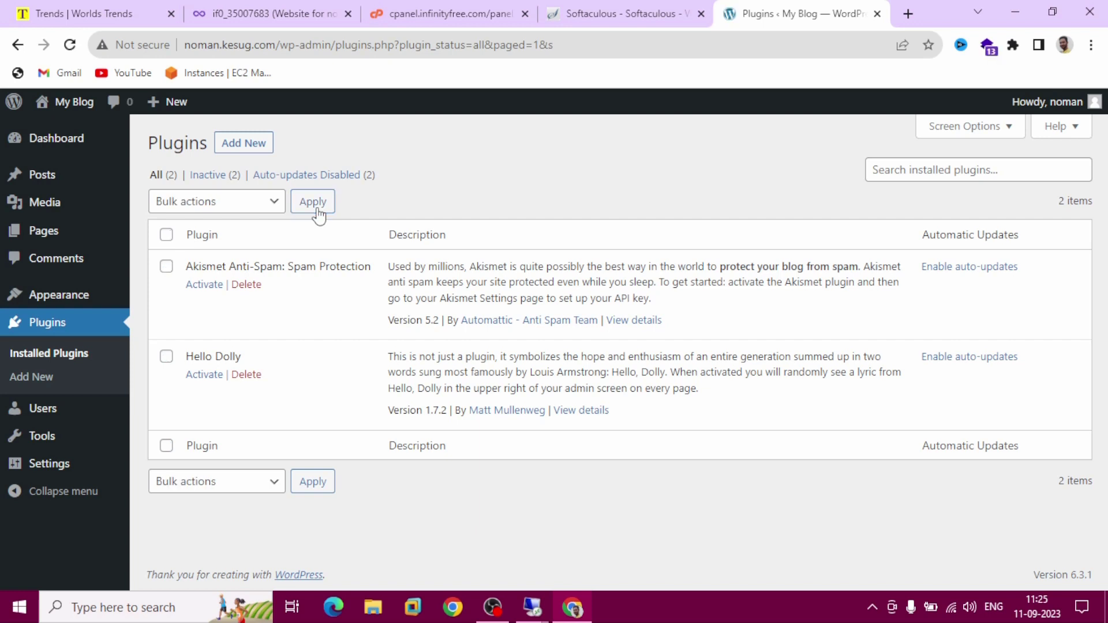
# Delete both deactivated plugins, confirm, and bring up the installed themes list
pyautogui.click(166, 268)
pyautogui.click(166, 357)
pyautogui.click(242, 204)
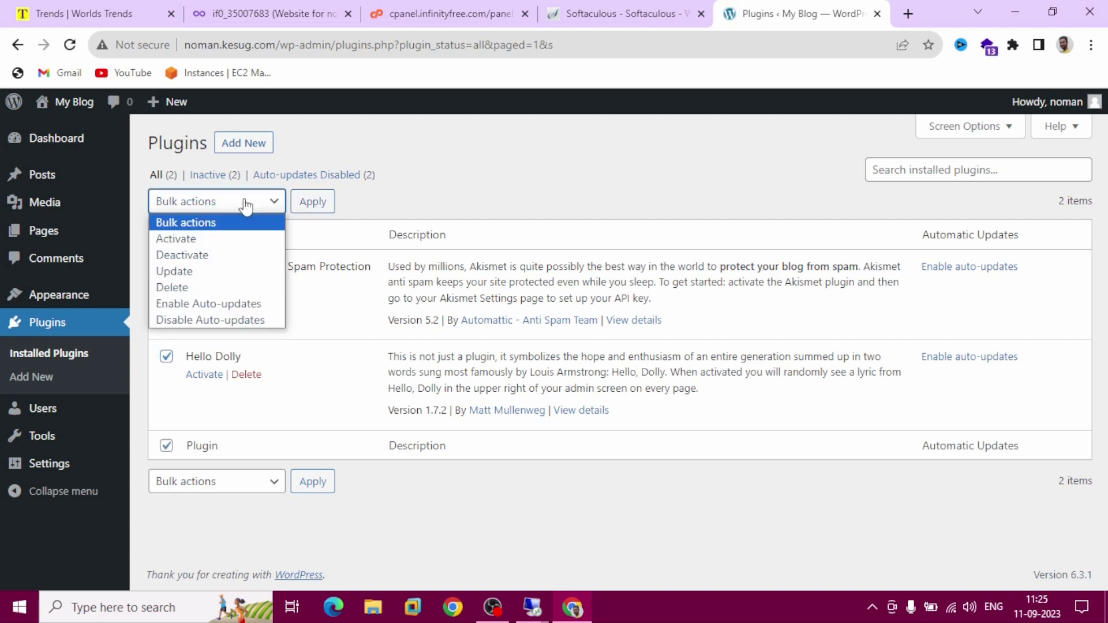
pyautogui.click(230, 293)
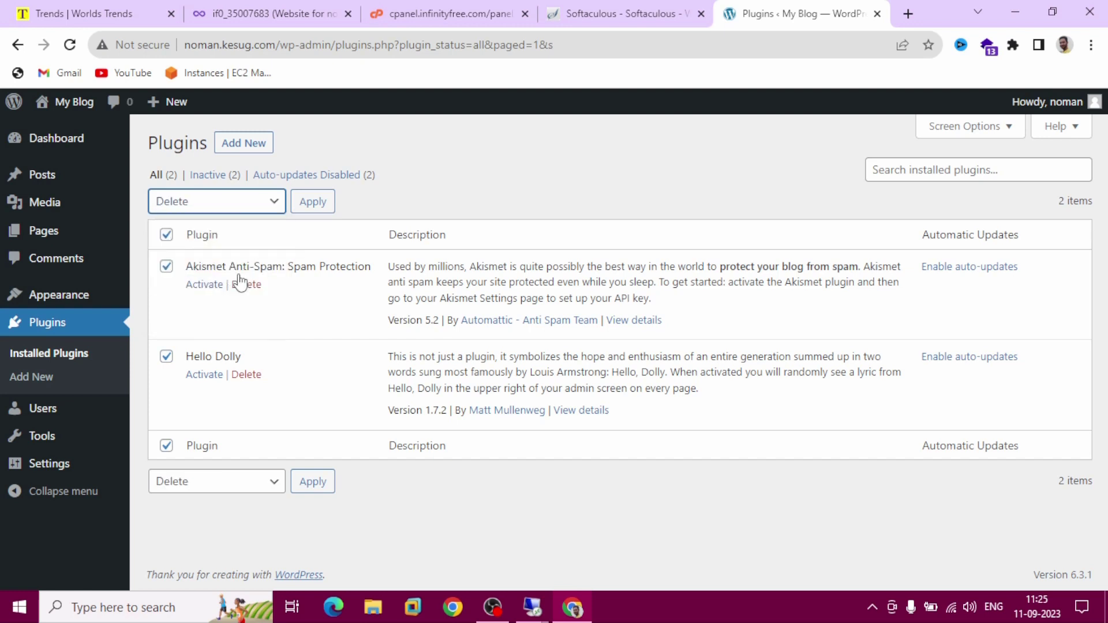
pyautogui.click(315, 209)
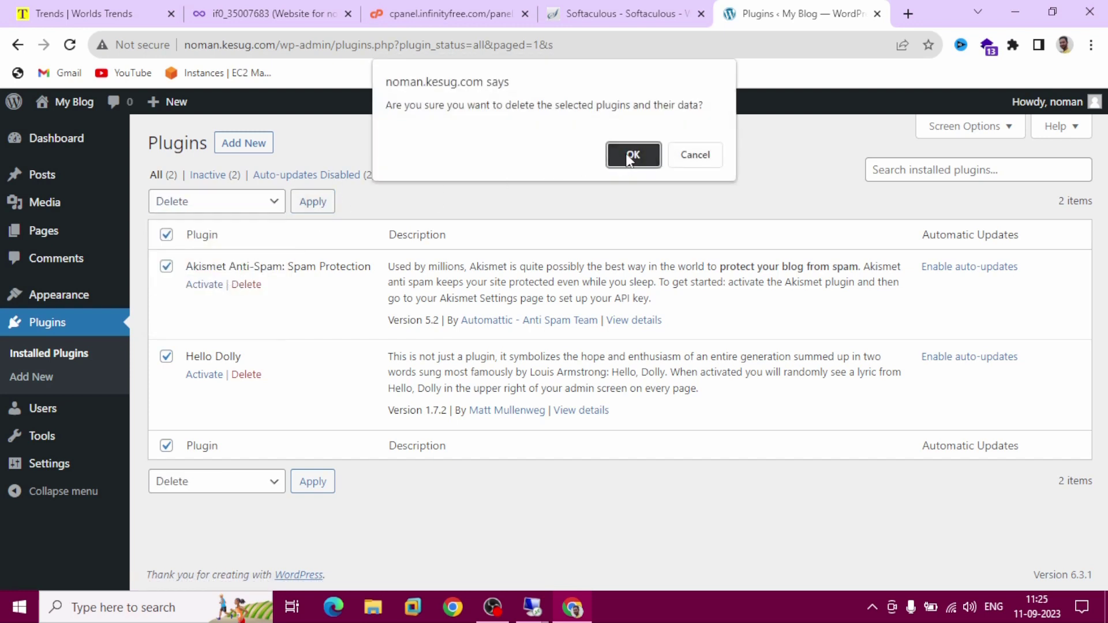
pyautogui.click(630, 156)
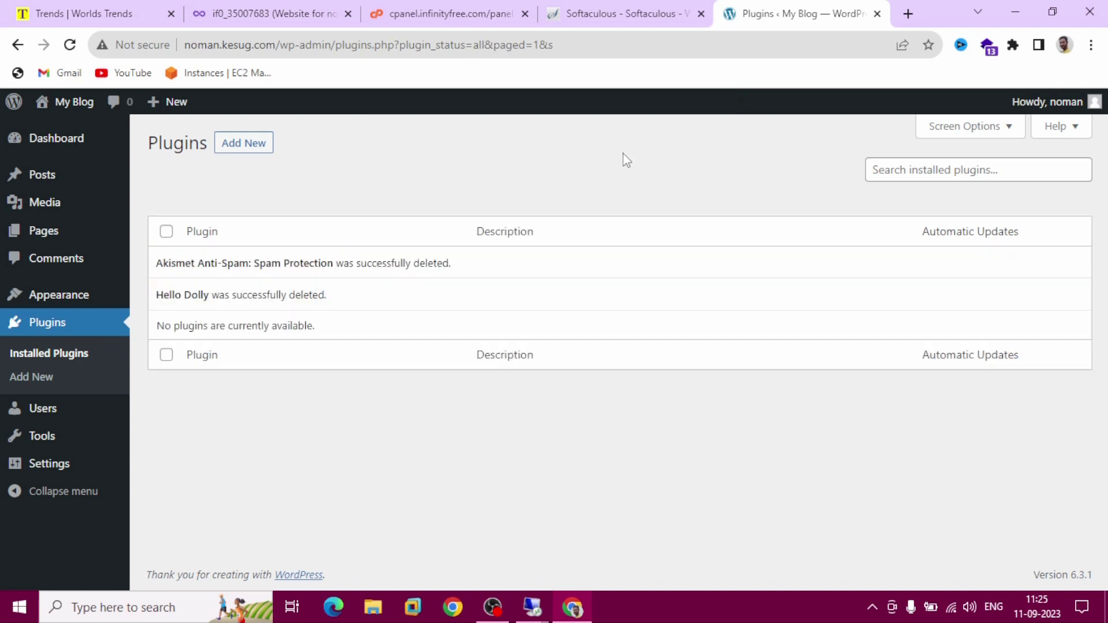
pyautogui.click(77, 295)
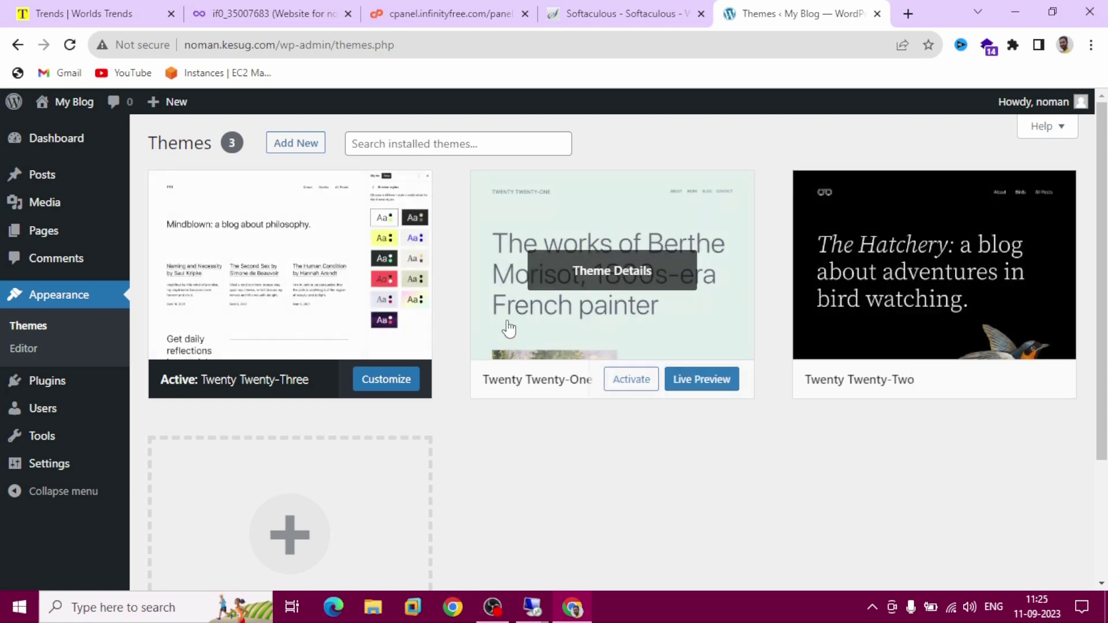
# Delete the Twenty Twenty-One and Twenty Twenty-Two themes, then return to the InfinityFree dashboard
pyautogui.click(565, 330)
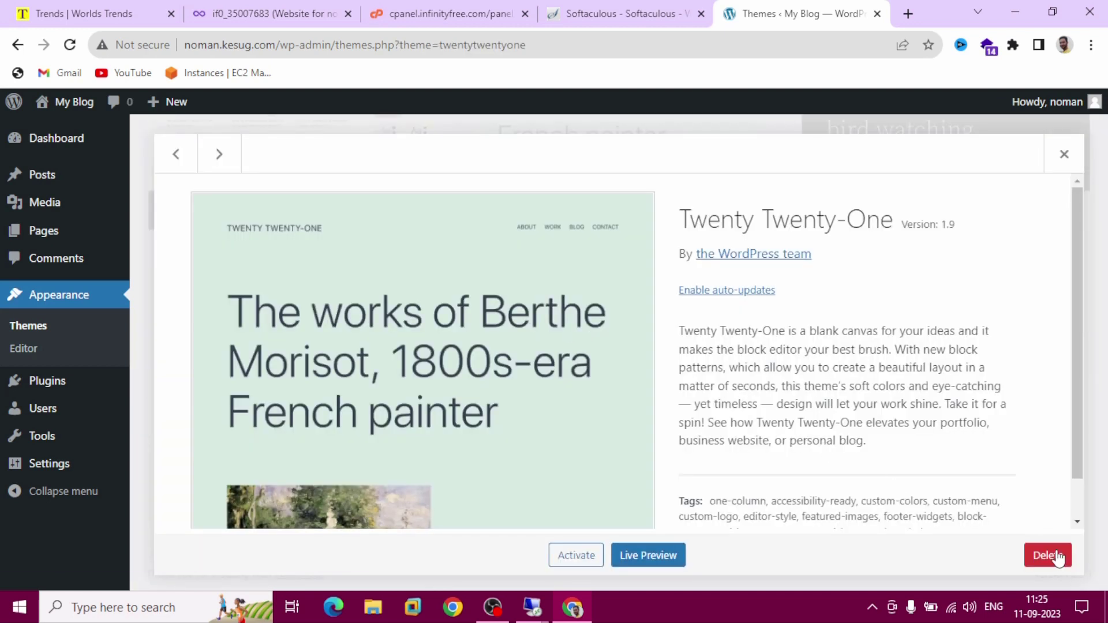
pyautogui.click(1052, 555)
pyautogui.click(635, 176)
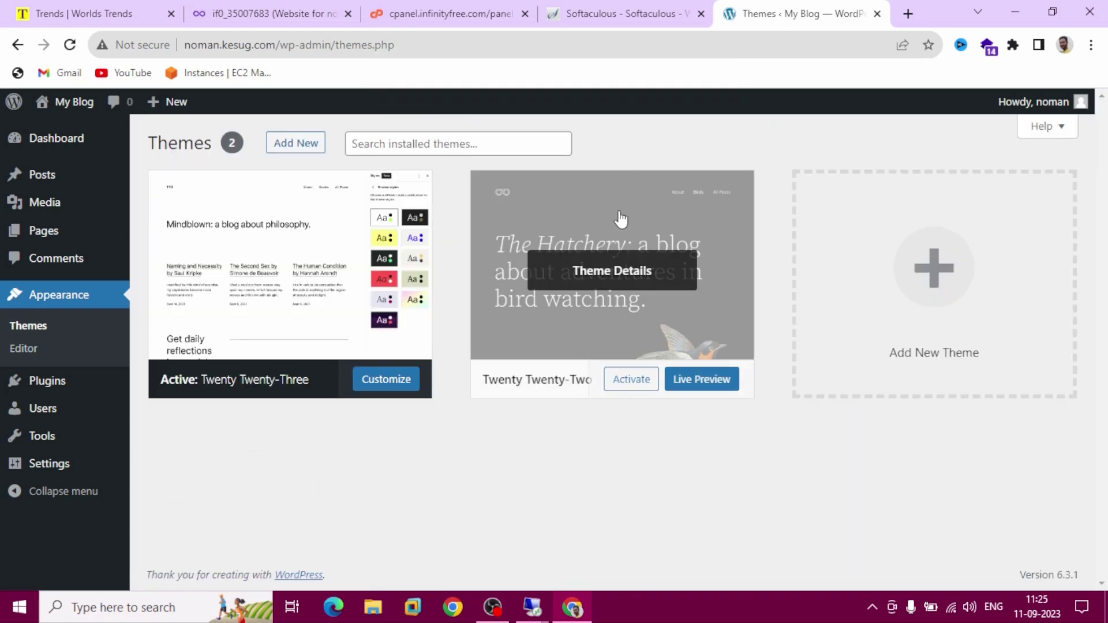
pyautogui.click(526, 327)
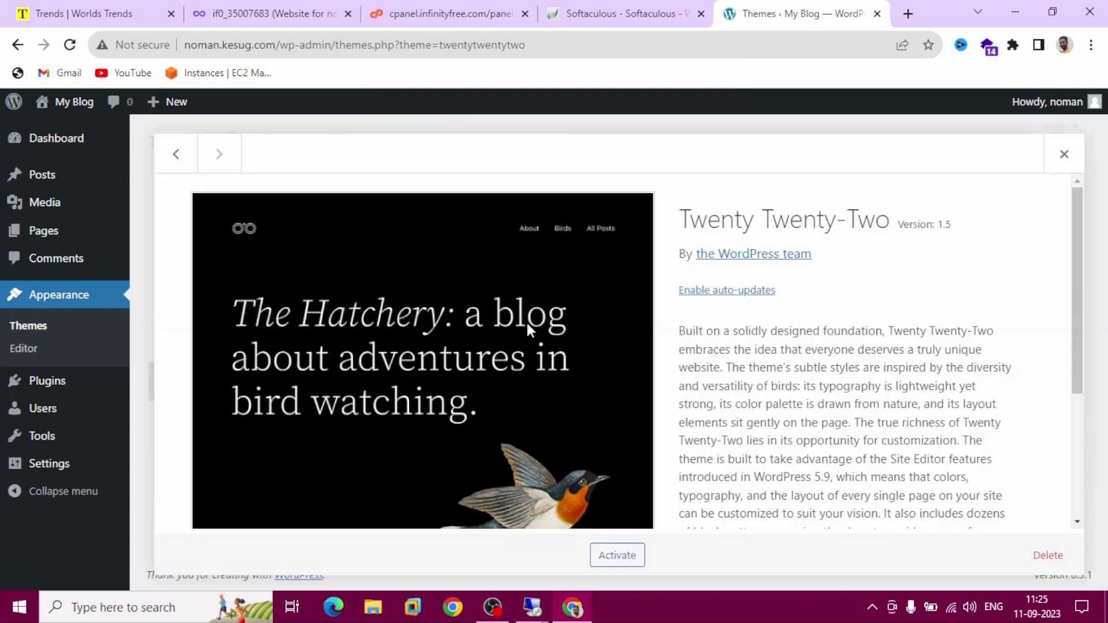
pyautogui.click(1048, 555)
pyautogui.click(637, 176)
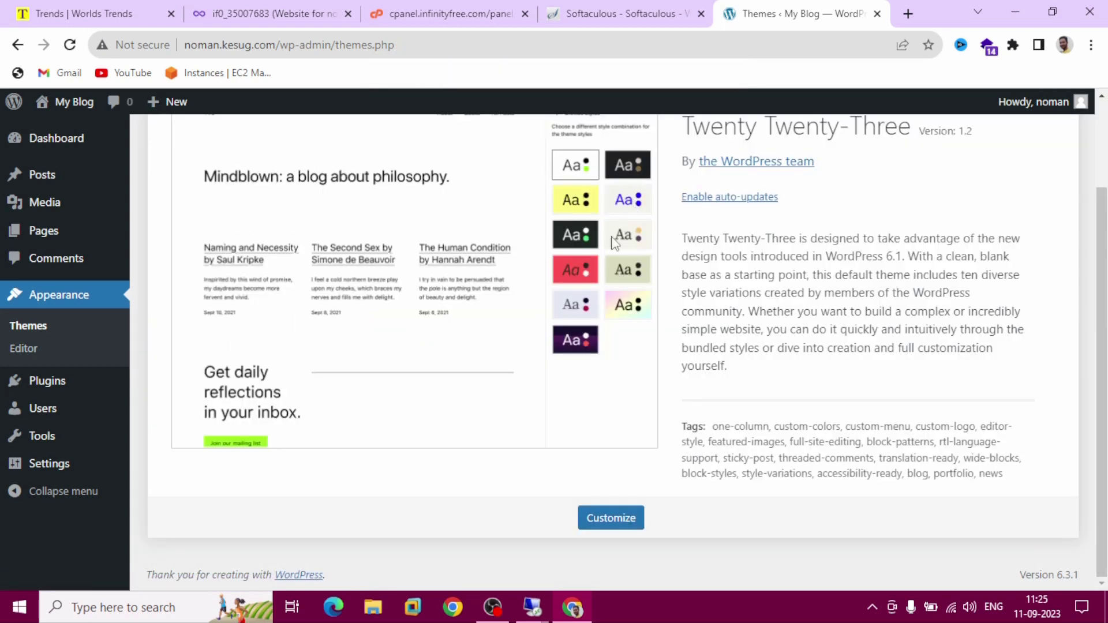
pyautogui.scroll(2, 761, 384)
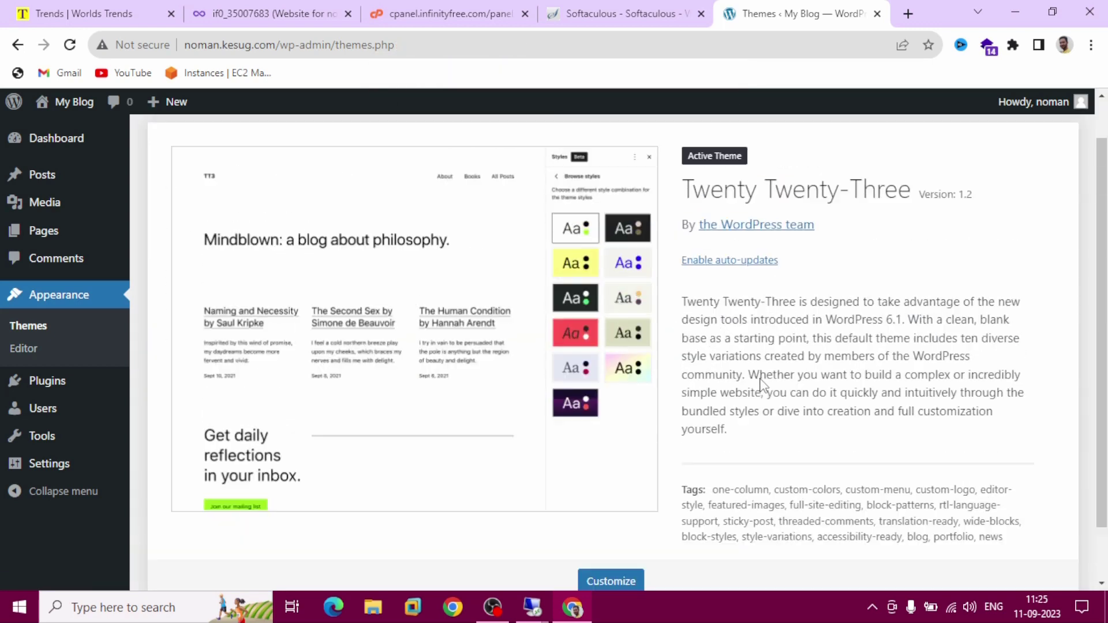
pyautogui.scroll(1, 595, 275)
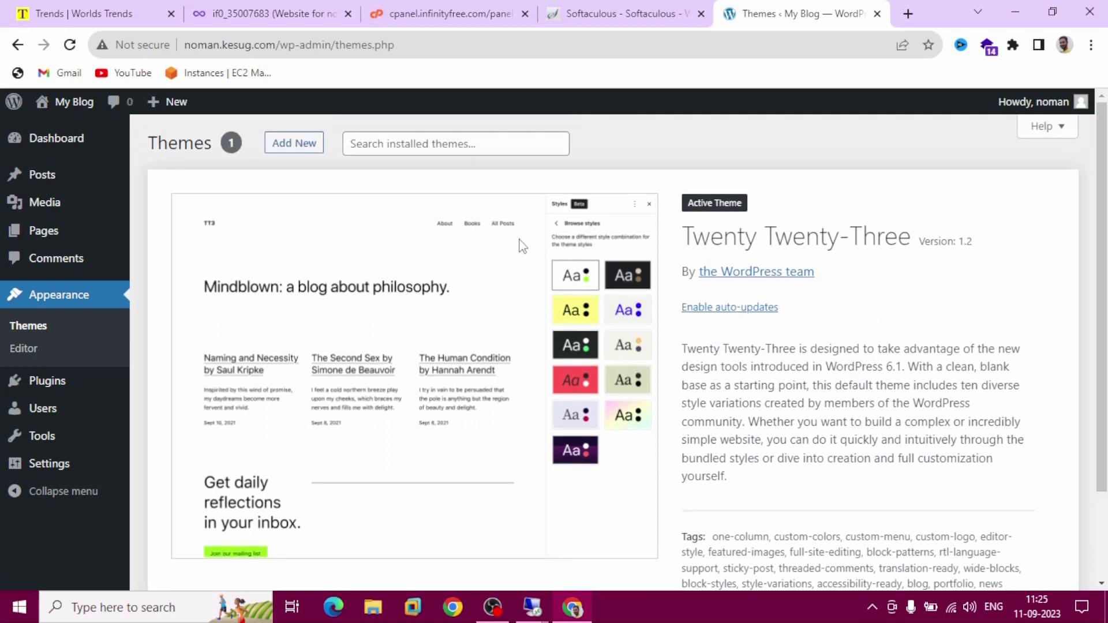
pyautogui.click(236, 7)
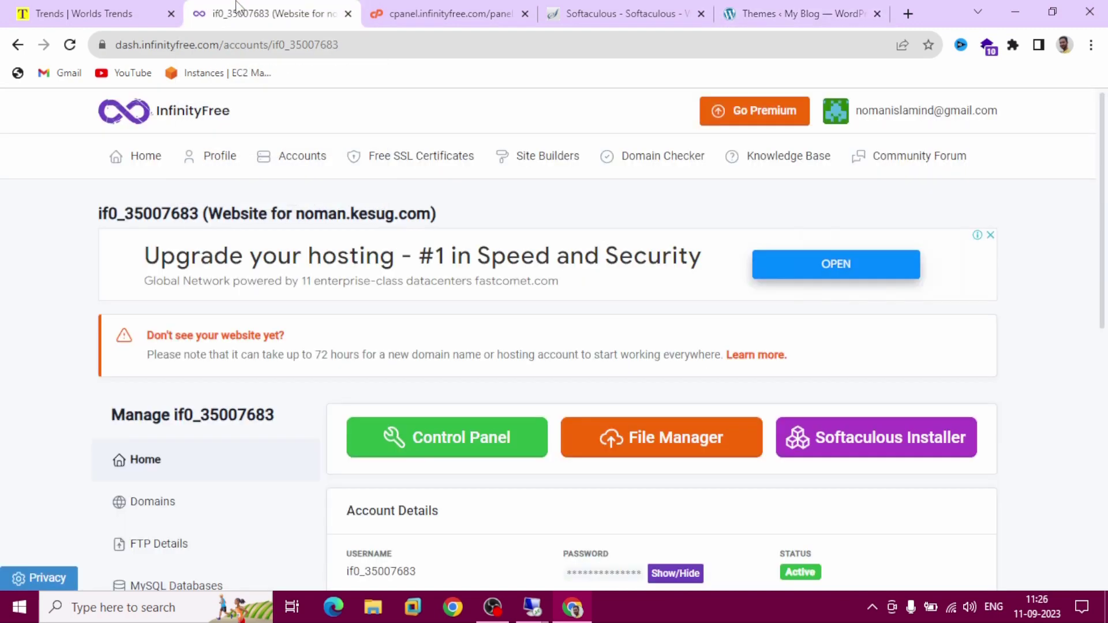
# Open the FTP Details page for the noman.kesug.com hosting account
pyautogui.scroll(-1, 300, 309)
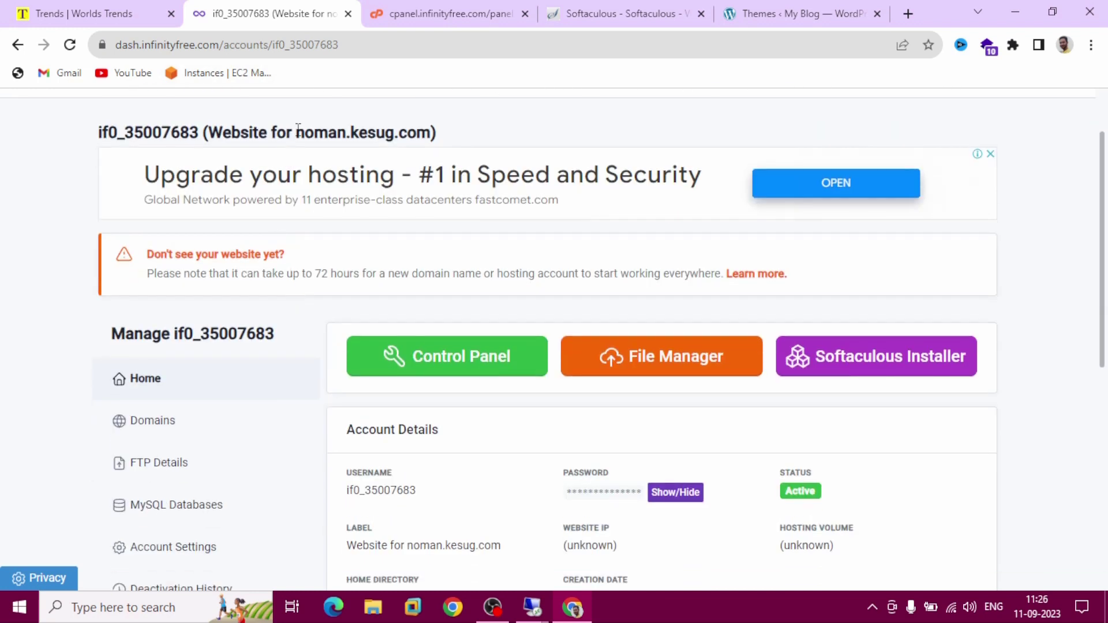
pyautogui.moveTo(298, 128); pyautogui.dragTo(433, 135)
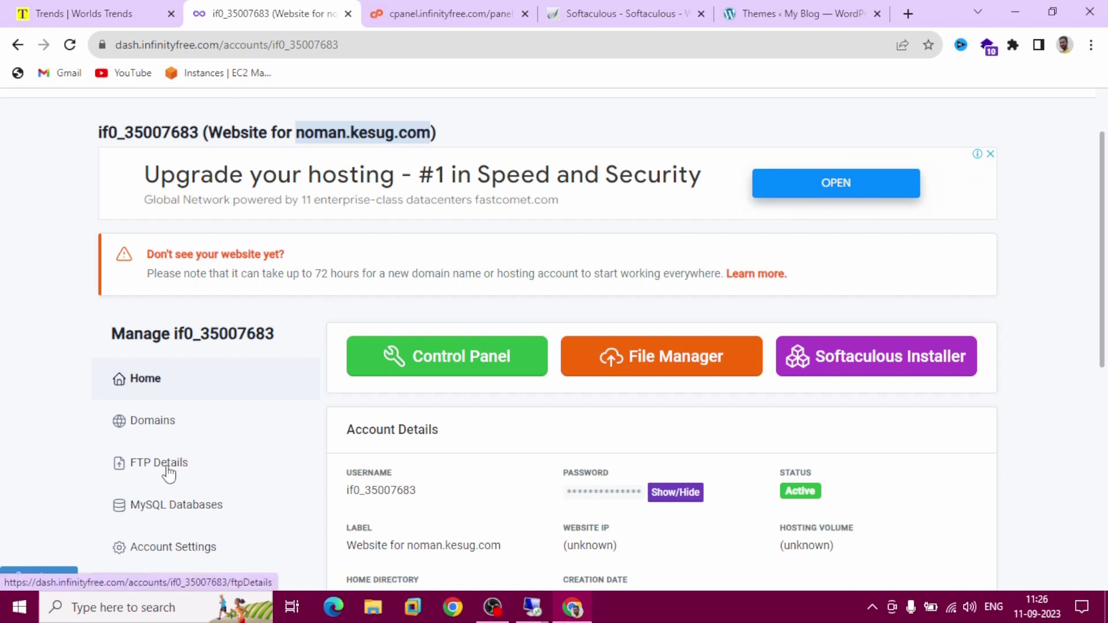
pyautogui.click(197, 475)
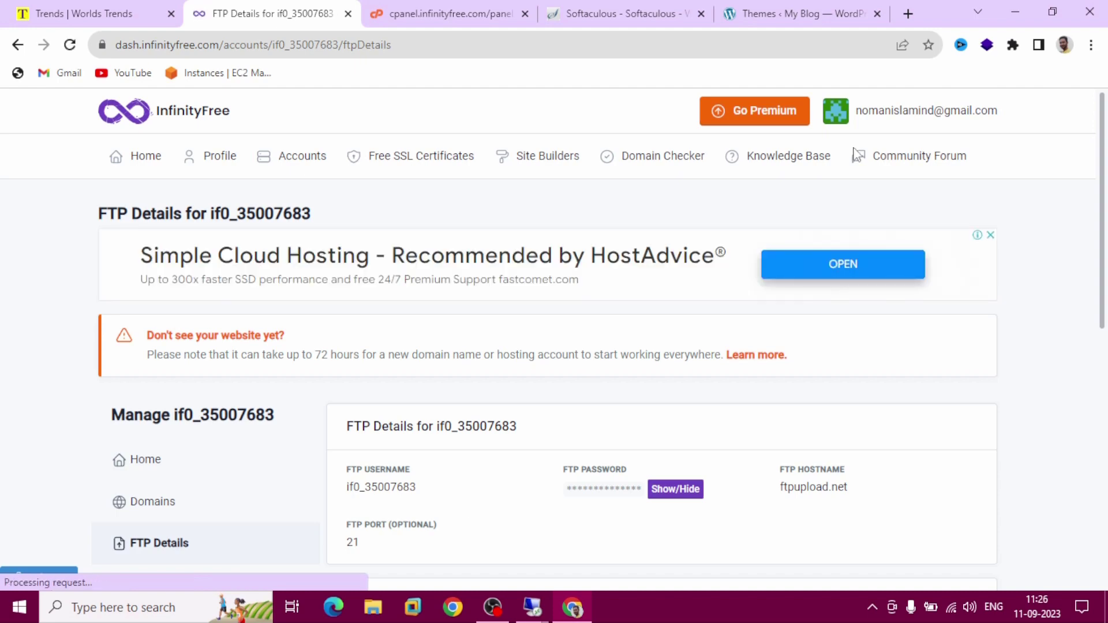
# Launch FileZilla and paste the FTP username from InfinityFree into the Username field
pyautogui.click(1018, 10)
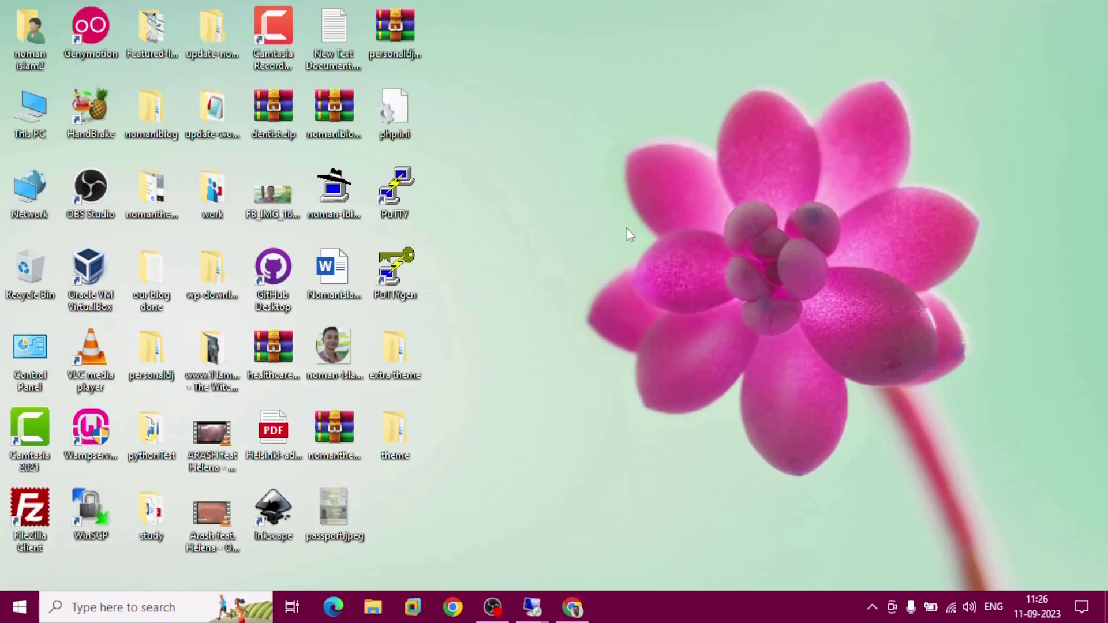
pyautogui.click(27, 511)
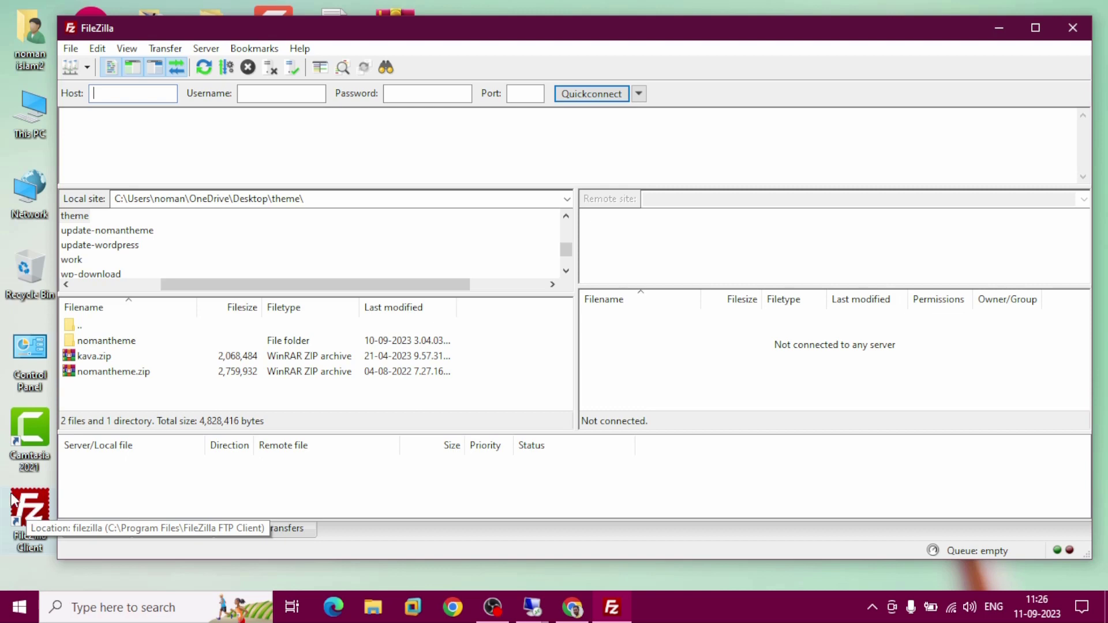
pyautogui.click(573, 610)
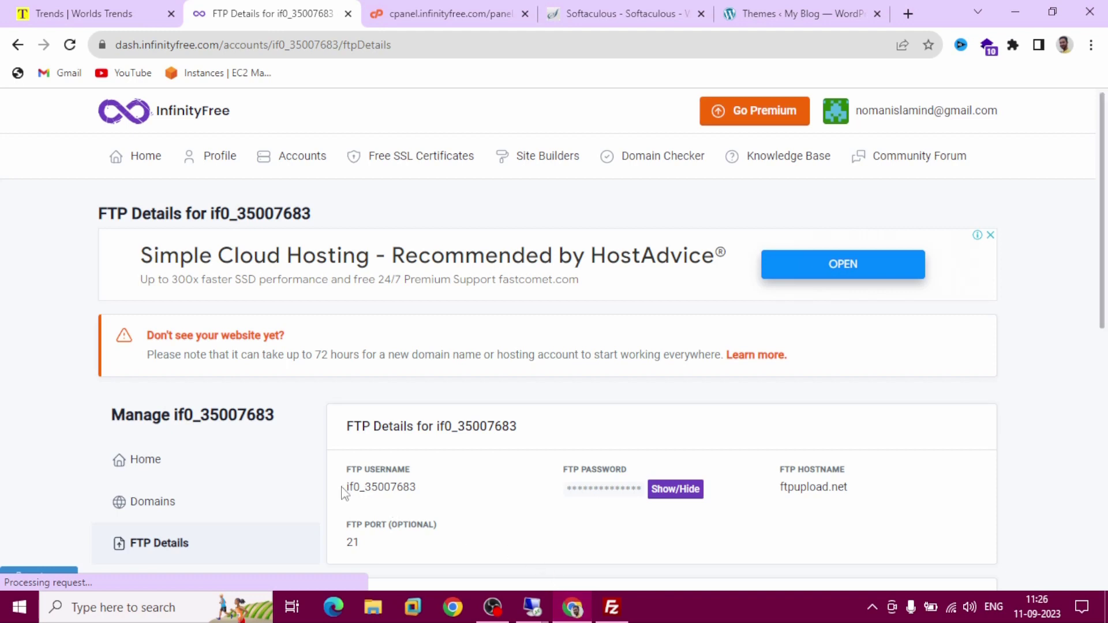
pyautogui.moveTo(349, 486); pyautogui.dragTo(406, 487)
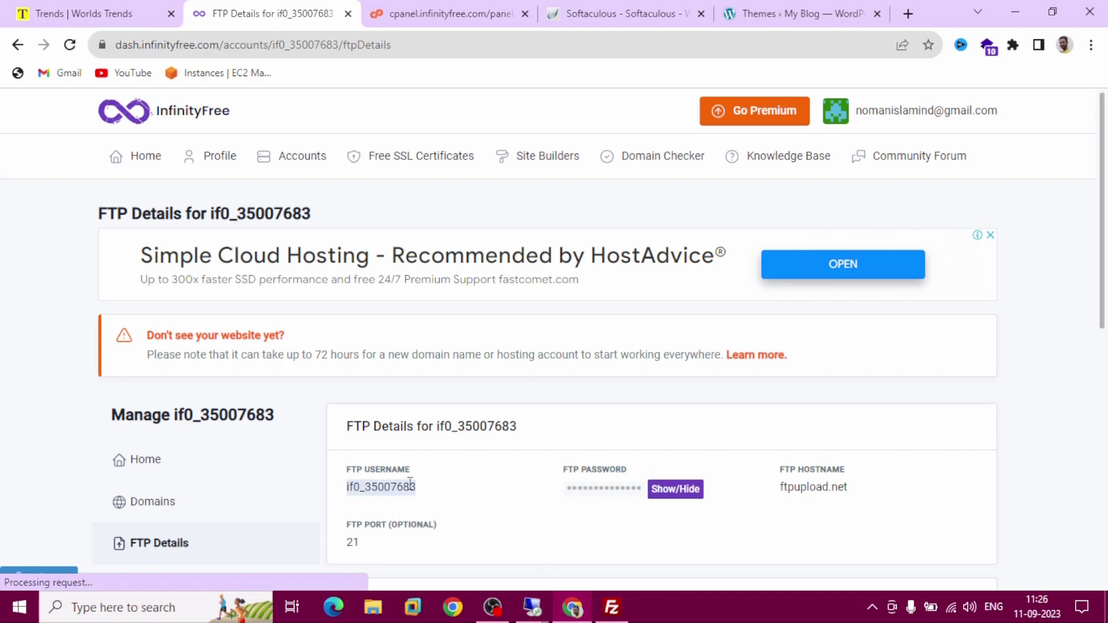
pyautogui.rightClick(395, 490)
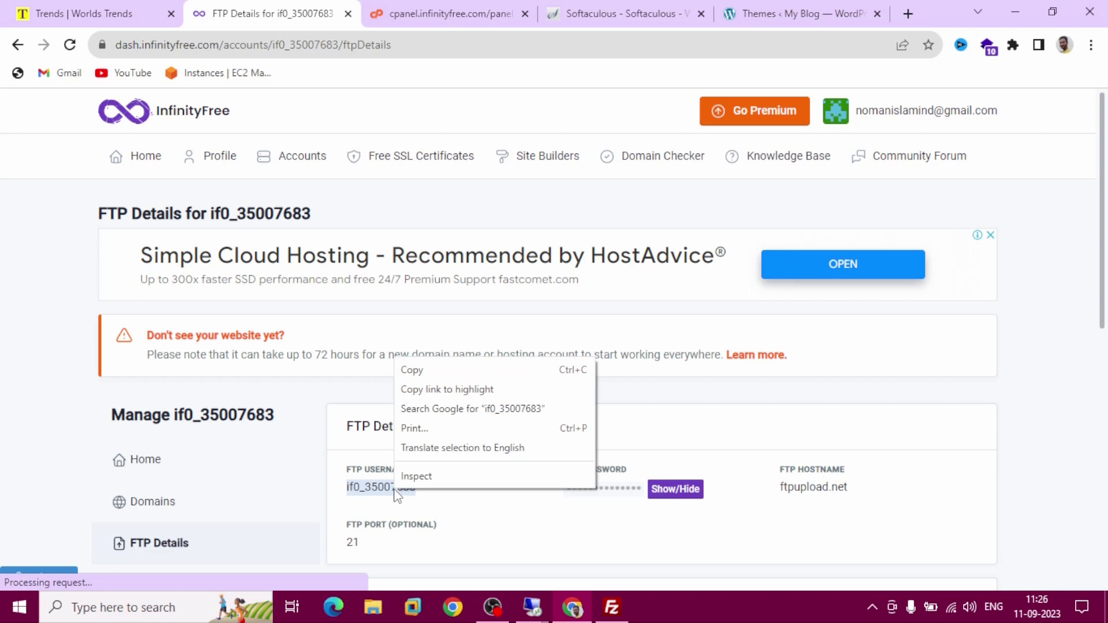
pyautogui.click(428, 368)
pyautogui.click(612, 606)
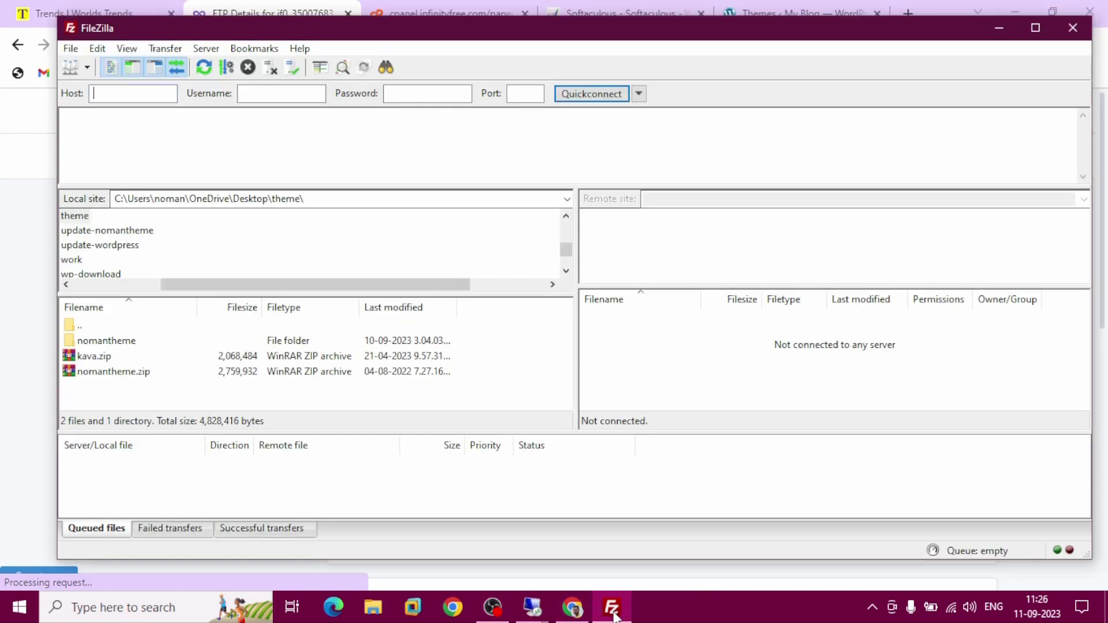
pyautogui.click(255, 93)
pyautogui.rightClick(255, 93)
pyautogui.click(306, 157)
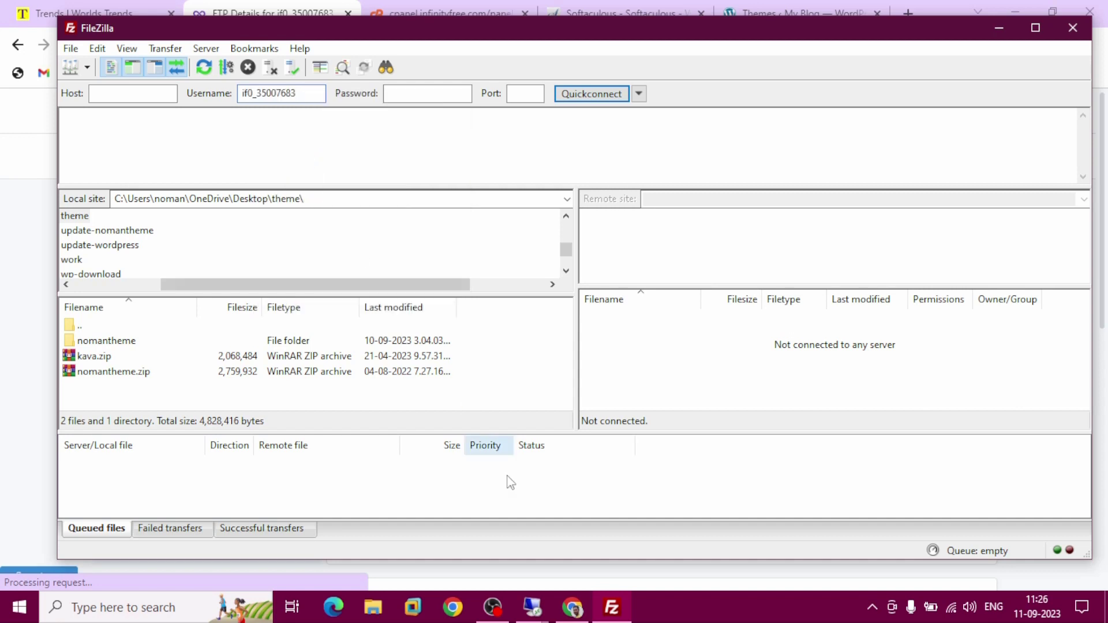
# Reveal the FTP password in InfinityFree and paste it into FileZilla's Password field
pyautogui.click(573, 607)
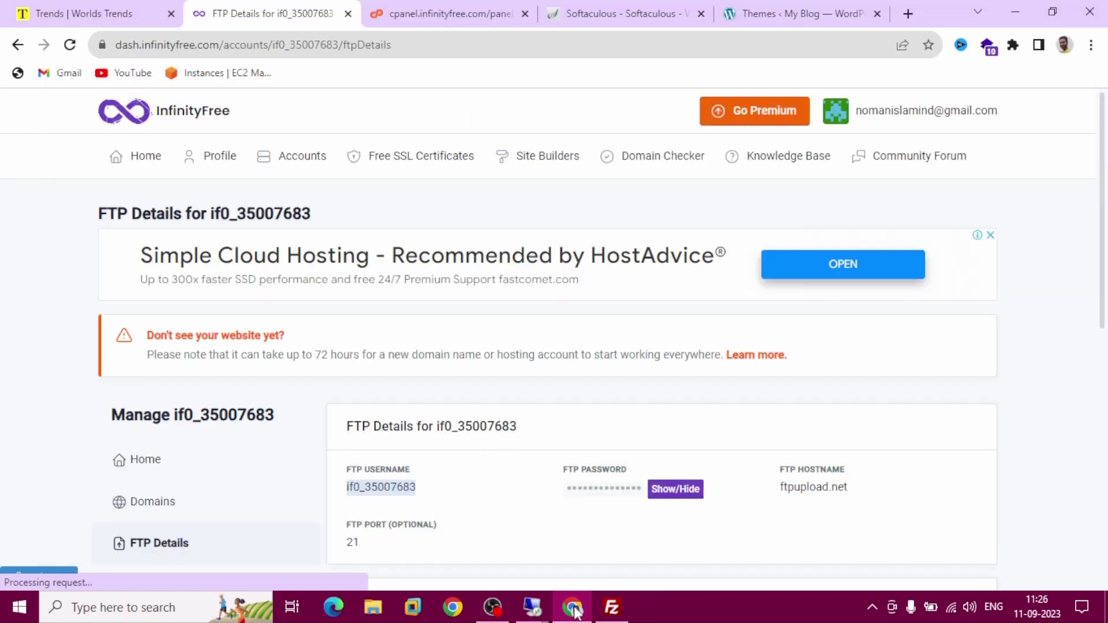
pyautogui.click(663, 497)
pyautogui.doubleClick(611, 488)
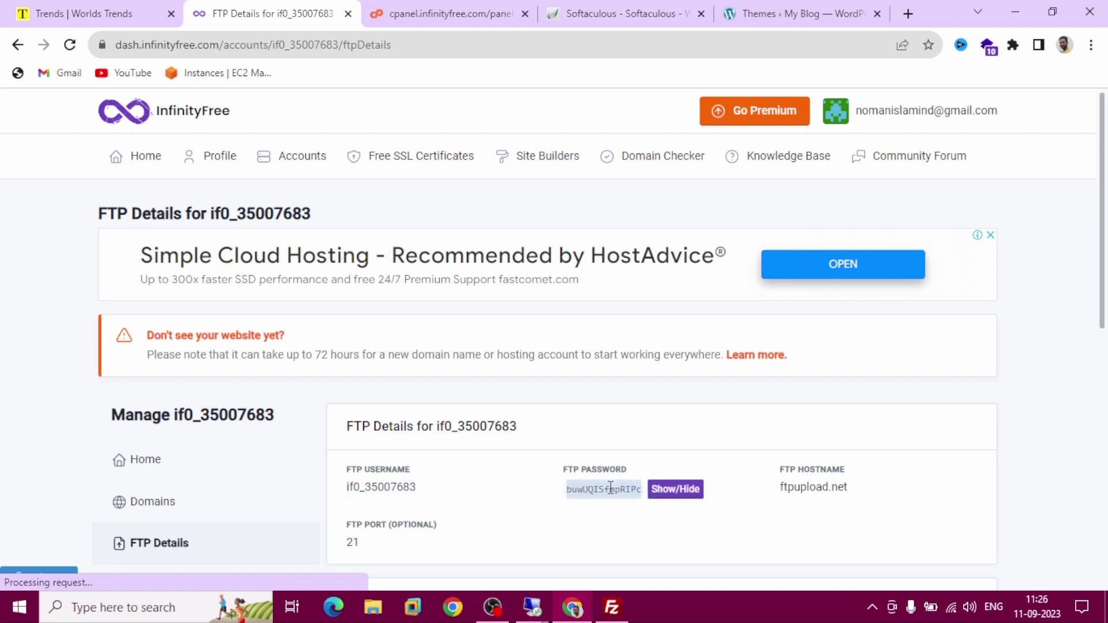
pyautogui.rightClick(610, 488)
pyautogui.click(624, 370)
pyautogui.click(622, 621)
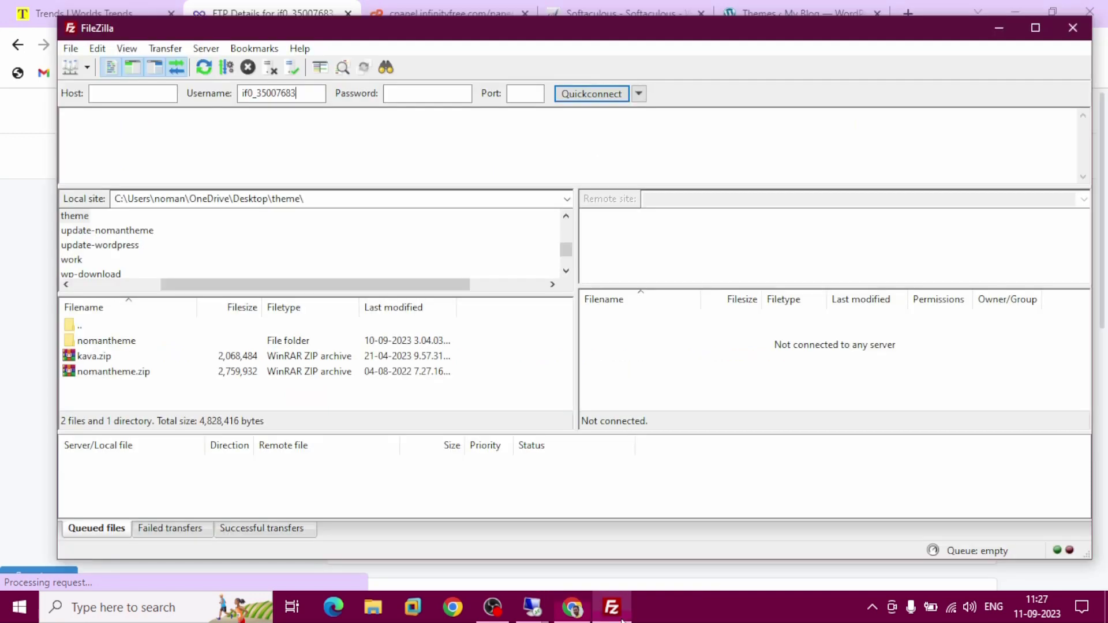
pyautogui.click(405, 96)
pyautogui.rightClick(405, 95)
pyautogui.click(448, 165)
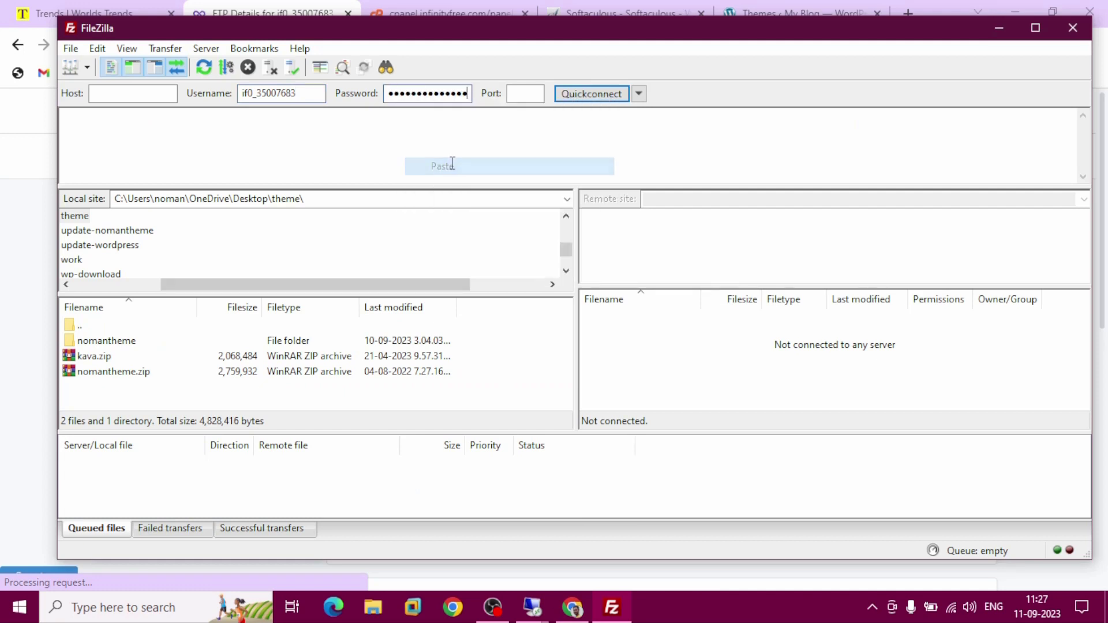
# Copy the hostname ftpupload.net into FileZilla's Host field
pyautogui.click(572, 607)
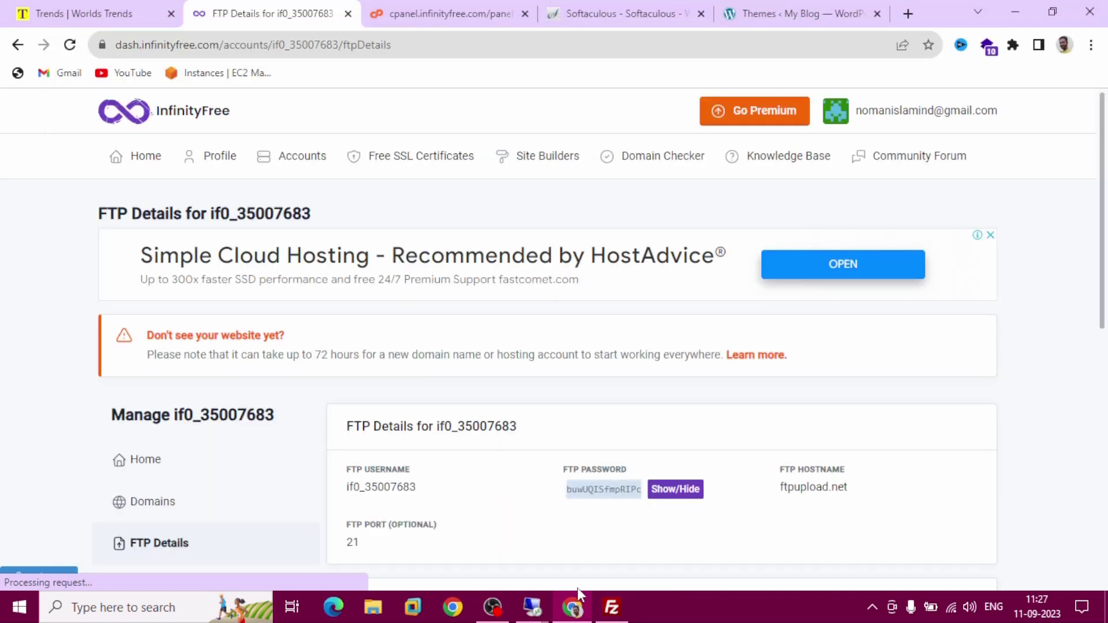
pyautogui.moveTo(778, 488); pyautogui.dragTo(845, 493)
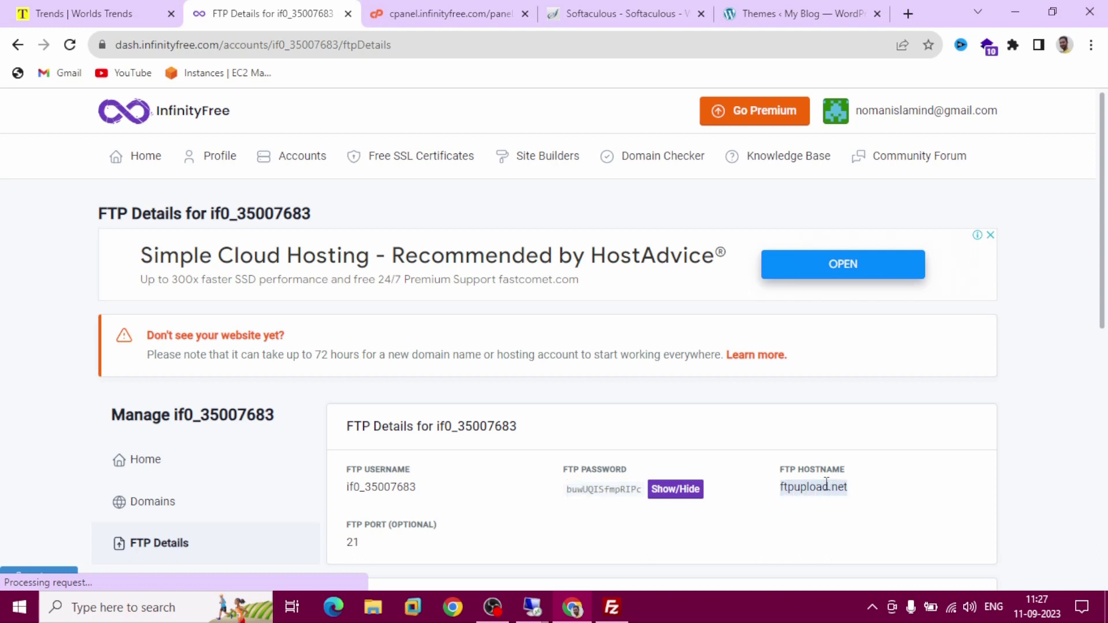
pyautogui.rightClick(828, 488)
pyautogui.click(860, 365)
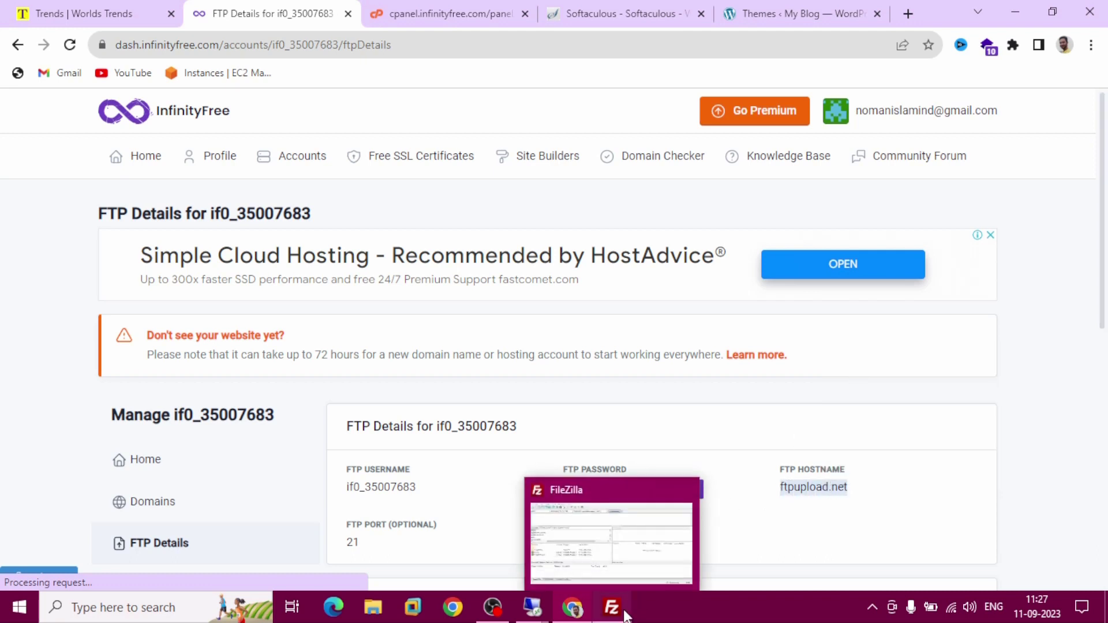
pyautogui.click(612, 607)
pyautogui.click(118, 93)
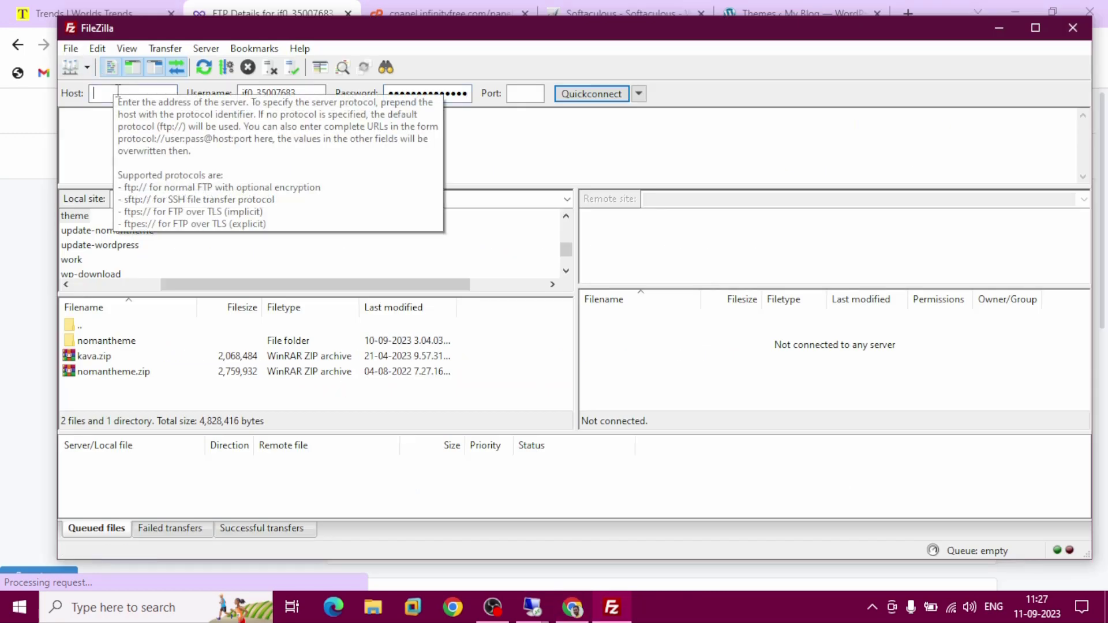
pyautogui.rightClick(117, 93)
pyautogui.click(166, 158)
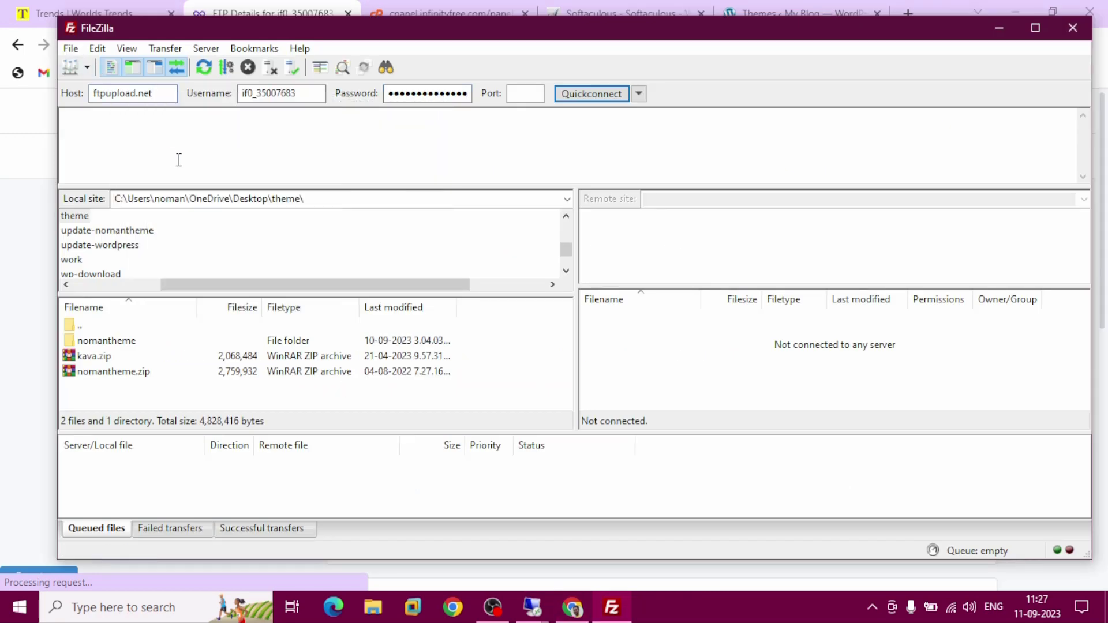
# Enter port 21 and connect to the server with Quickconnect
pyautogui.click(587, 609)
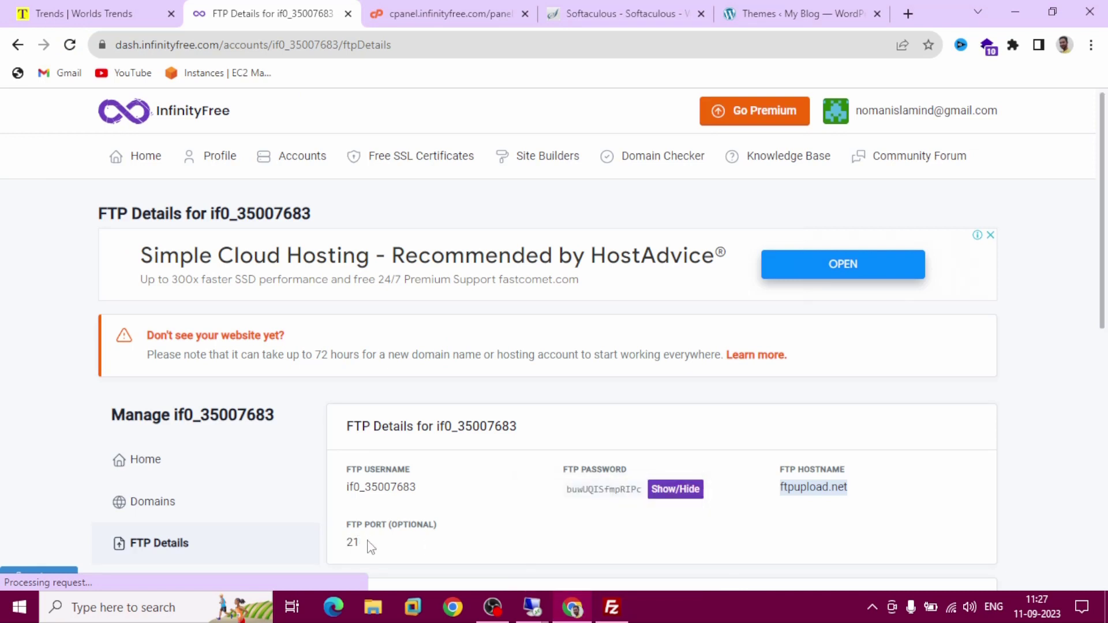
pyautogui.click(612, 607)
pyautogui.click(523, 93)
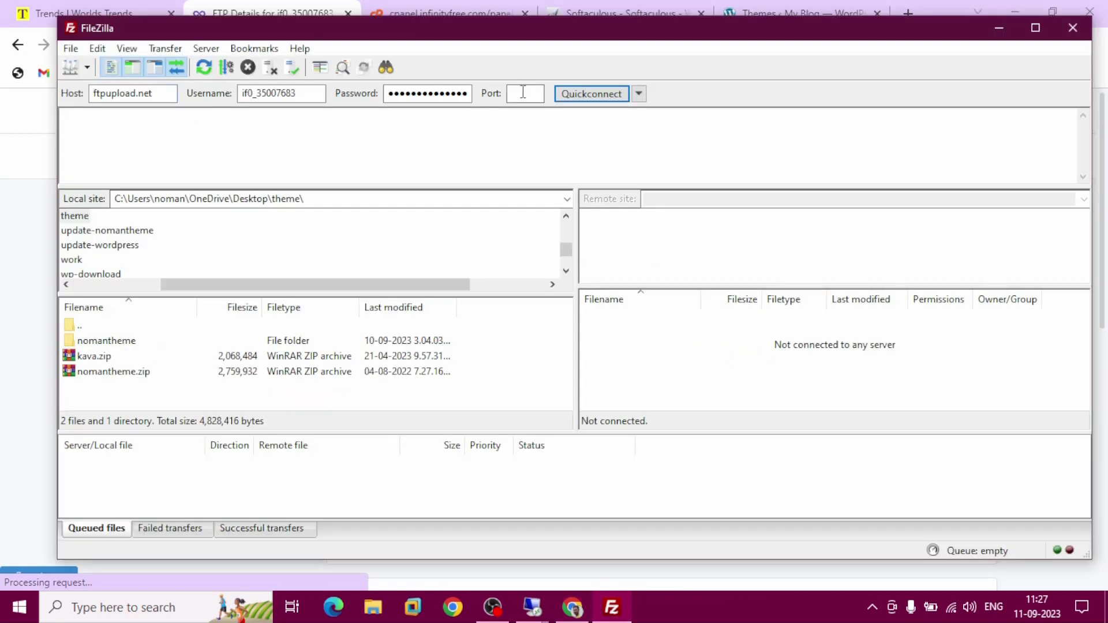
pyautogui.write('21')
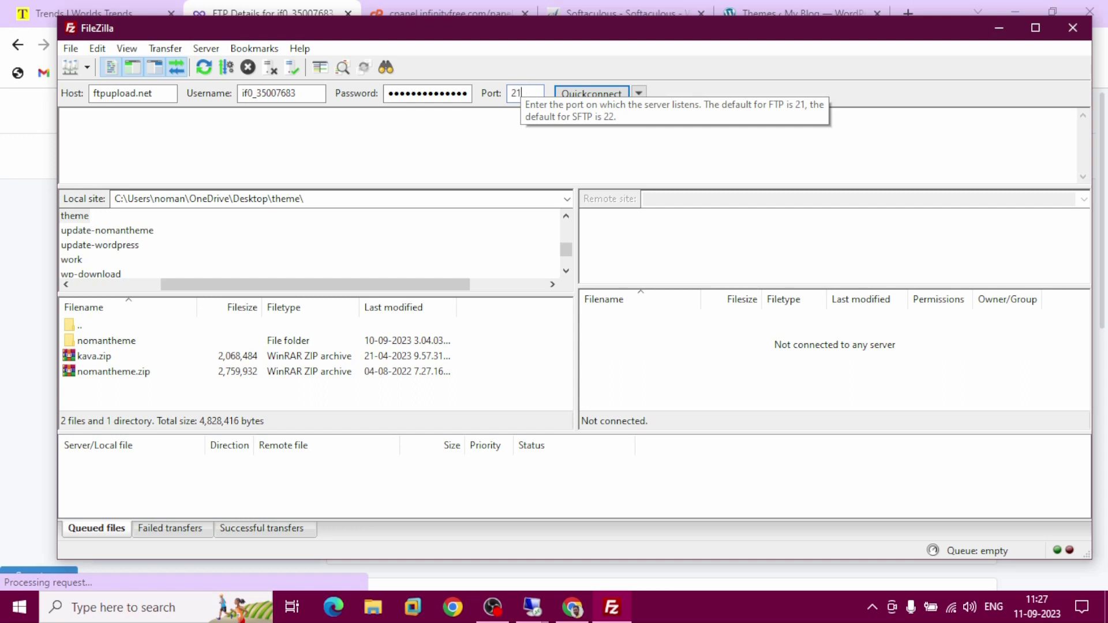
pyautogui.click(596, 99)
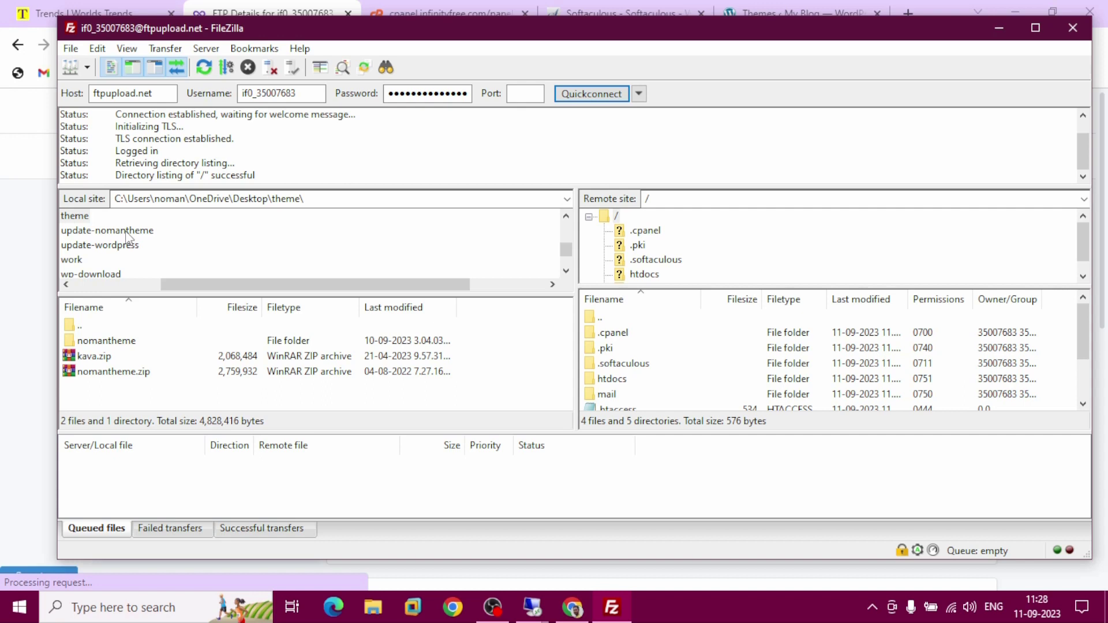
# Select the parent-folder entry in the local theme folder listing
pyautogui.click(77, 327)
# Navigate the local pane up to Desktop and into the extra theme folder, selecting Extra
pyautogui.doubleClick(77, 327)
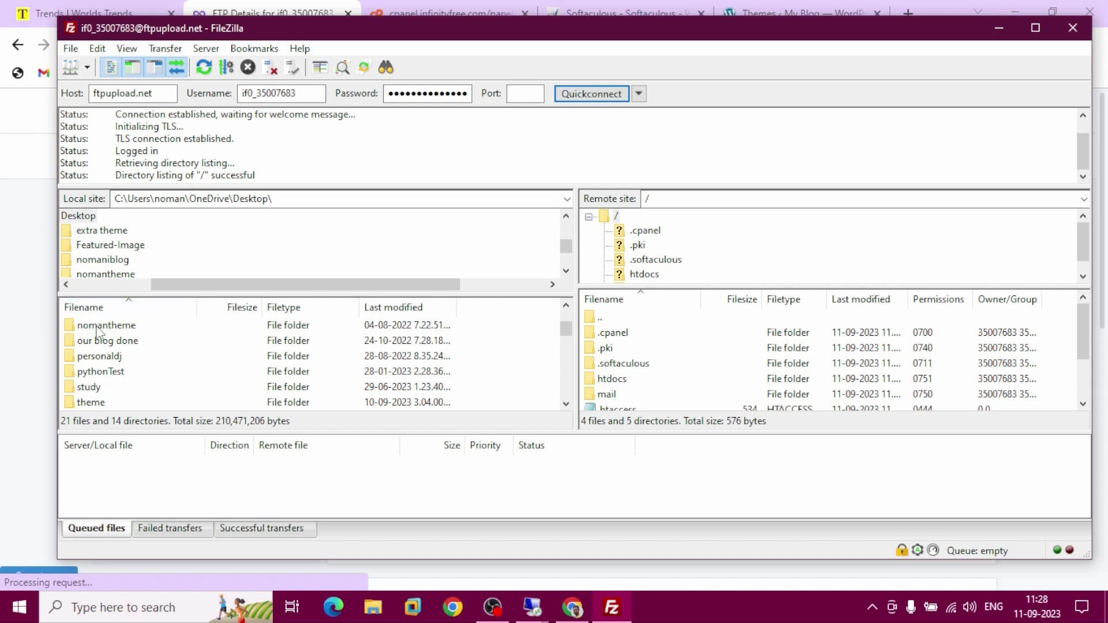
pyautogui.scroll(-1, 97, 328)
pyautogui.scroll(-2, 97, 332)
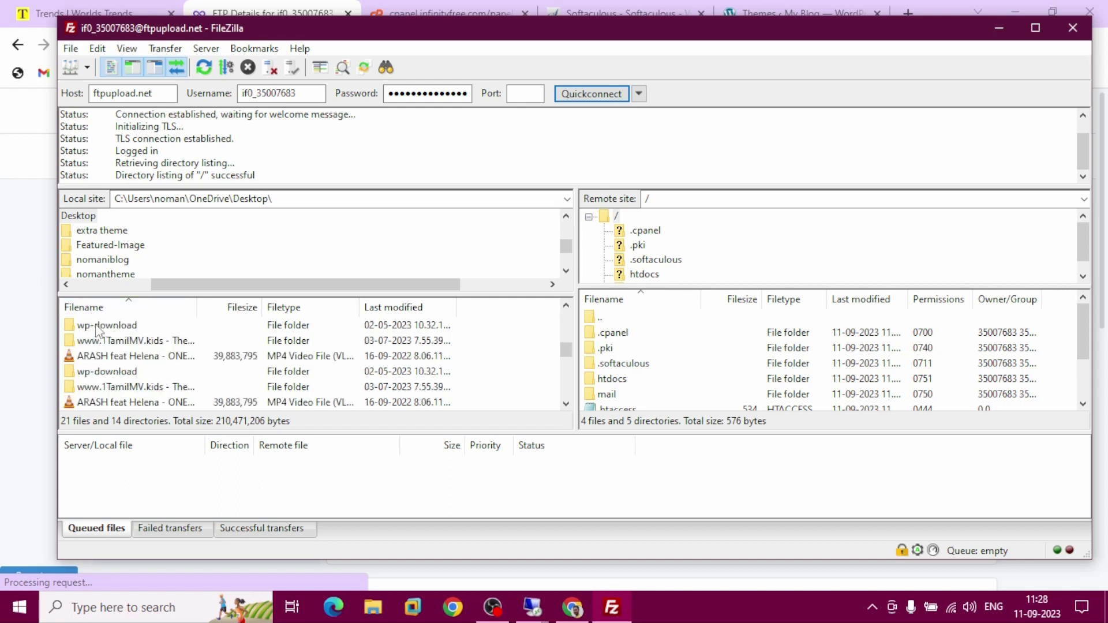
pyautogui.scroll(3, 97, 330)
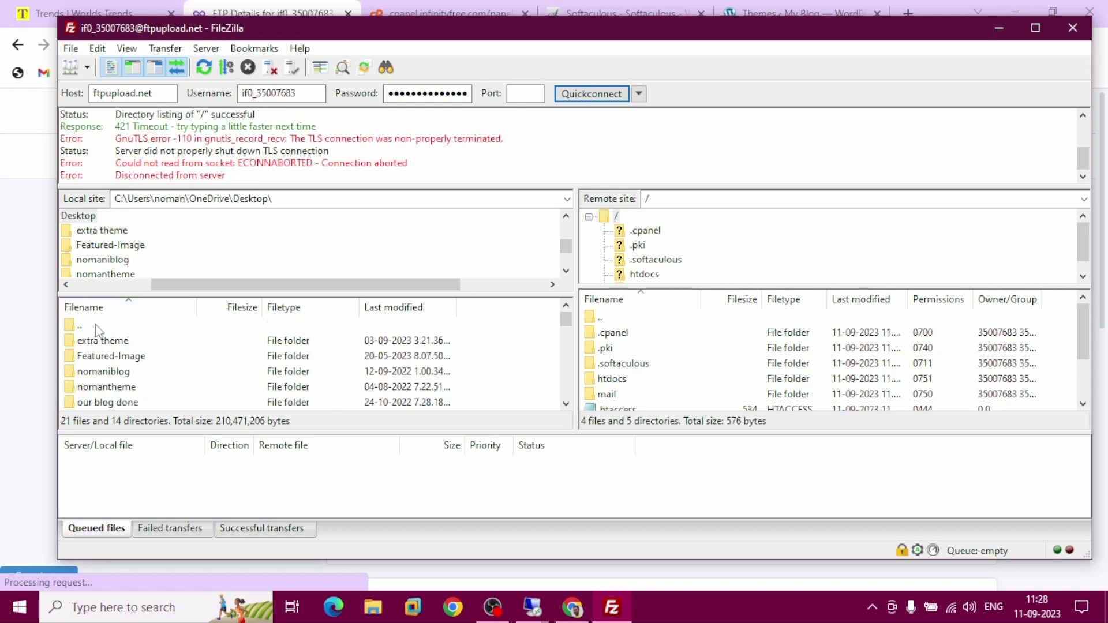
pyautogui.doubleClick(86, 326)
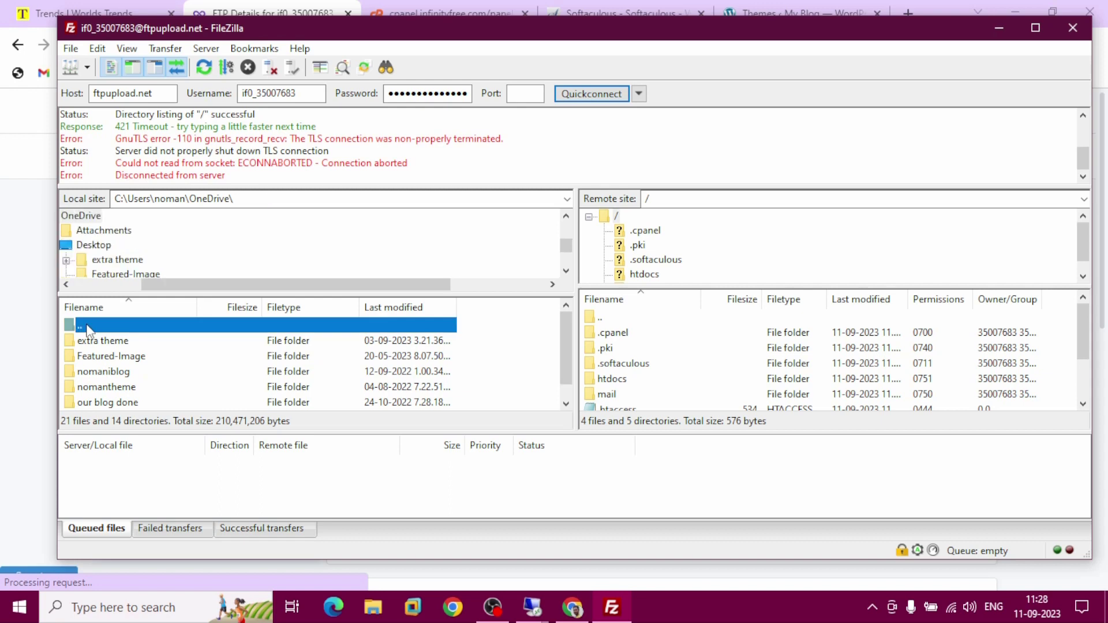
pyautogui.click(95, 246)
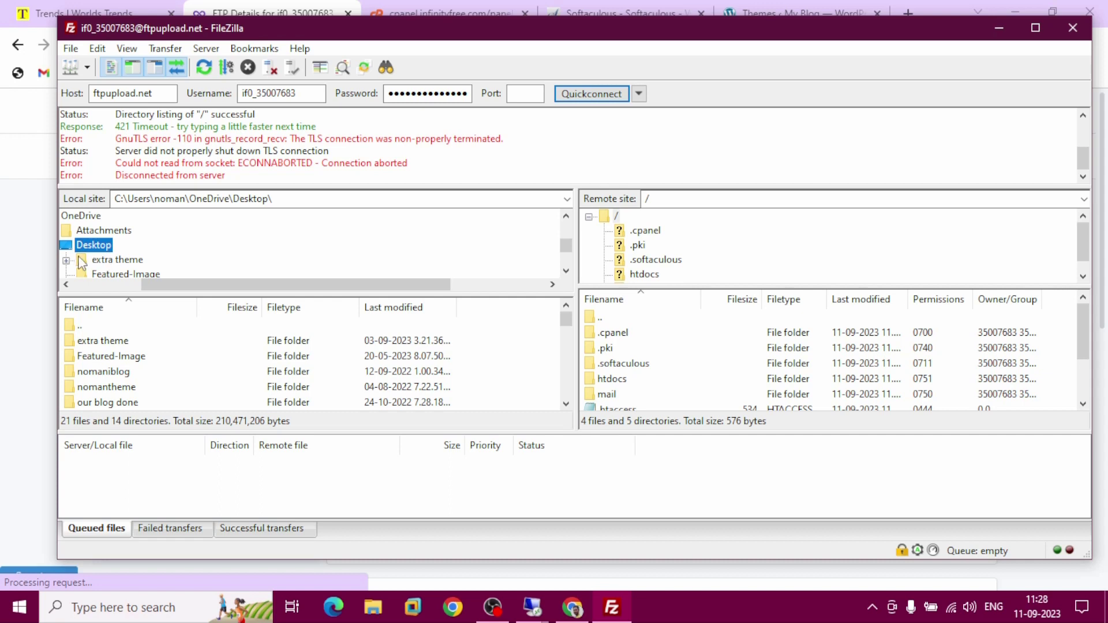
pyautogui.click(98, 261)
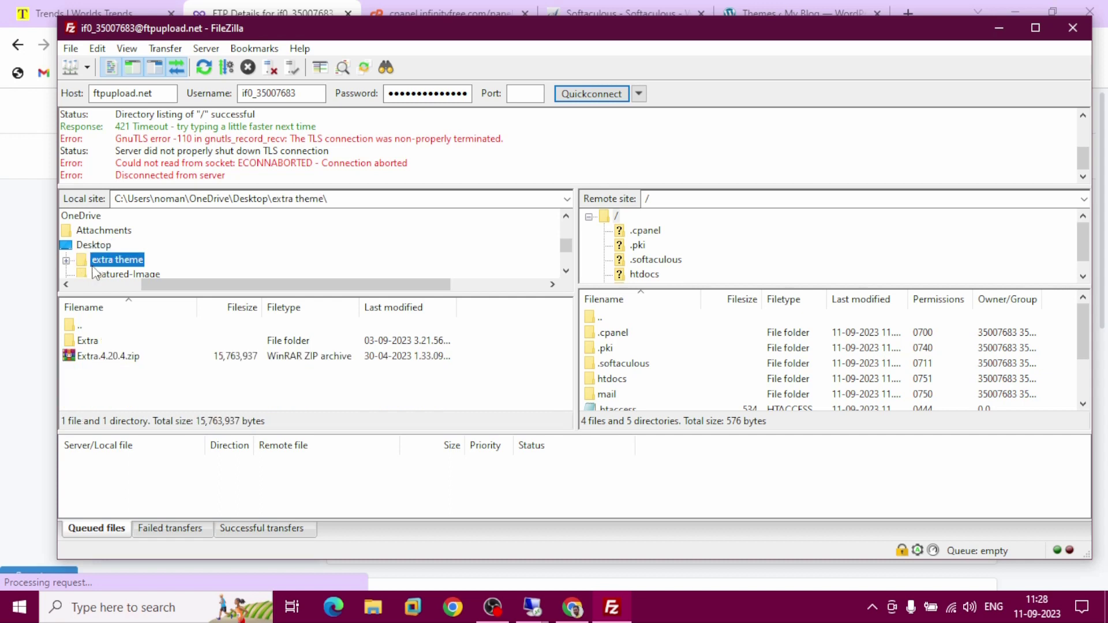
pyautogui.click(103, 344)
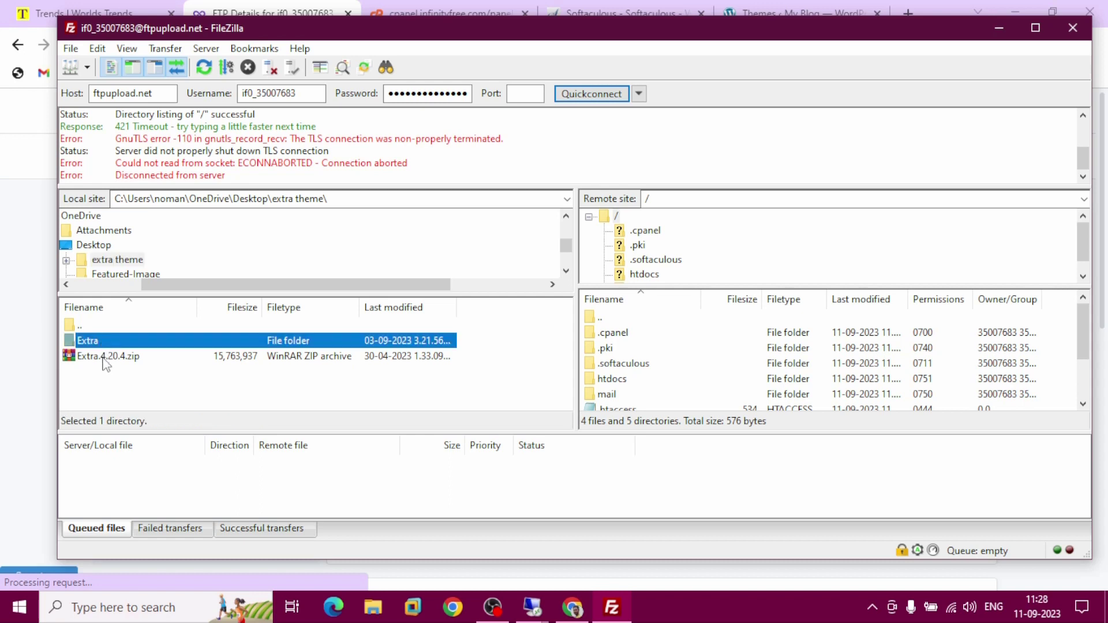
pyautogui.click(105, 358)
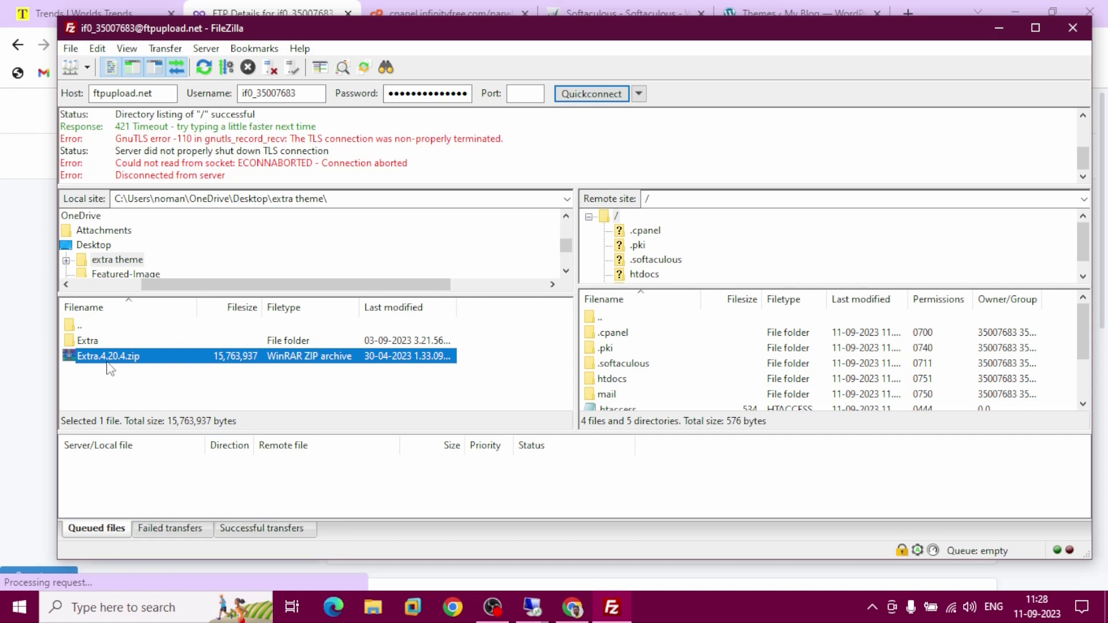
pyautogui.click(104, 345)
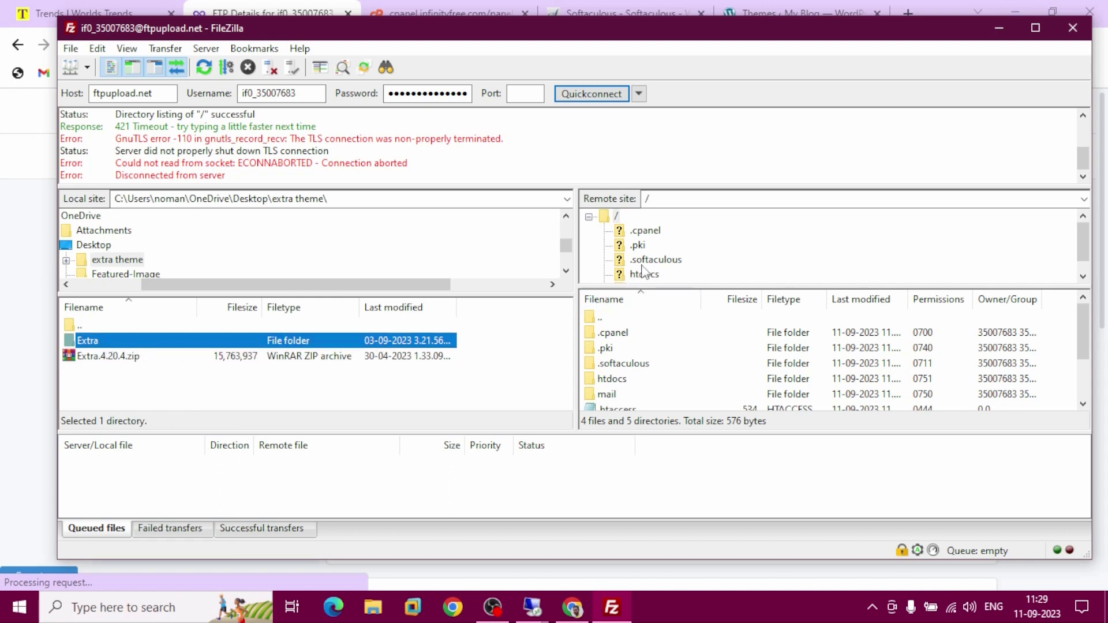
# Expand the server's htdocs > wp-content > themes folder, then reselect the local Extra folder
pyautogui.click(638, 275)
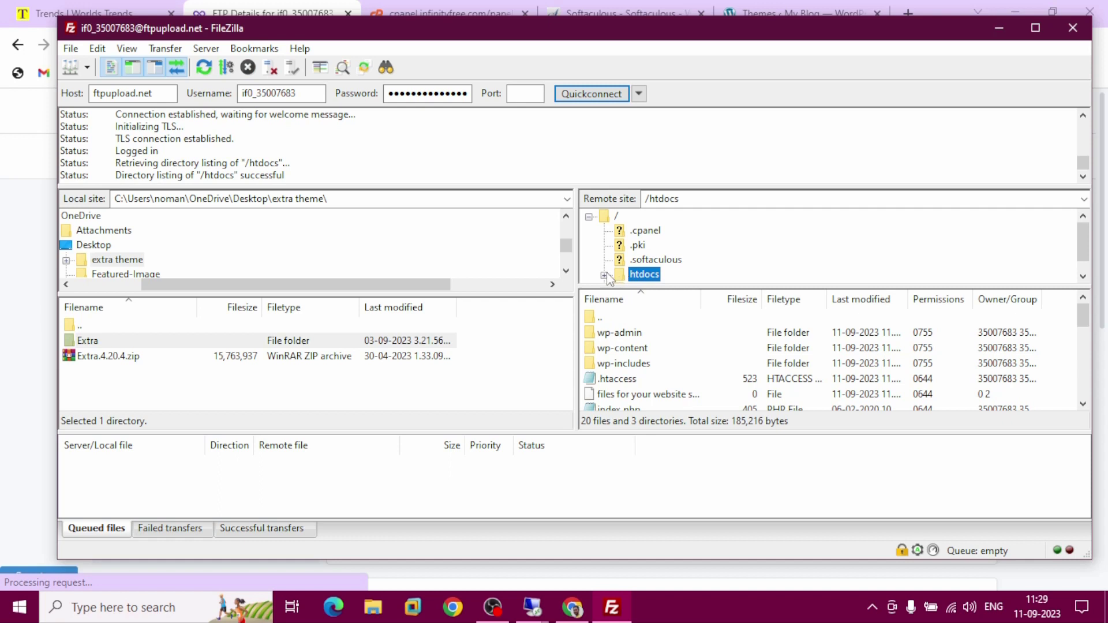
pyautogui.click(604, 276)
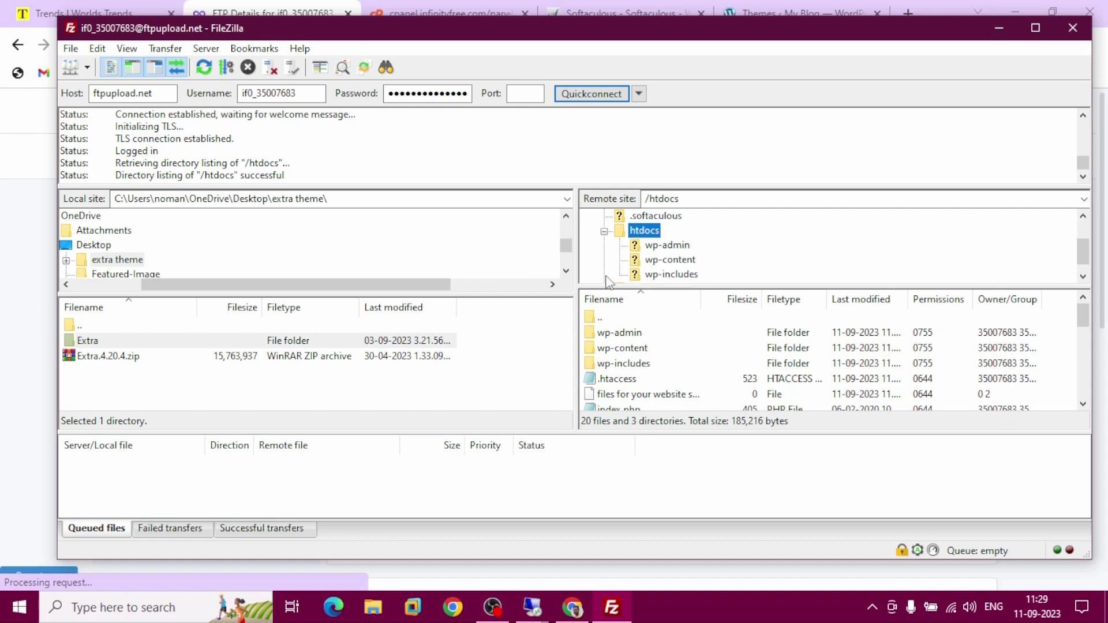
pyautogui.click(650, 261)
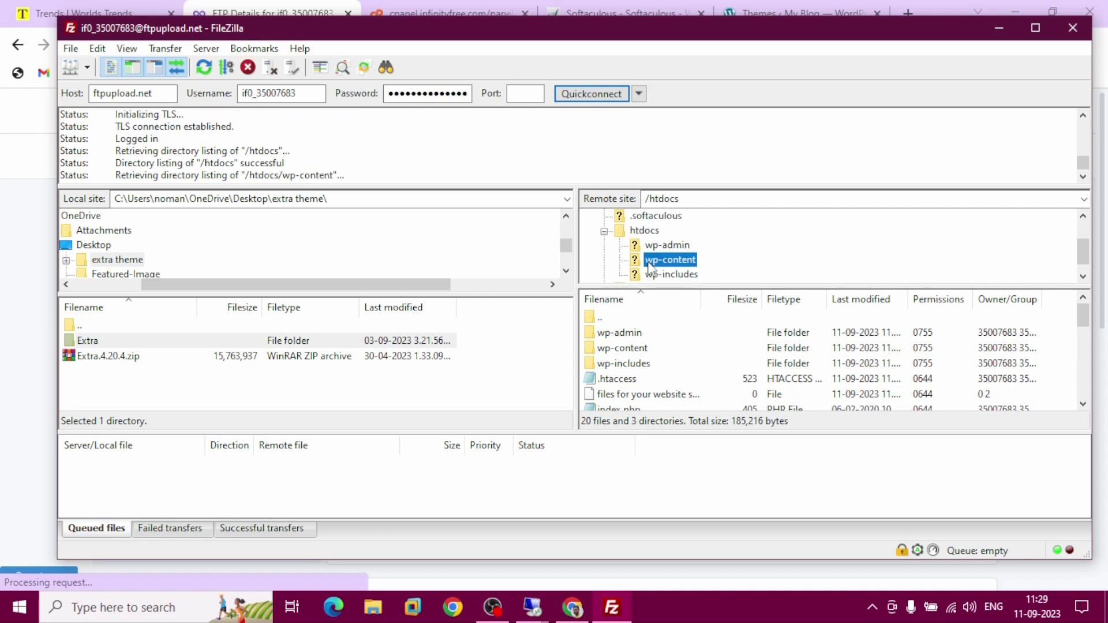
pyautogui.click(620, 262)
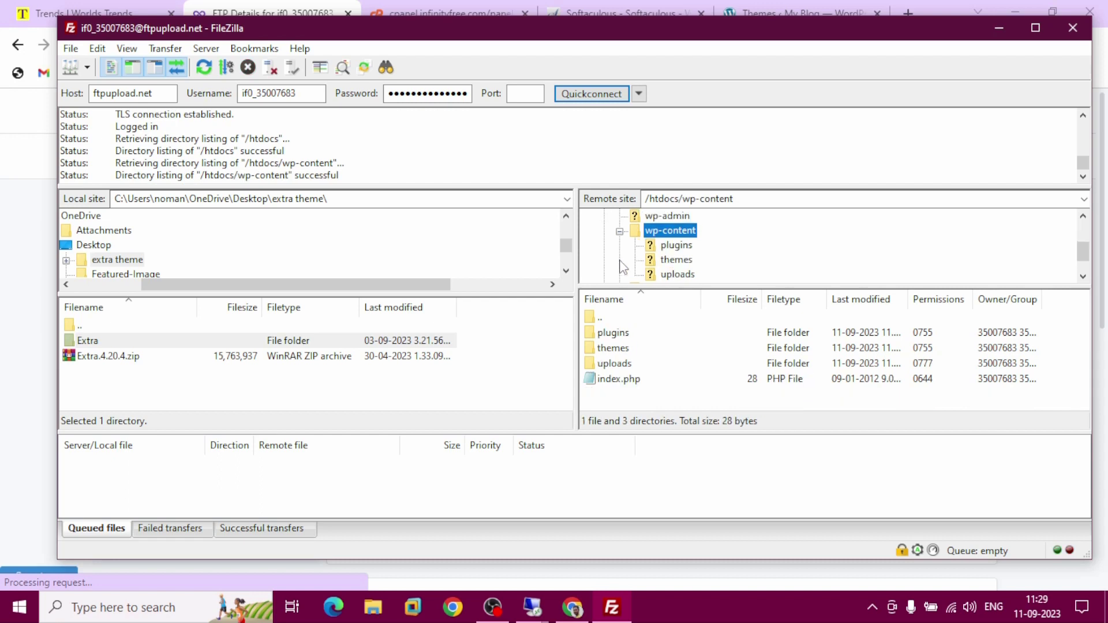
pyautogui.click(673, 263)
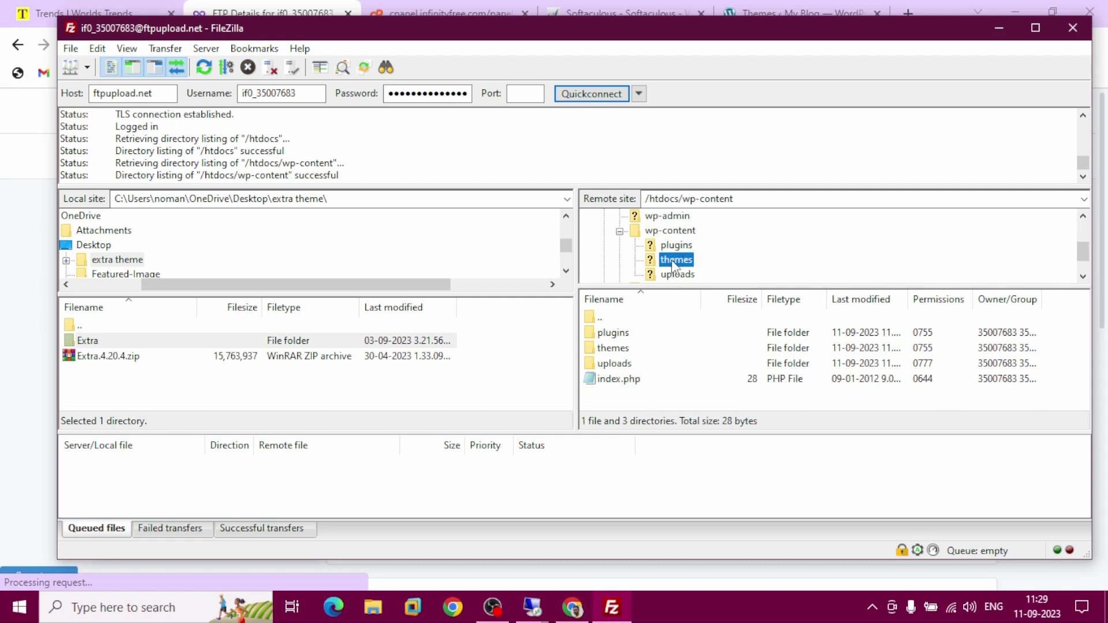
pyautogui.click(635, 261)
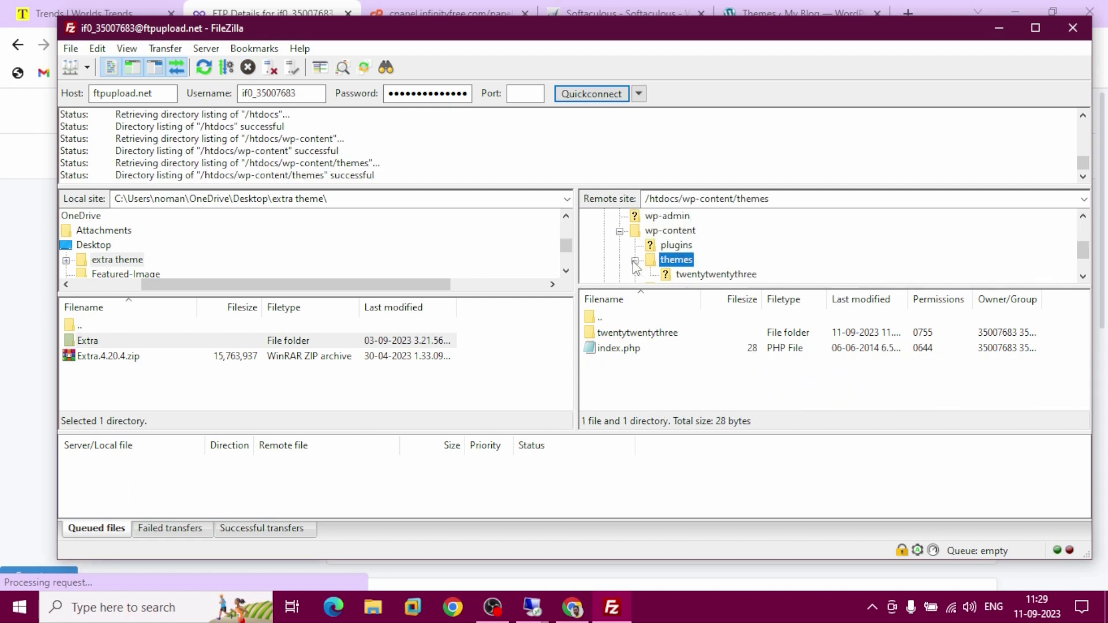
pyautogui.click(679, 344)
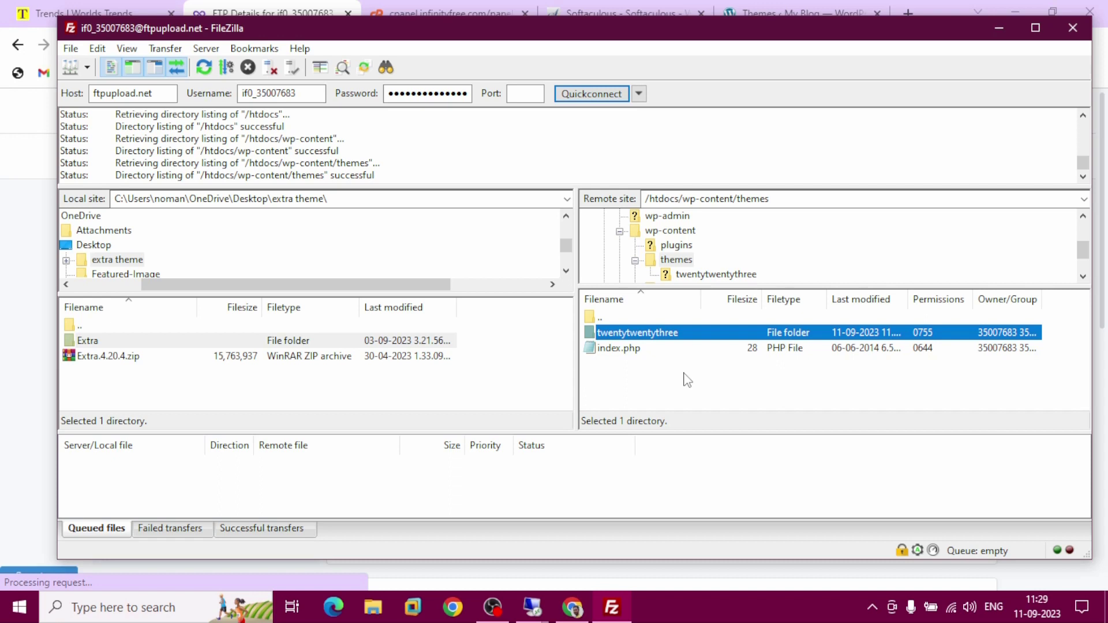
pyautogui.click(131, 344)
# Queue the Extra folder for upload to themes and process the whole queue
pyautogui.rightClick(131, 344)
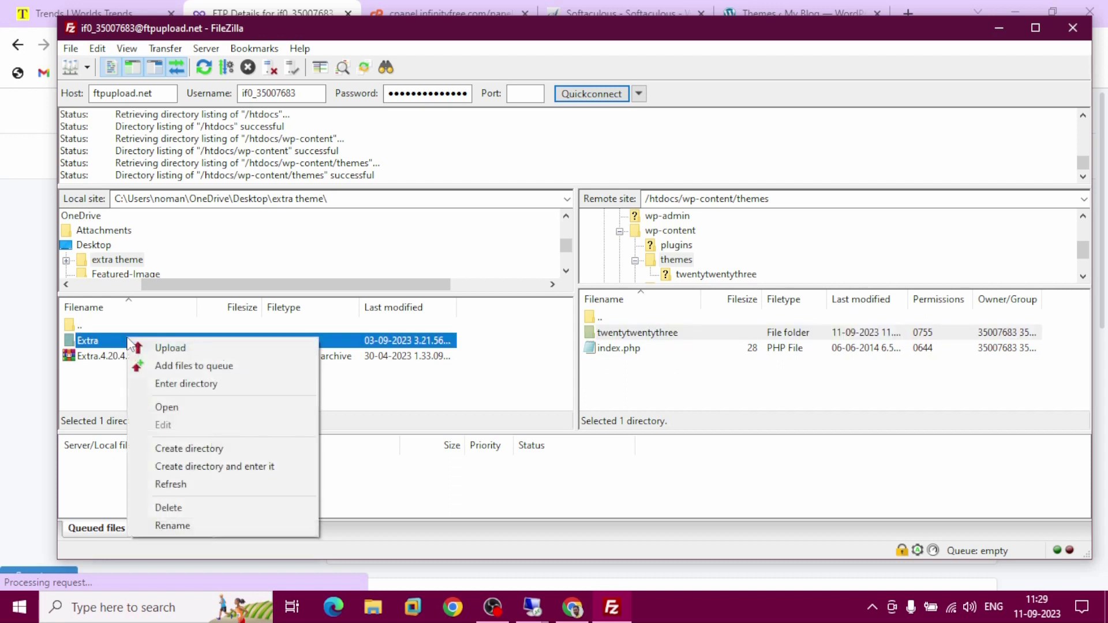
pyautogui.click(189, 373)
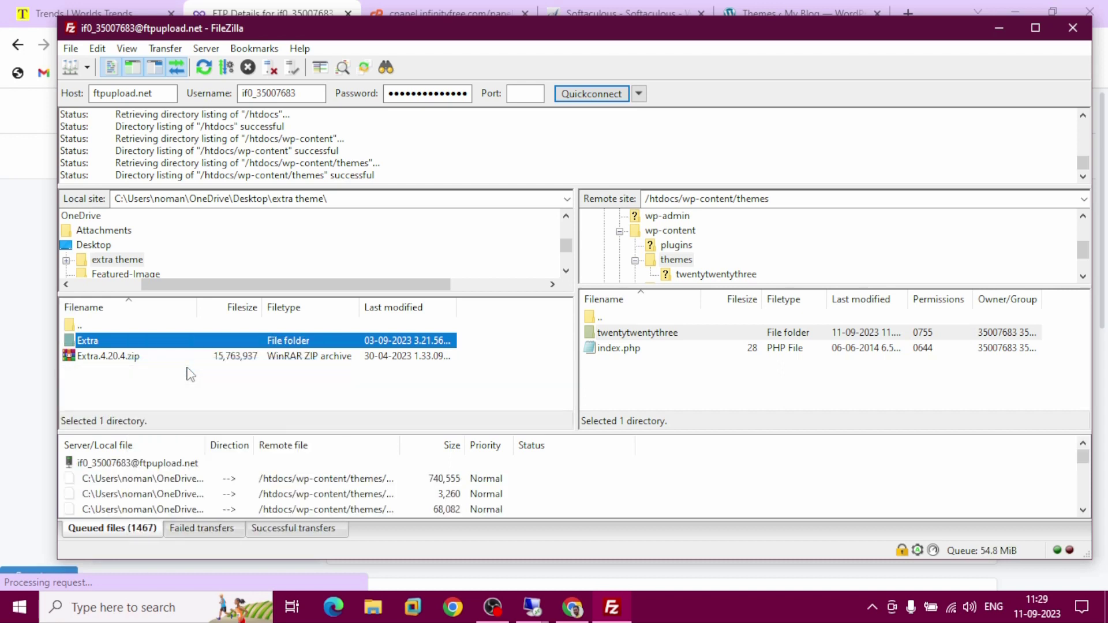
pyautogui.click(151, 463)
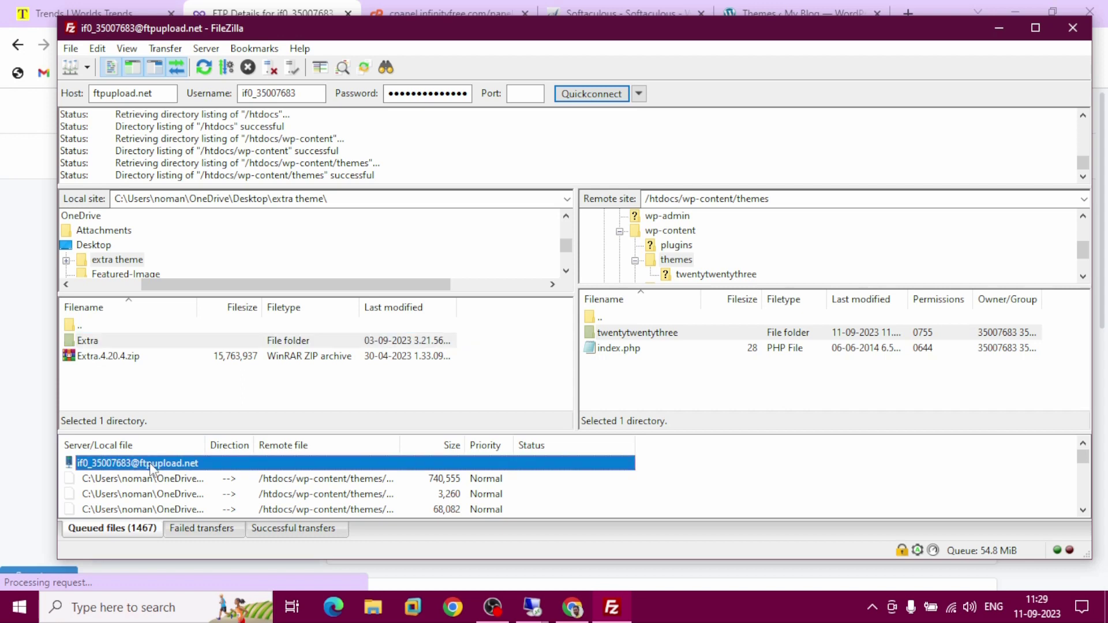
pyautogui.hotkey('ctrl', 'a')
pyautogui.rightClick(150, 463)
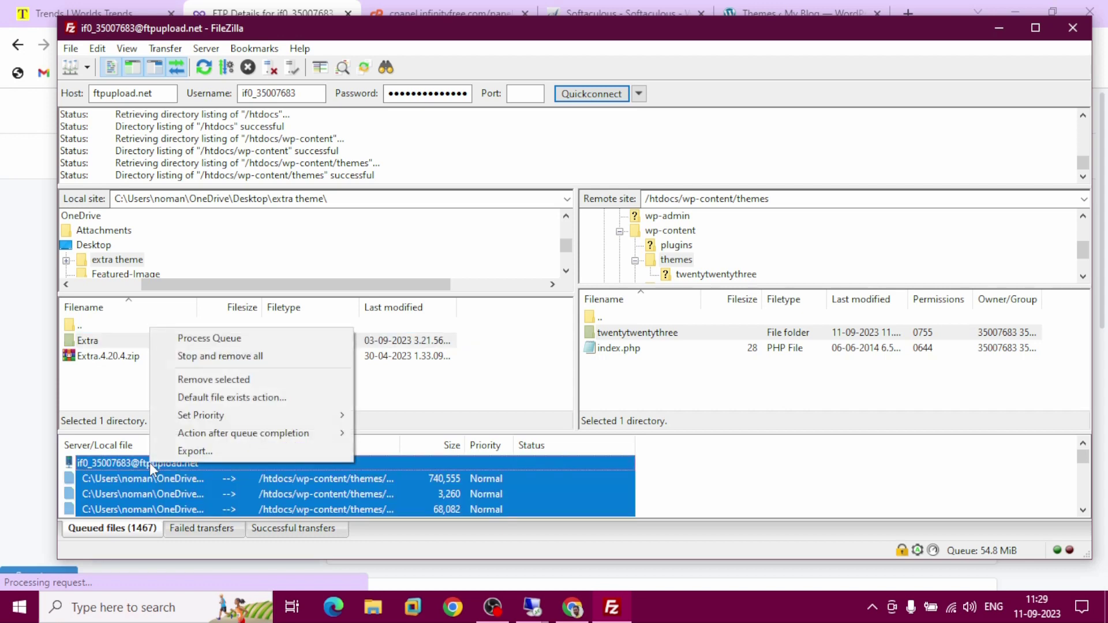
pyautogui.click(247, 339)
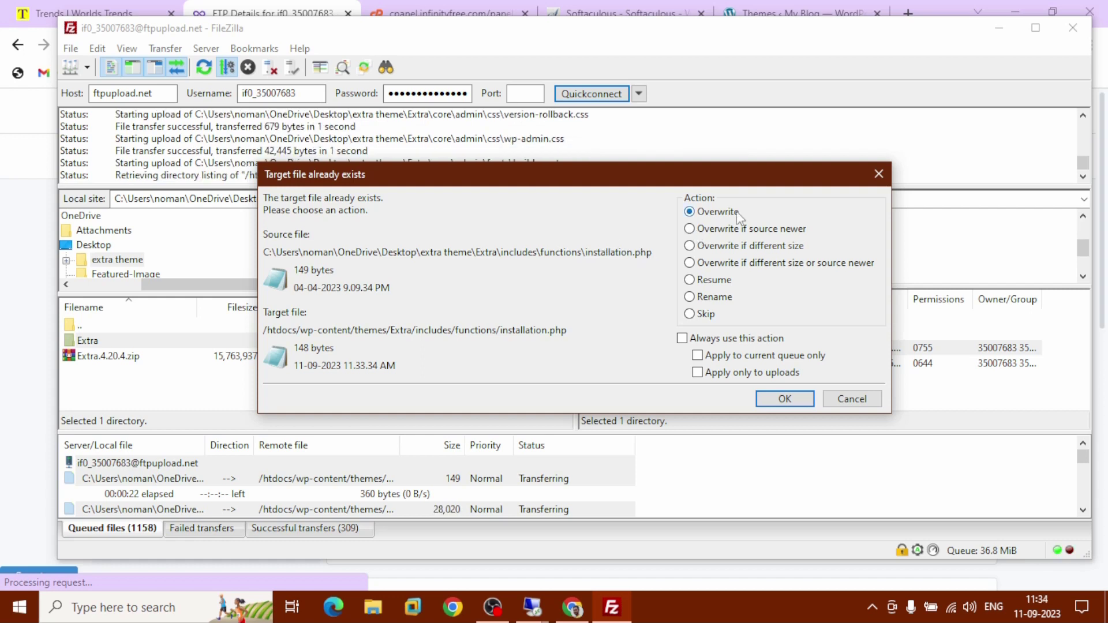
# Overwrite existing files, always applying that action to the current queue only
pyautogui.click(682, 339)
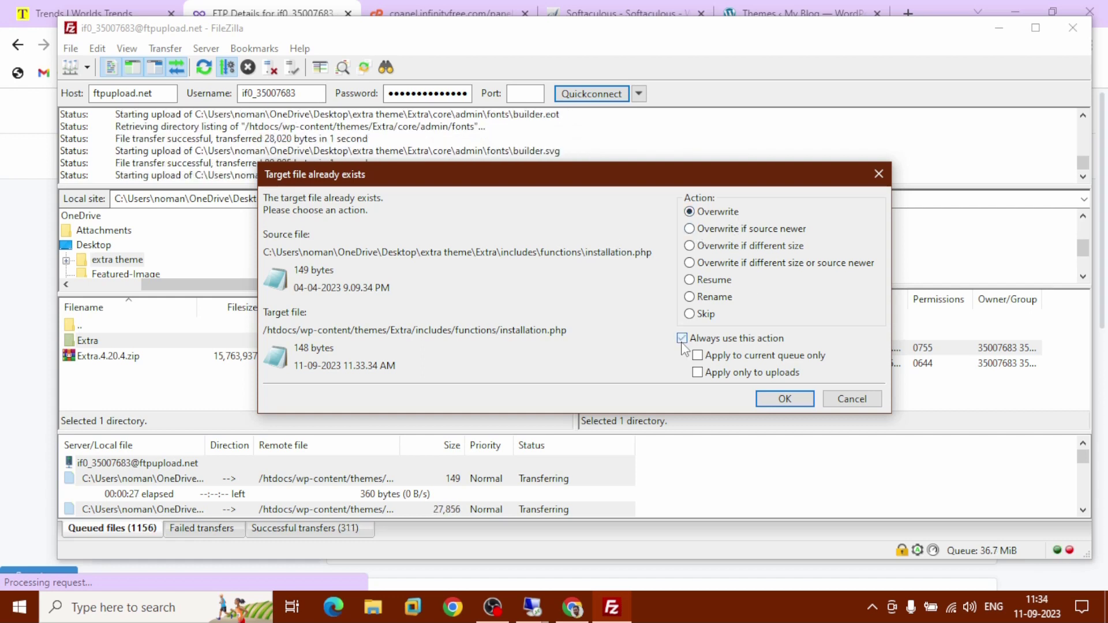
pyautogui.click(707, 356)
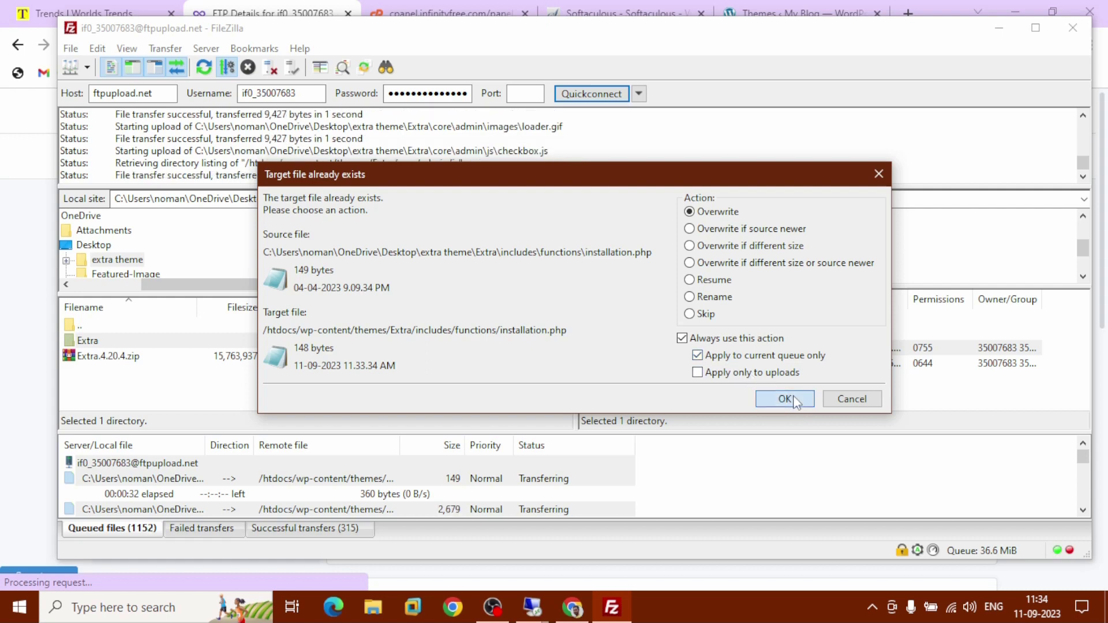
pyautogui.click(785, 398)
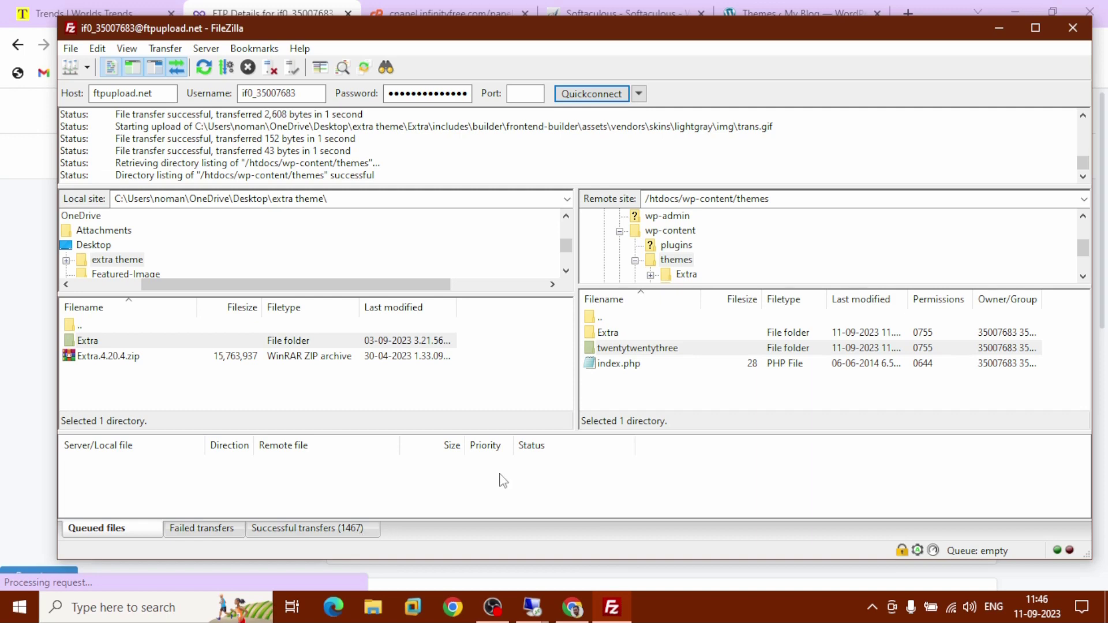
# Close FileZilla, reload the WordPress Themes page and activate the Extra theme
pyautogui.click(1071, 27)
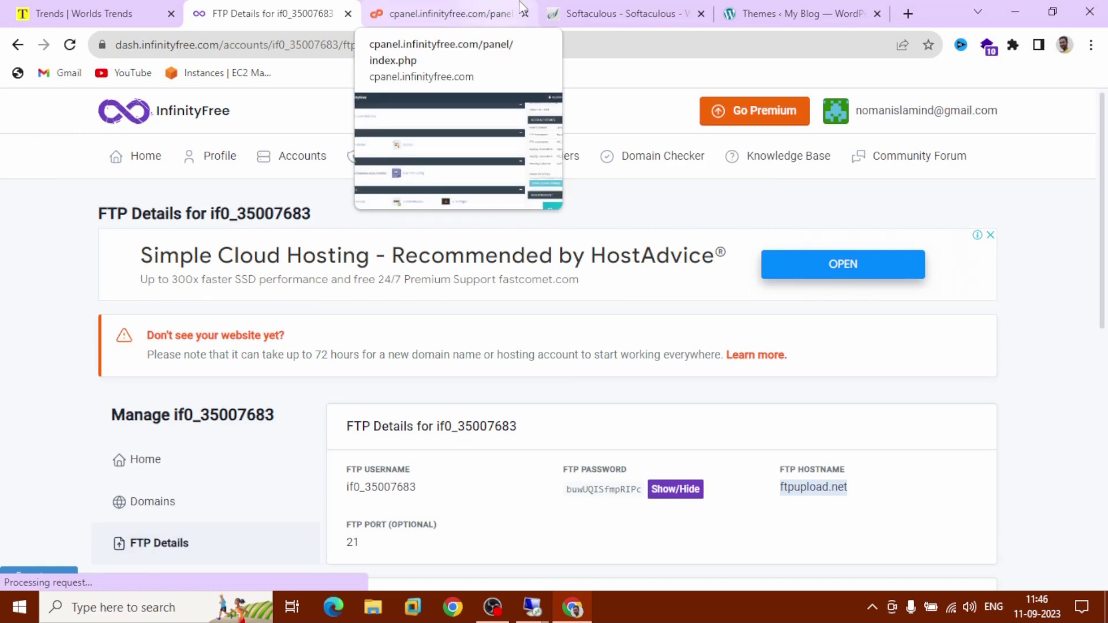
pyautogui.click(773, 13)
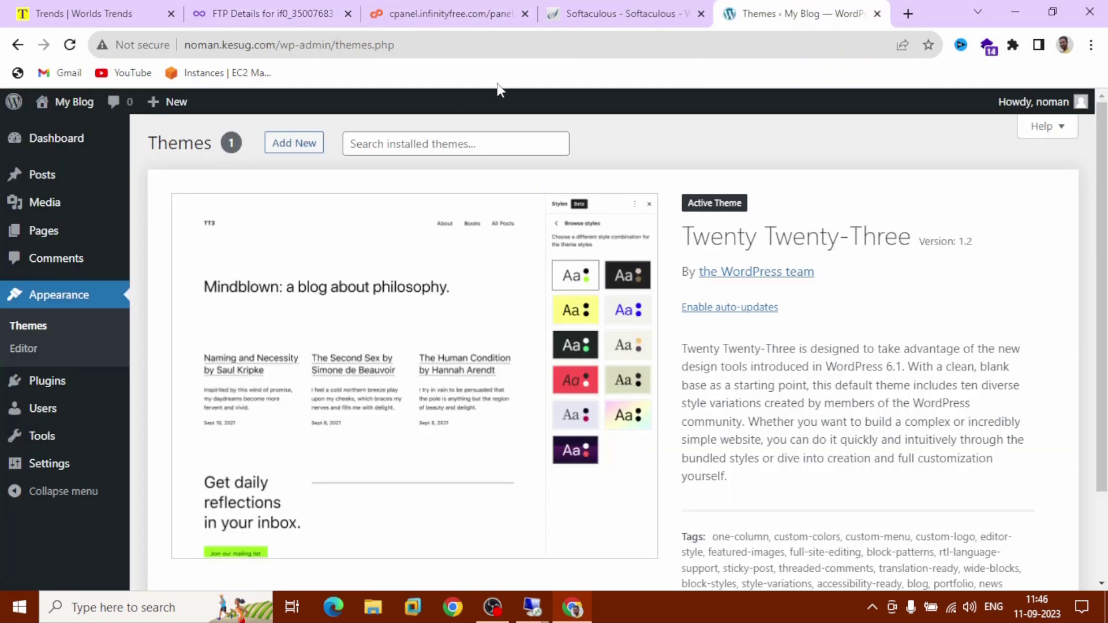
pyautogui.click(96, 306)
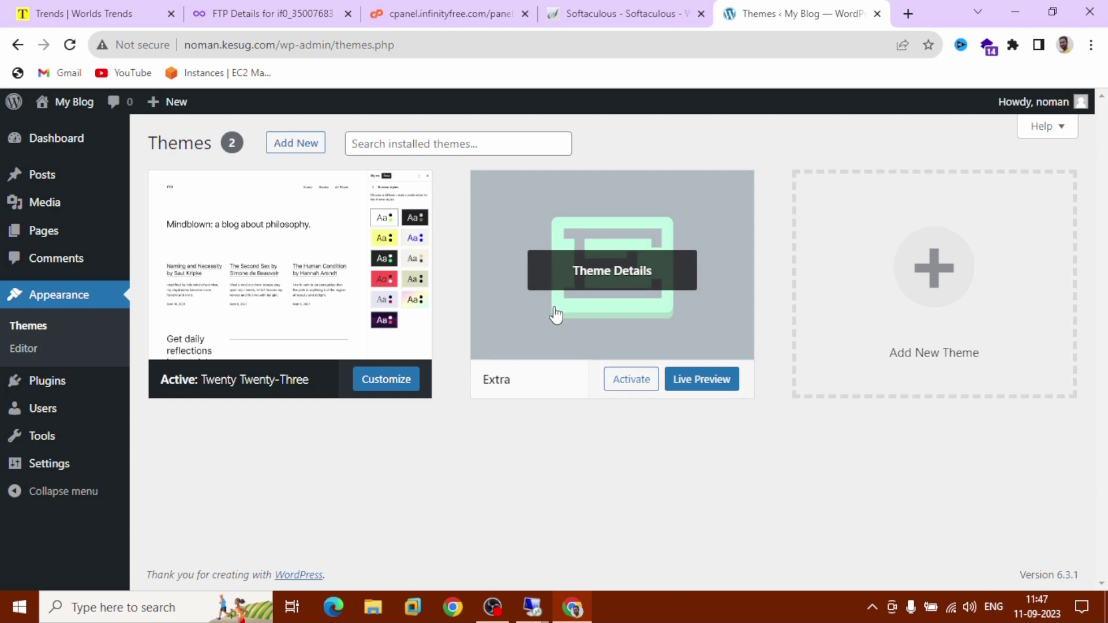
pyautogui.click(554, 307)
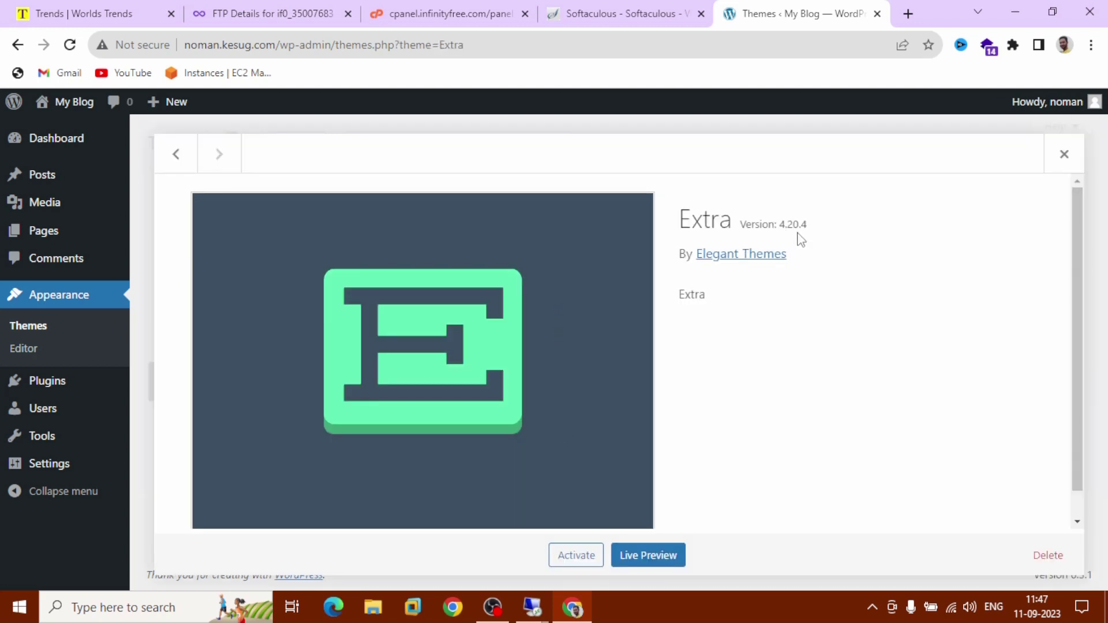
pyautogui.click(576, 556)
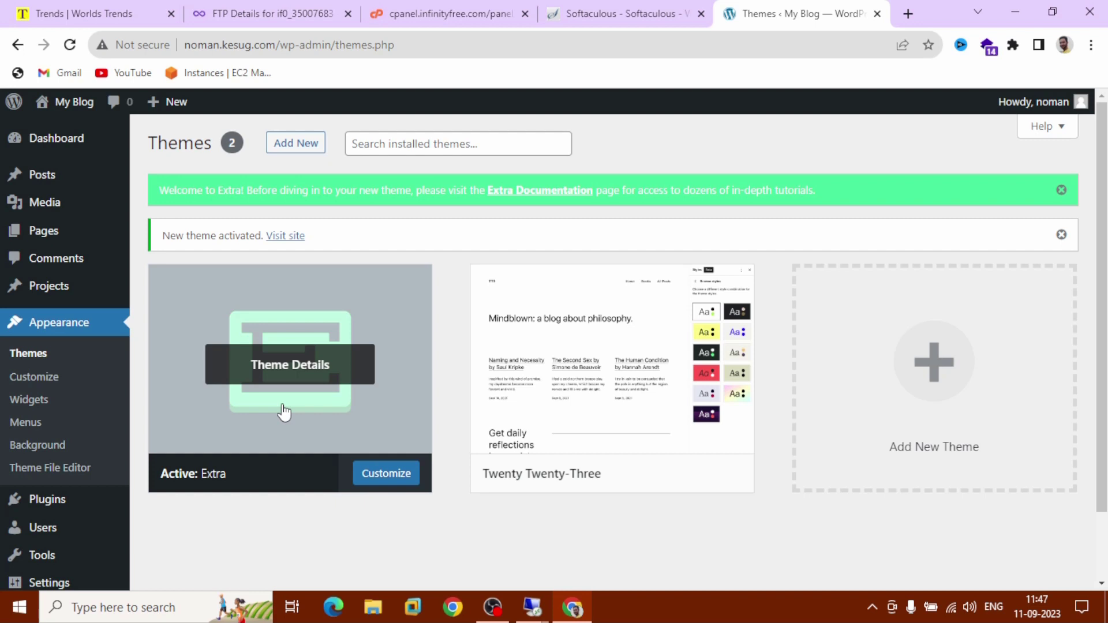
# View the live site's Extra design in a new tab, then go back to the admin tab
pyautogui.rightClick(77, 110)
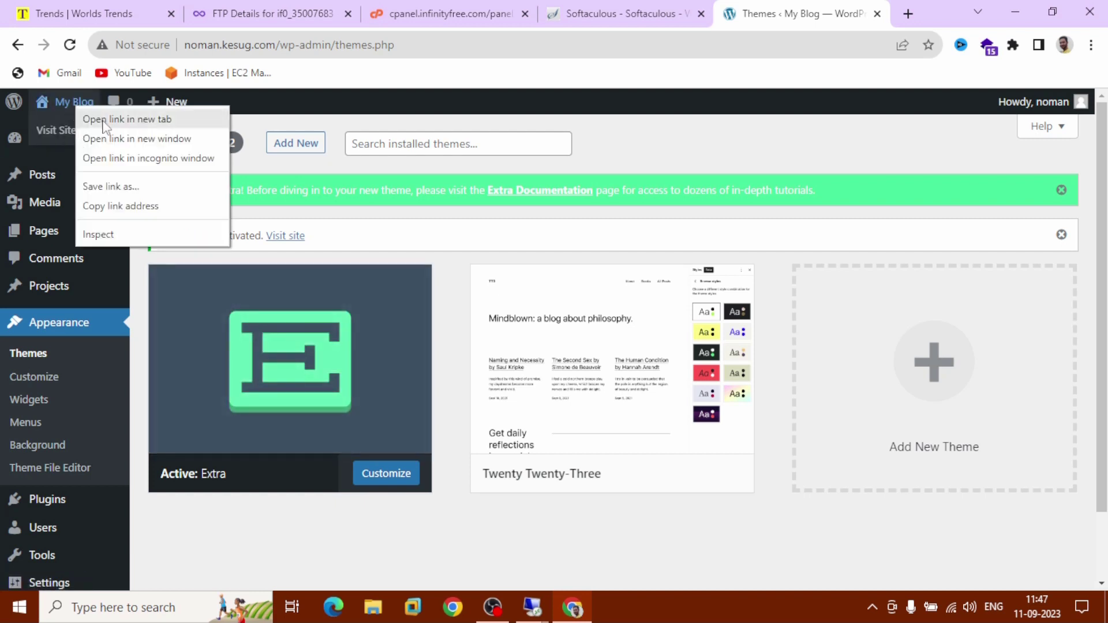
pyautogui.click(102, 118)
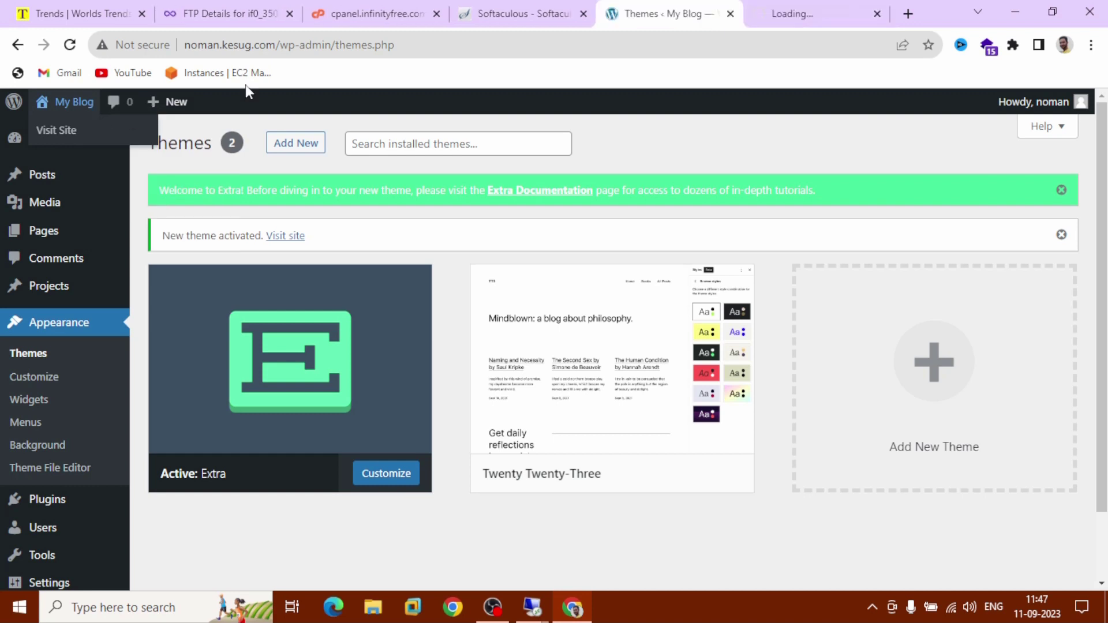
pyautogui.click(775, 12)
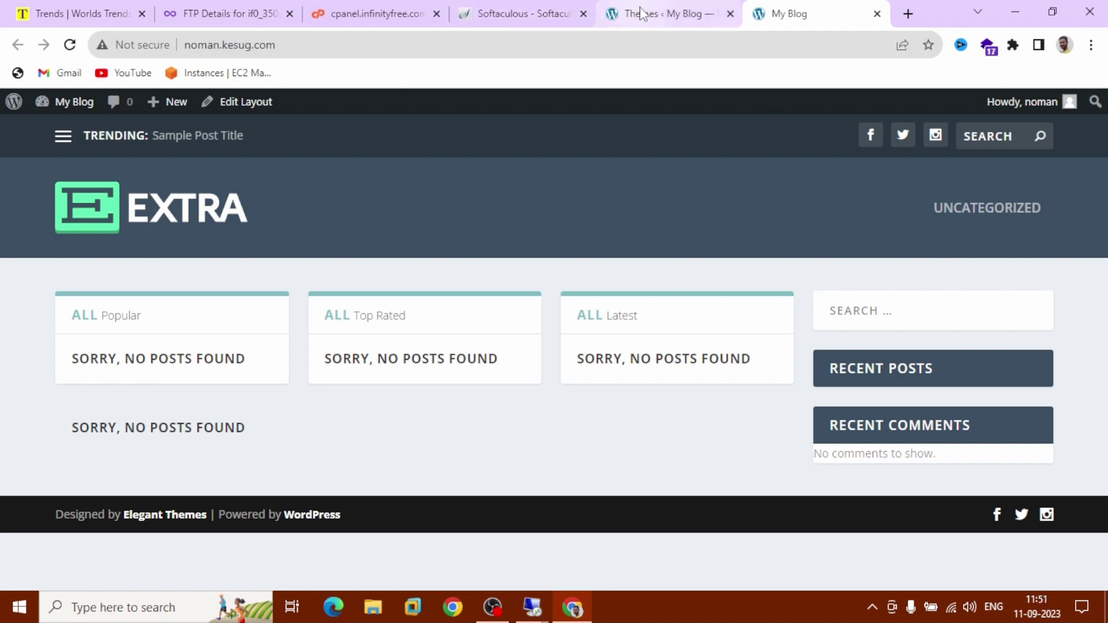
pyautogui.click(641, 13)
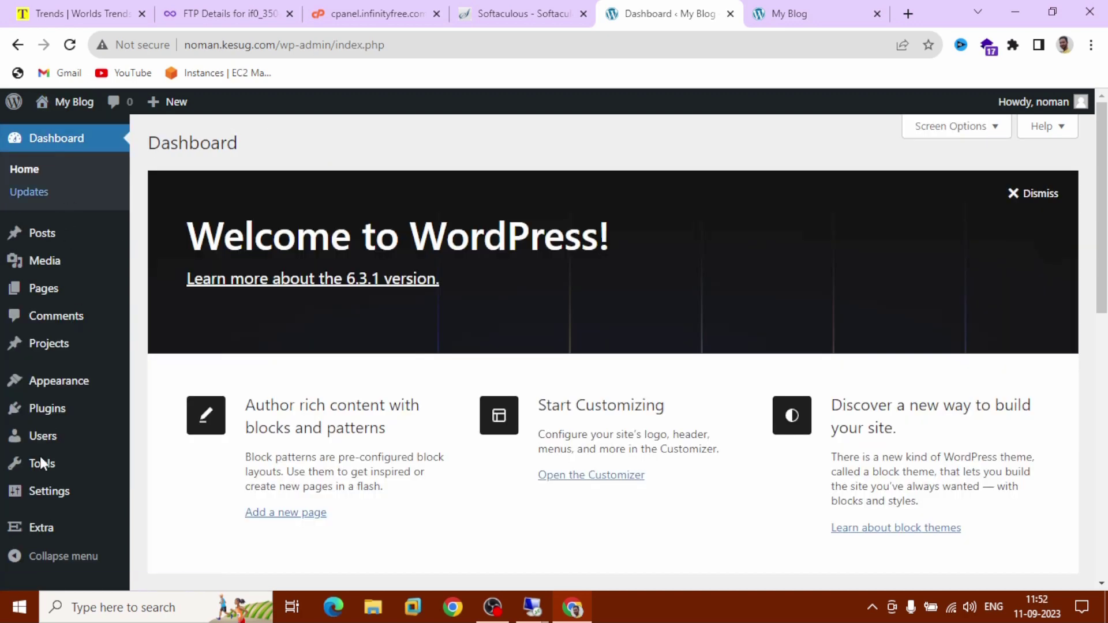
# In General Settings, rename the site to 'NomanIblog' with tagline 'A Beautiful website' and save
pyautogui.moveTo(82, 504)
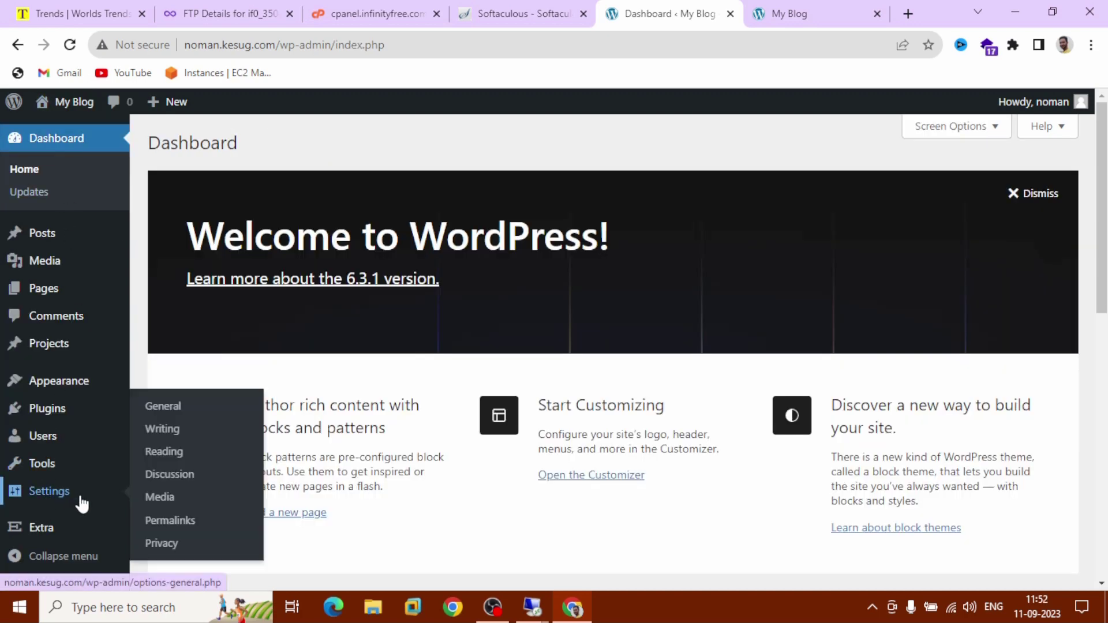
pyautogui.click(81, 497)
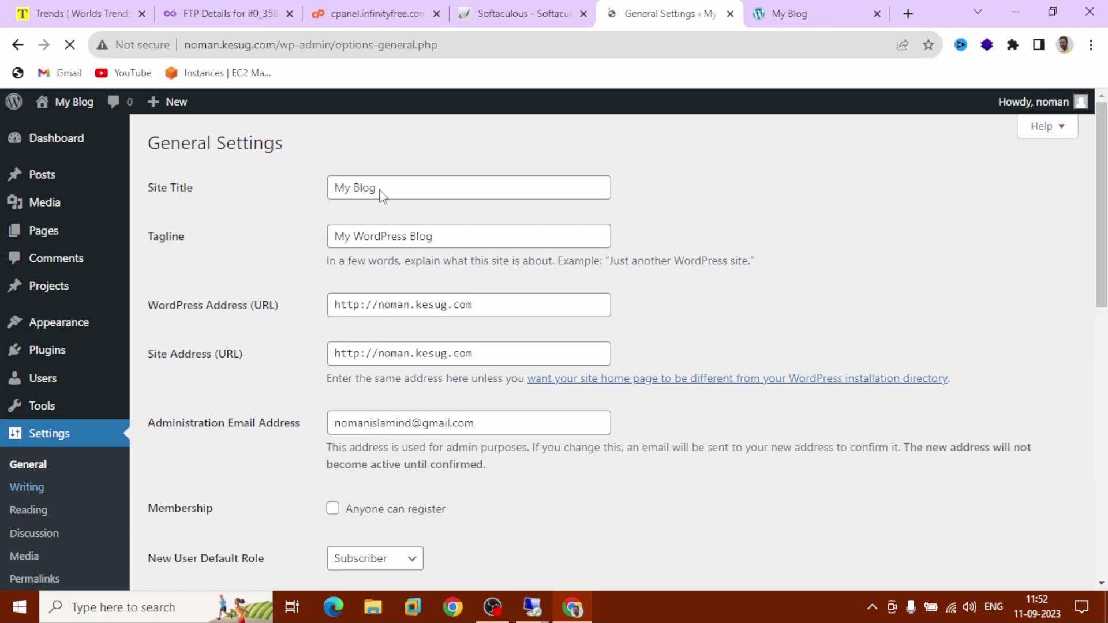
pyautogui.moveTo(388, 183); pyautogui.dragTo(324, 204)
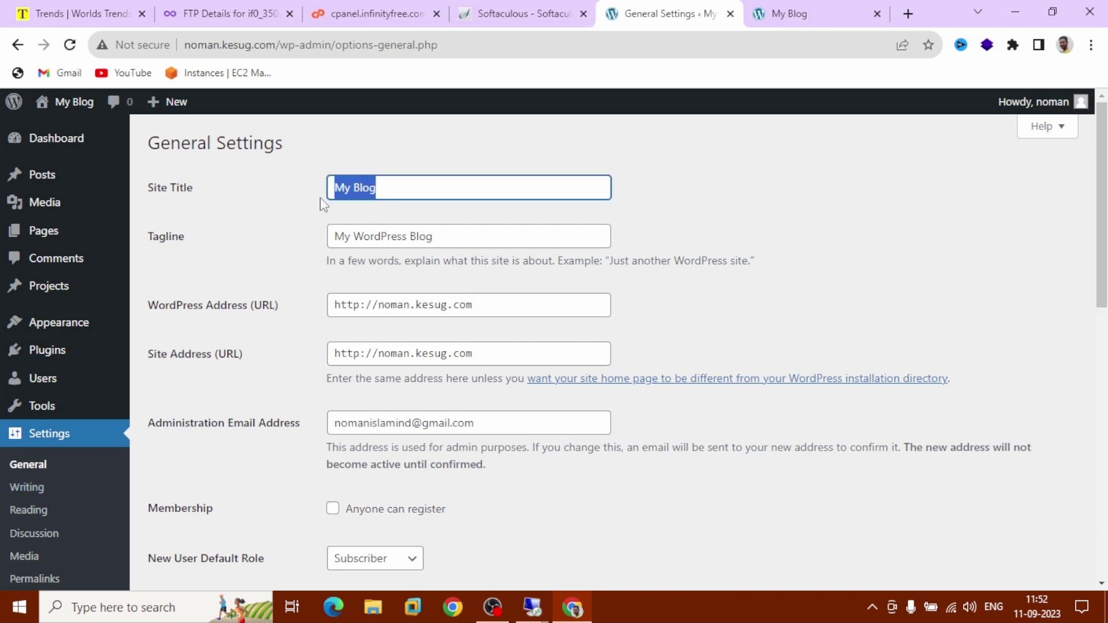
pyautogui.write('Noman')
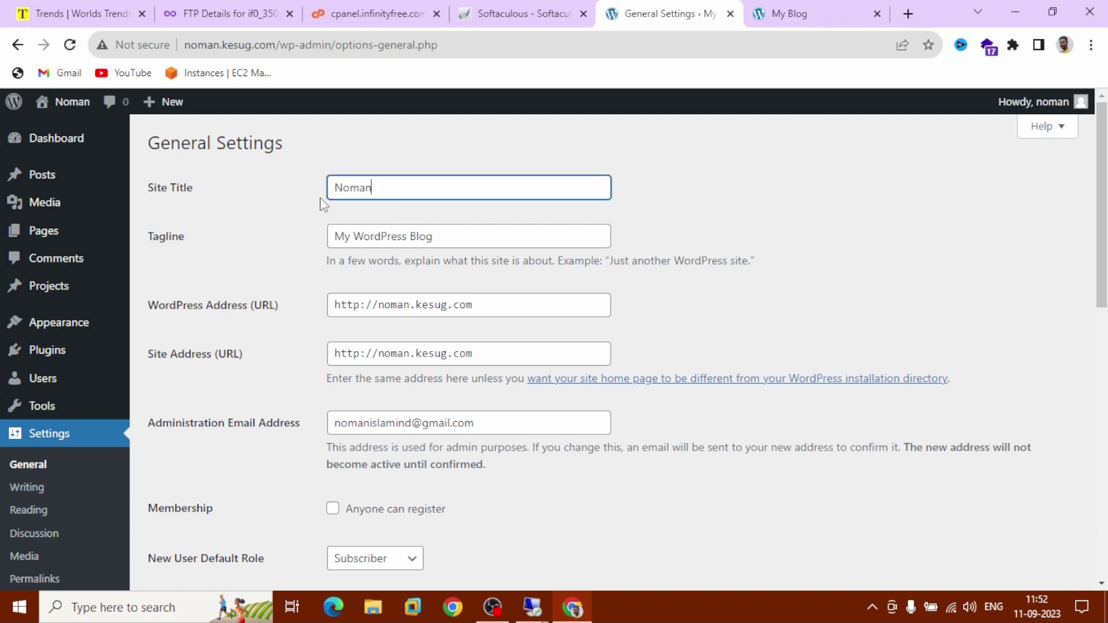
pyautogui.write('Iblog')
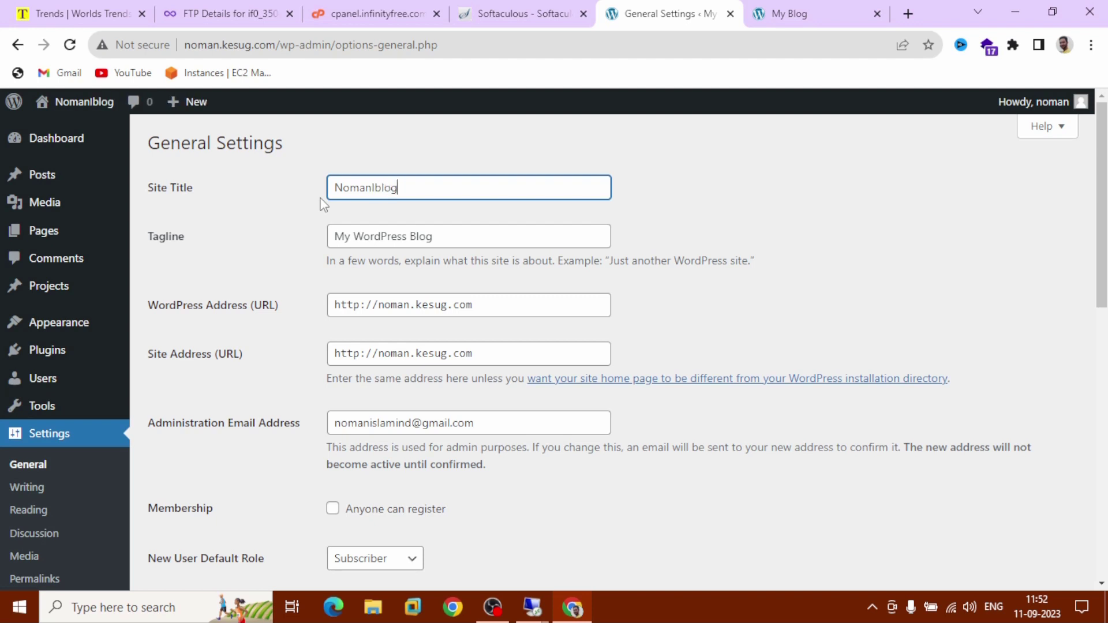
pyautogui.click(460, 237)
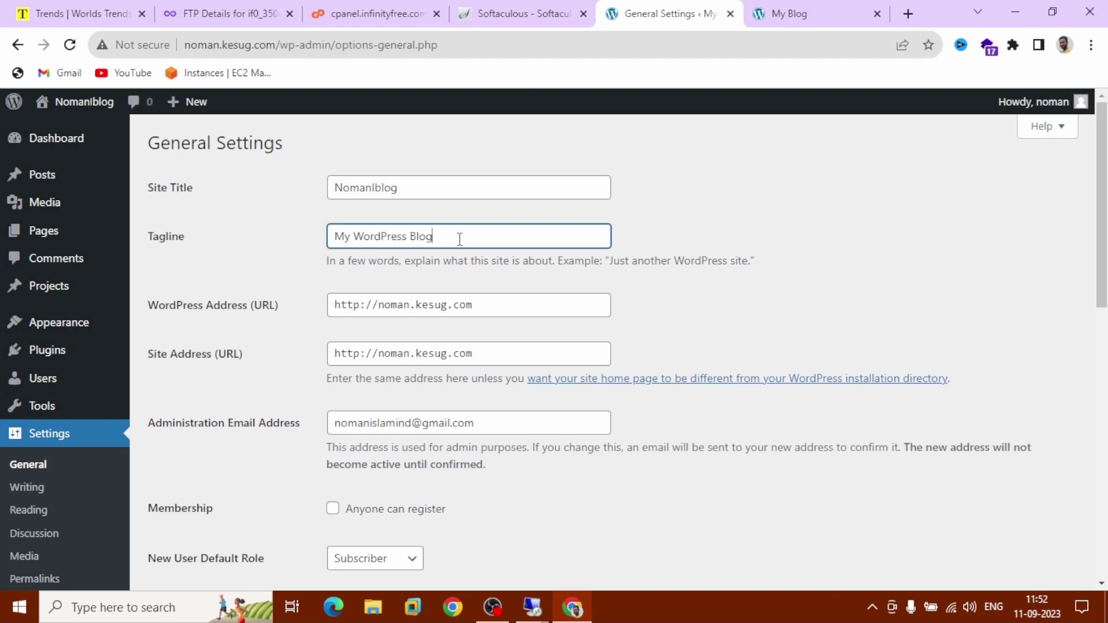
pyautogui.hotkey('ctrl', 'a')
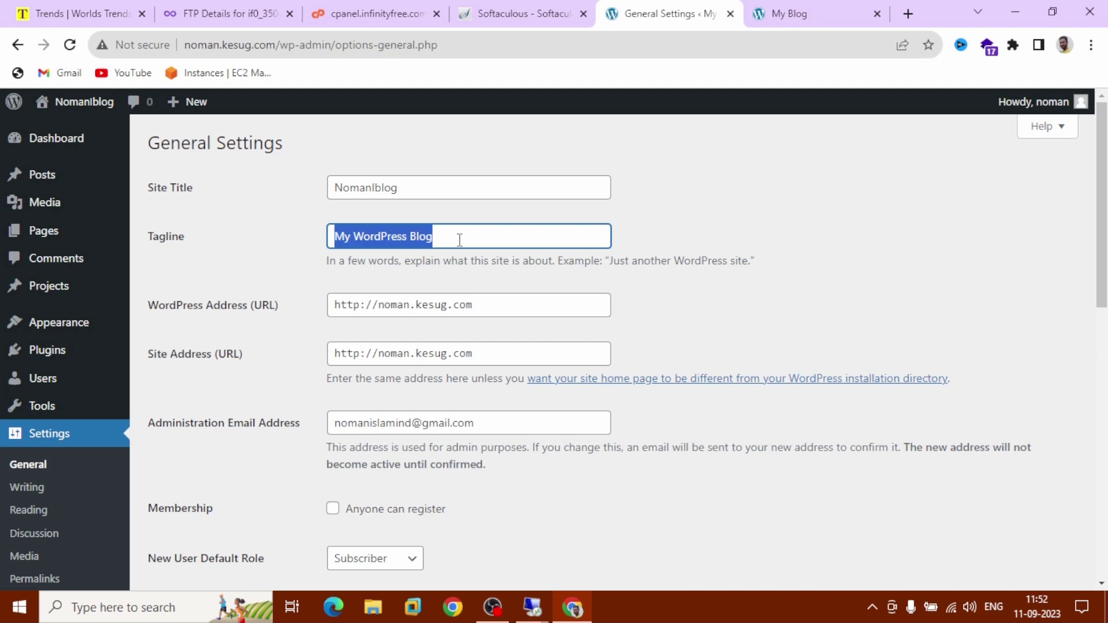
pyautogui.write('A B')
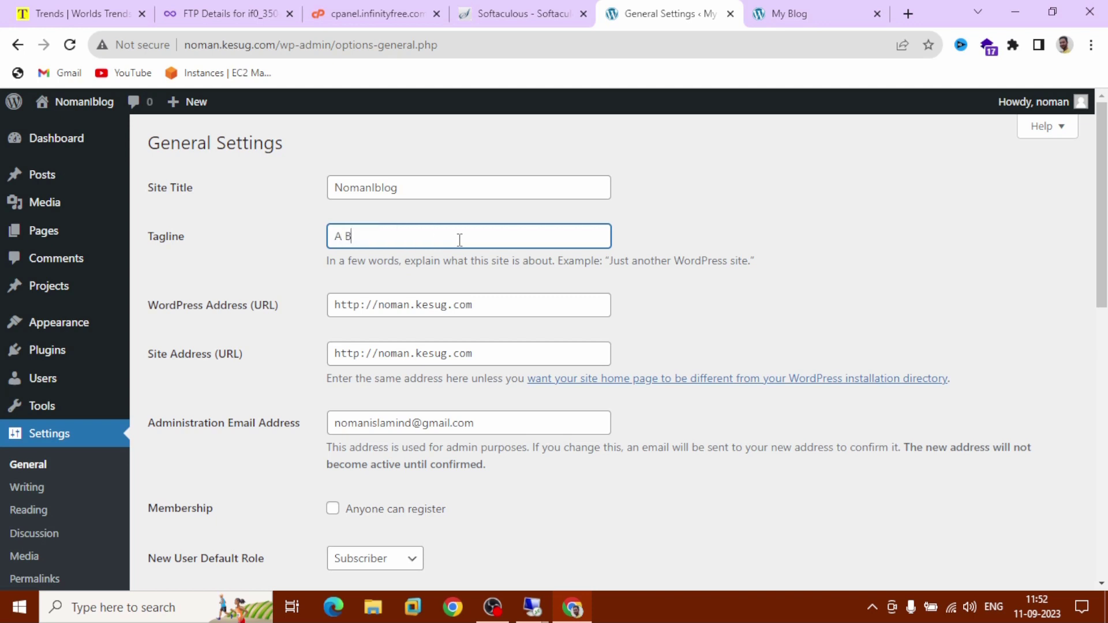
pyautogui.write('eautiful website')
pyautogui.scroll(-4, 460, 242)
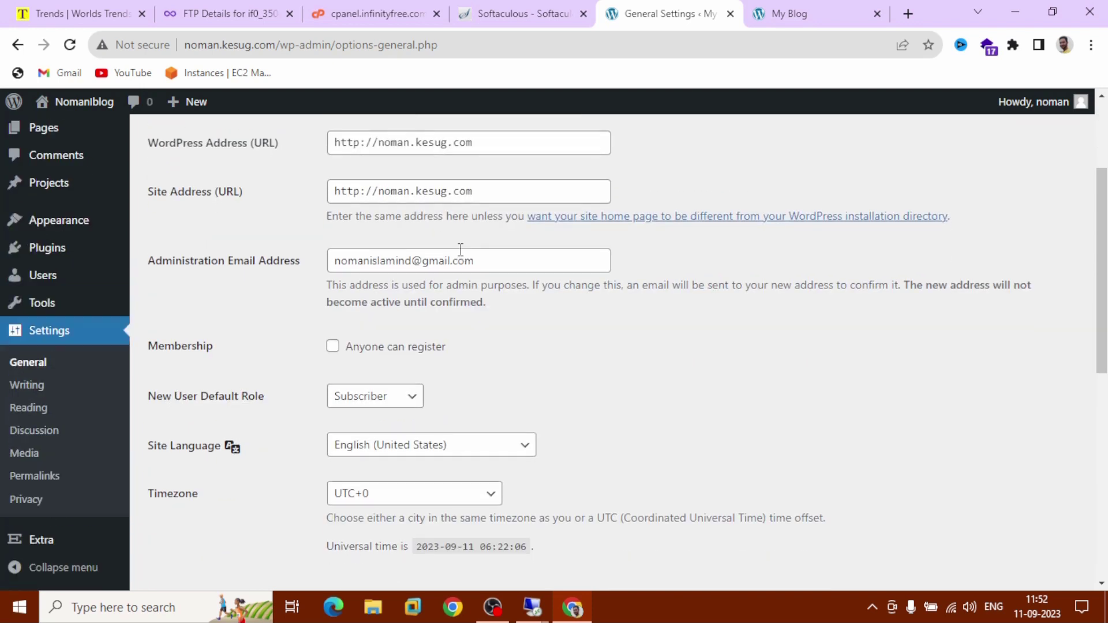
pyautogui.scroll(-7, 460, 249)
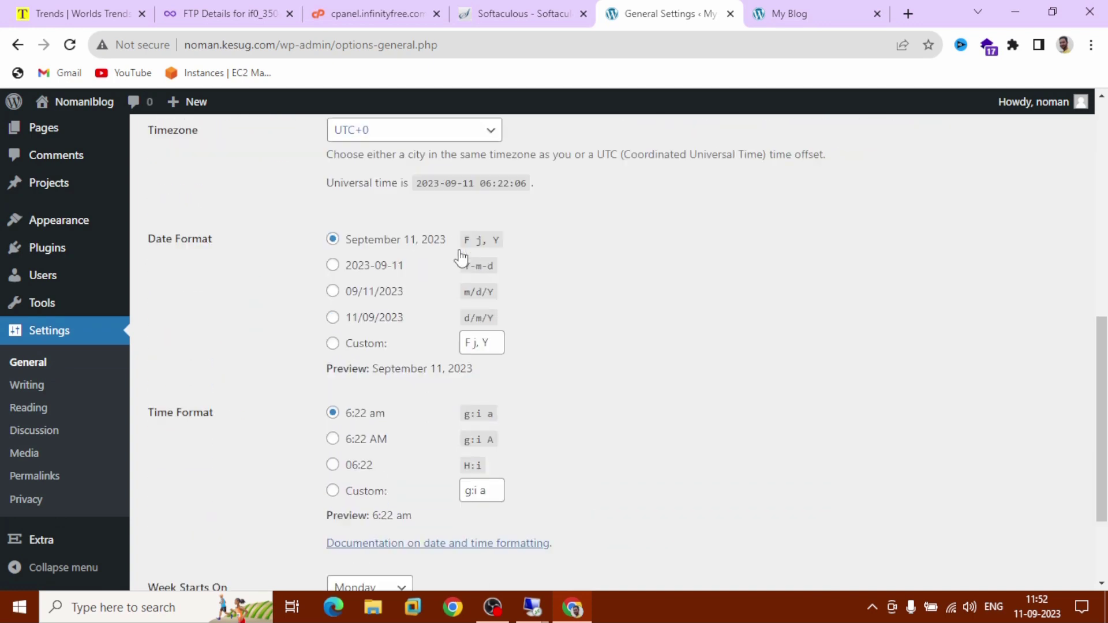
pyautogui.scroll(-1, 460, 251)
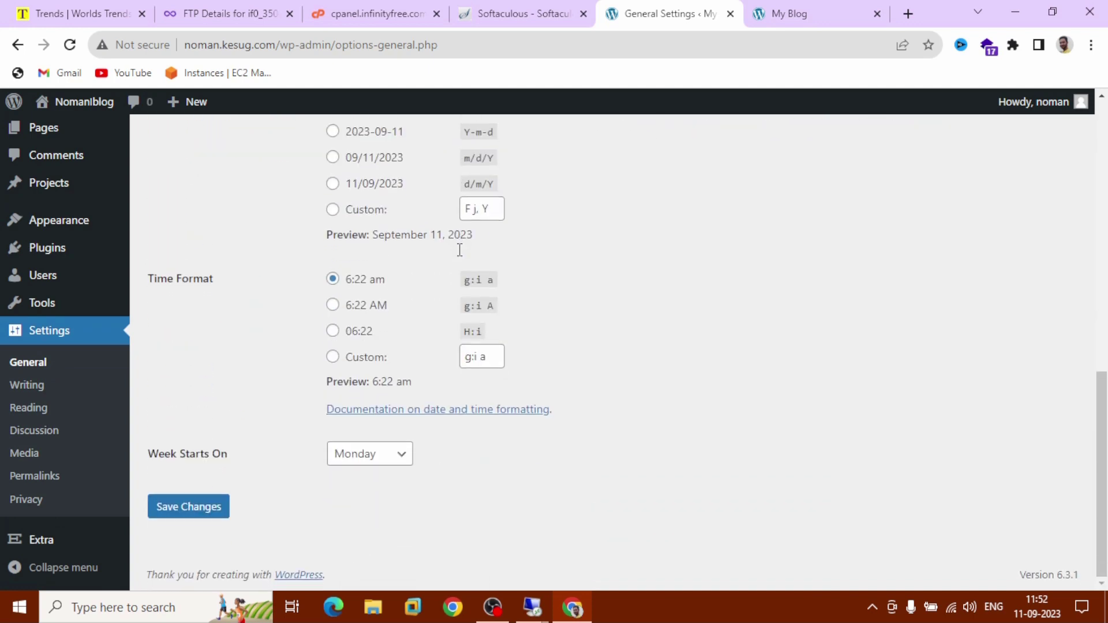
pyautogui.click(186, 522)
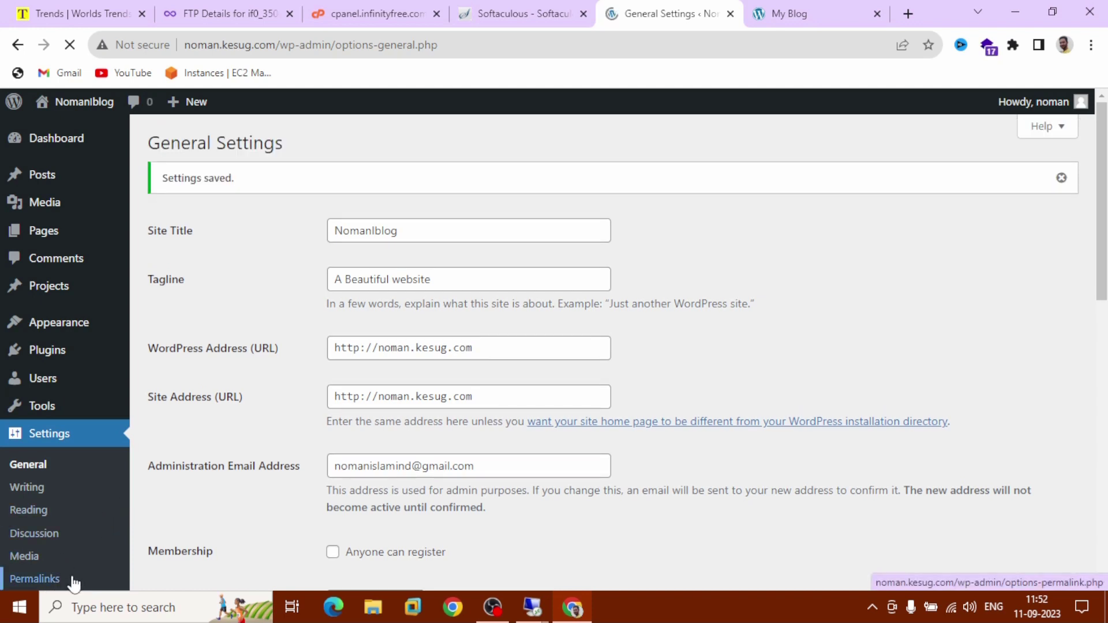
# Save the Post name permalink structure, then go to the Posts list
pyautogui.click(73, 579)
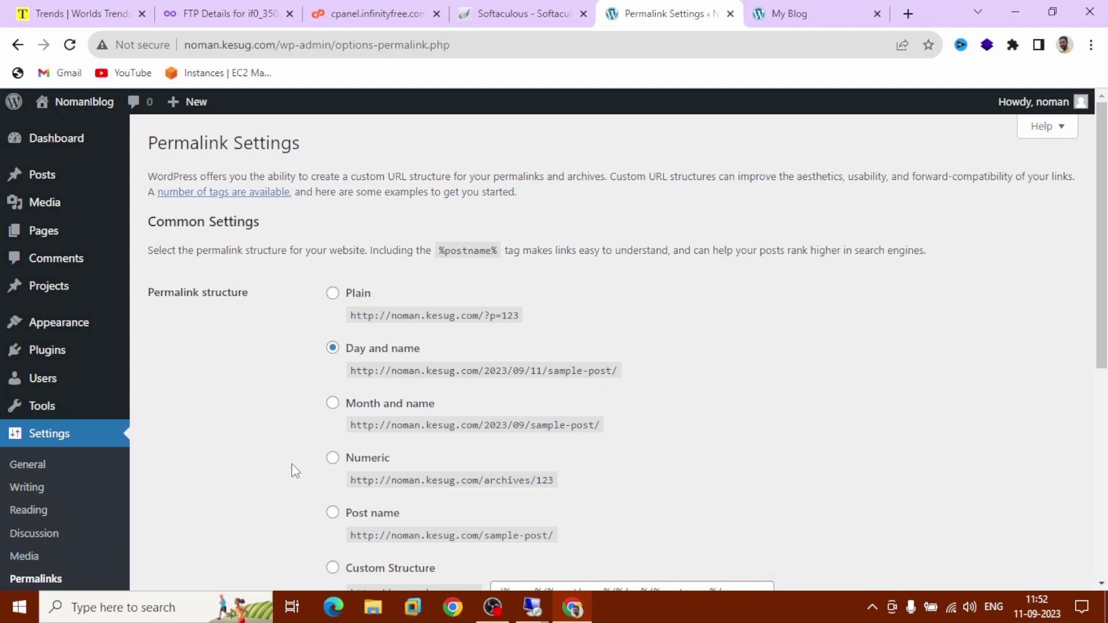
pyautogui.scroll(-3, 295, 470)
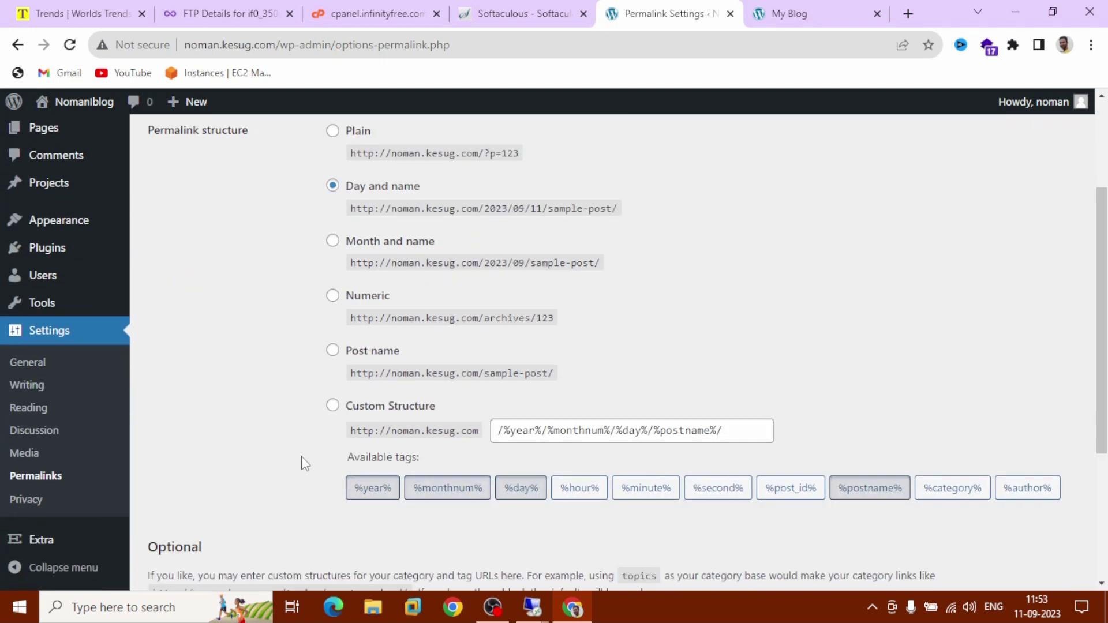
pyautogui.click(347, 354)
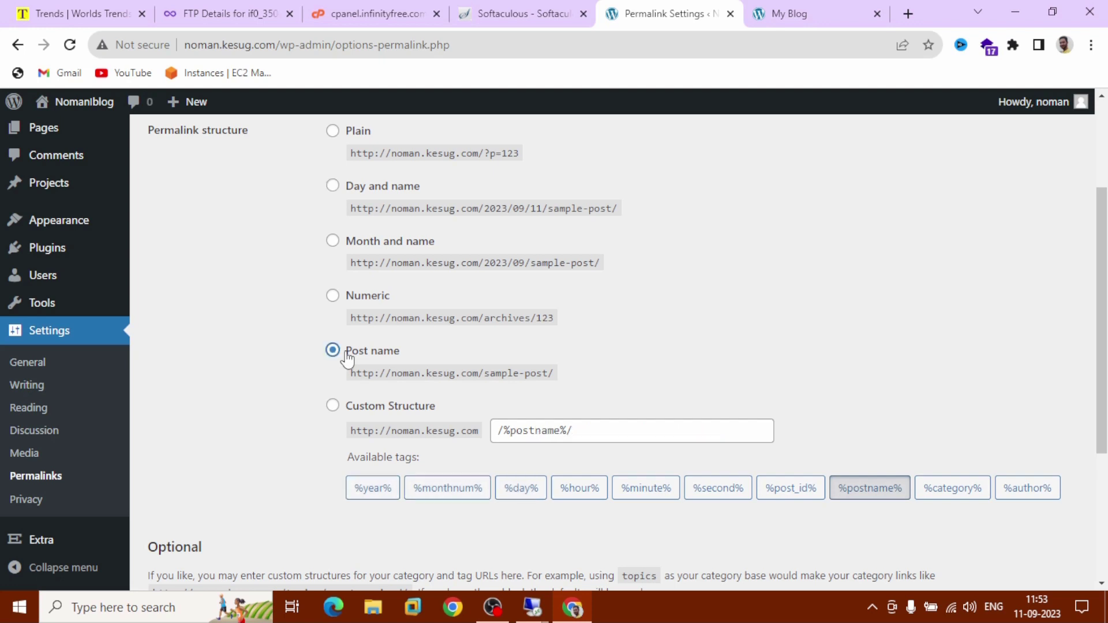
pyautogui.scroll(-4, 347, 354)
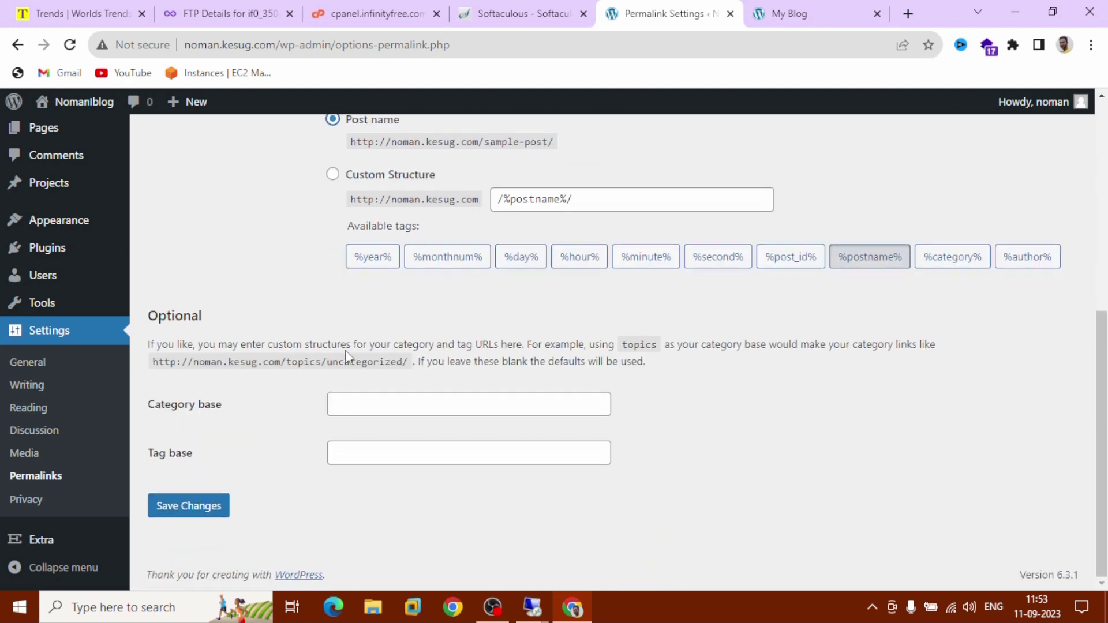
pyautogui.click(189, 519)
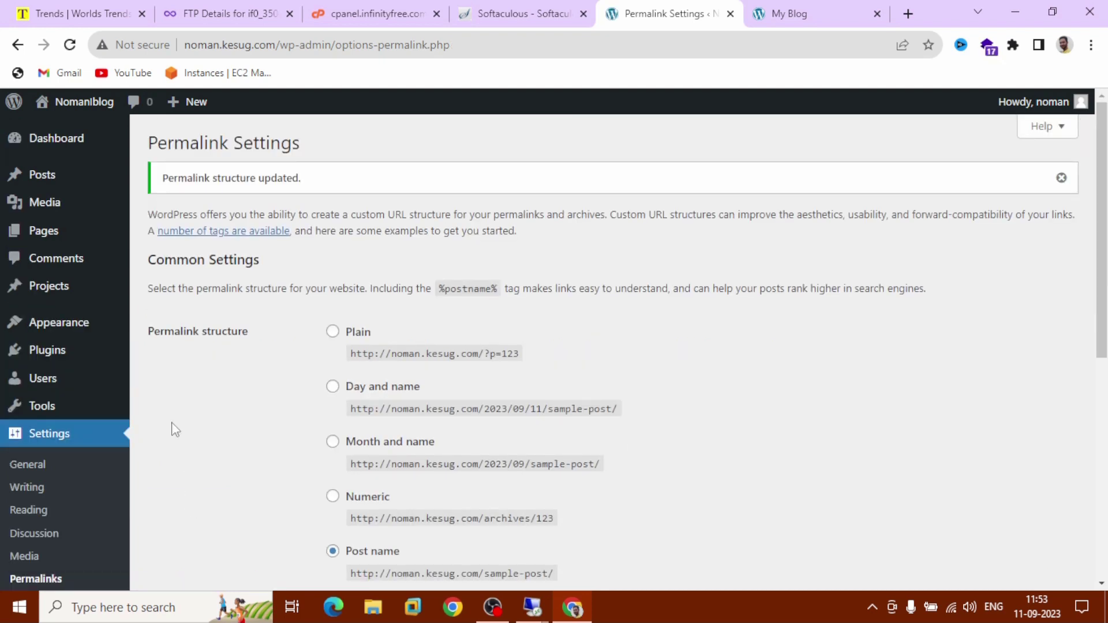
pyautogui.click(63, 180)
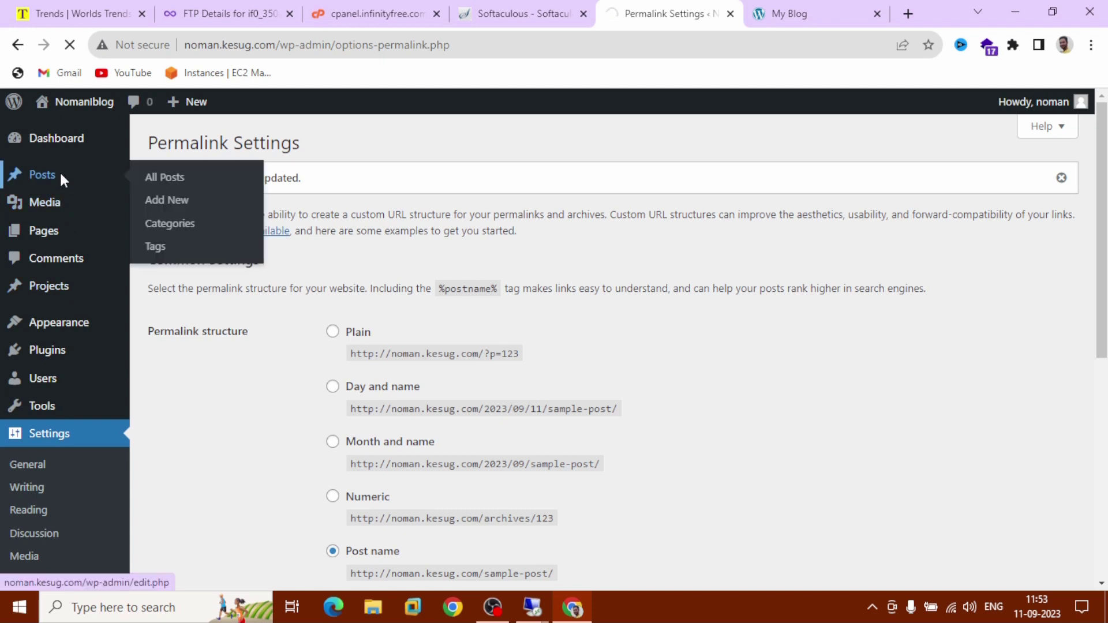